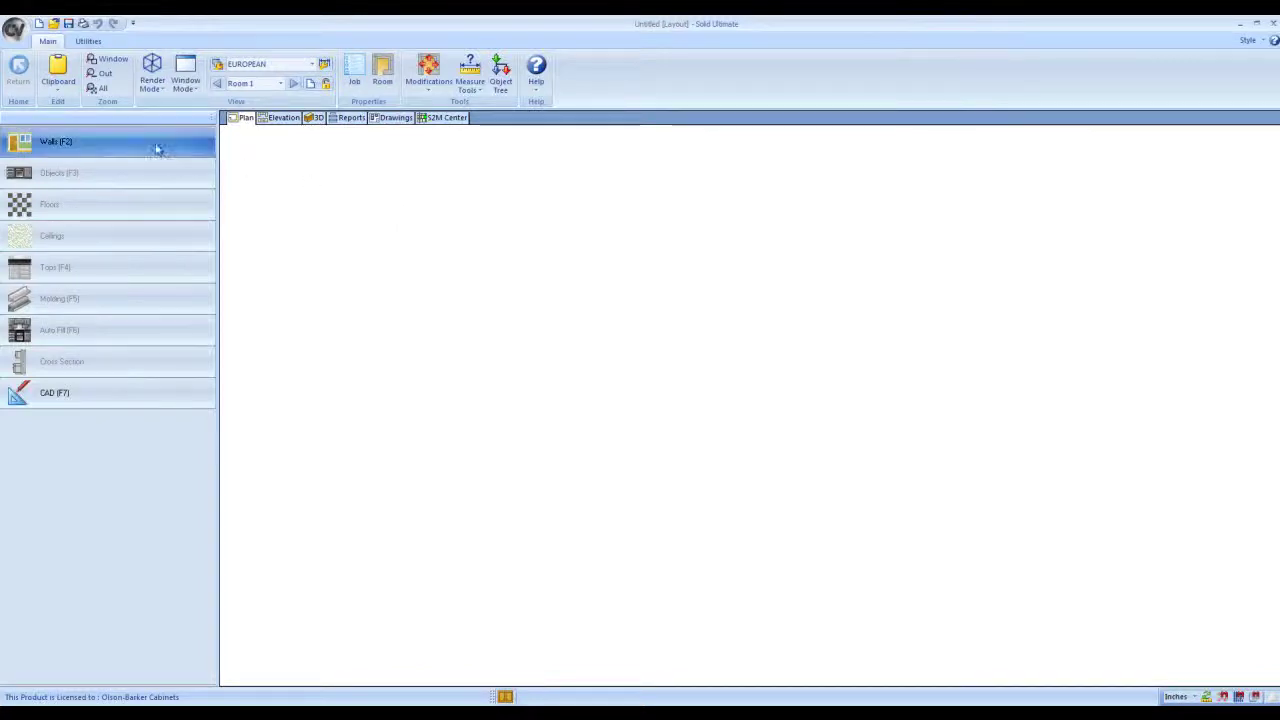
Step: Draw a horizontal wall about 158 inches long across the upper part of the plan
{"action": "left_click", "coordinate": [157, 142]}
{"action": "left_click", "coordinate": [427, 248]}
{"action": "left_click", "coordinate": [931, 262]}
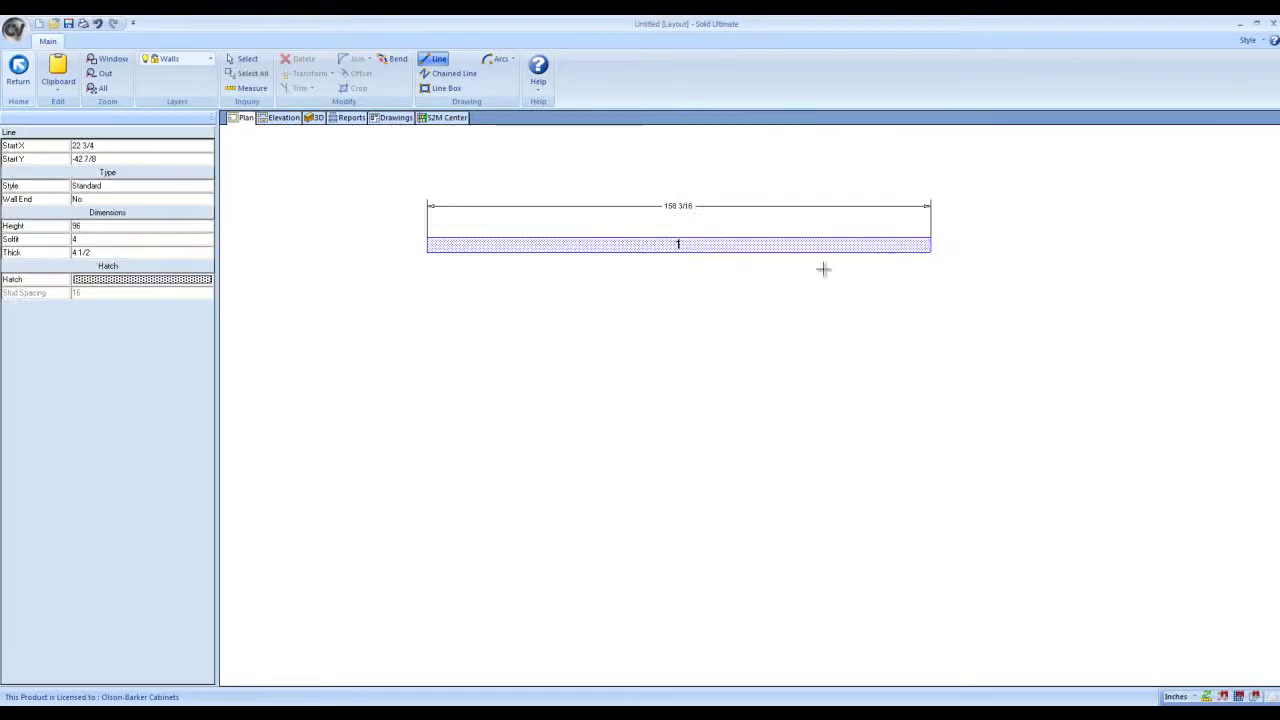
{"action": "right_click", "coordinate": [823, 271]}
{"action": "left_click", "coordinate": [22, 84]}
Step: Change the horizontal wall's style to Peninsula
{"action": "left_click", "coordinate": [523, 248]}
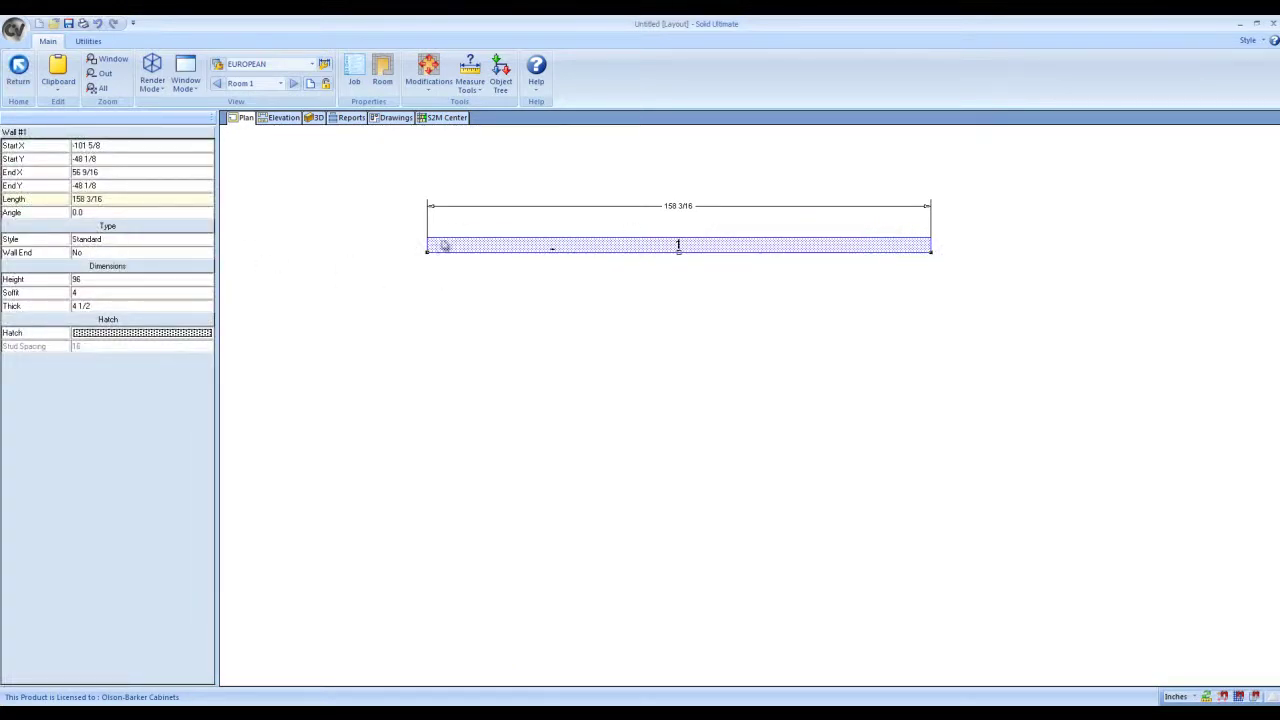
{"action": "scroll", "coordinate": [562, 268], "scroll_direction": "down", "scroll_amount": 2}
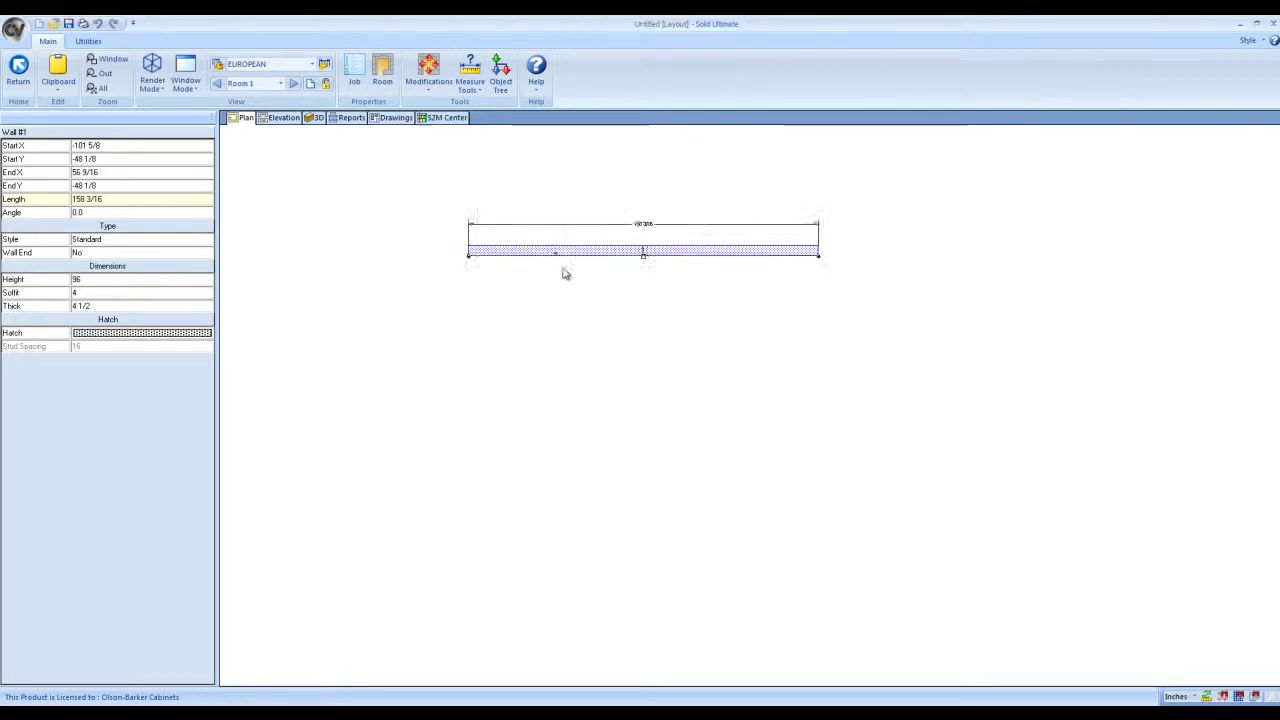
{"action": "scroll", "coordinate": [562, 268], "scroll_direction": "up", "scroll_amount": 3}
{"action": "left_click", "coordinate": [135, 239]}
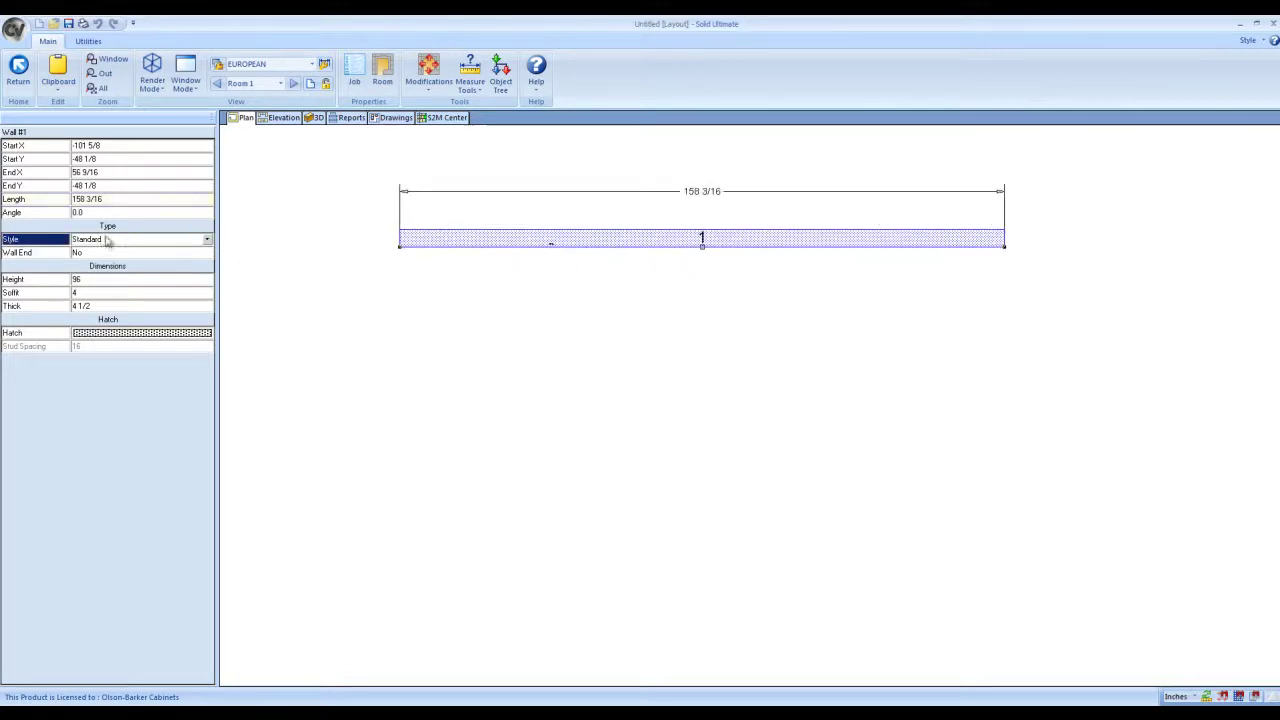
{"action": "left_click", "coordinate": [211, 240]}
{"action": "left_click", "coordinate": [181, 262]}
{"action": "left_click", "coordinate": [500, 232]}
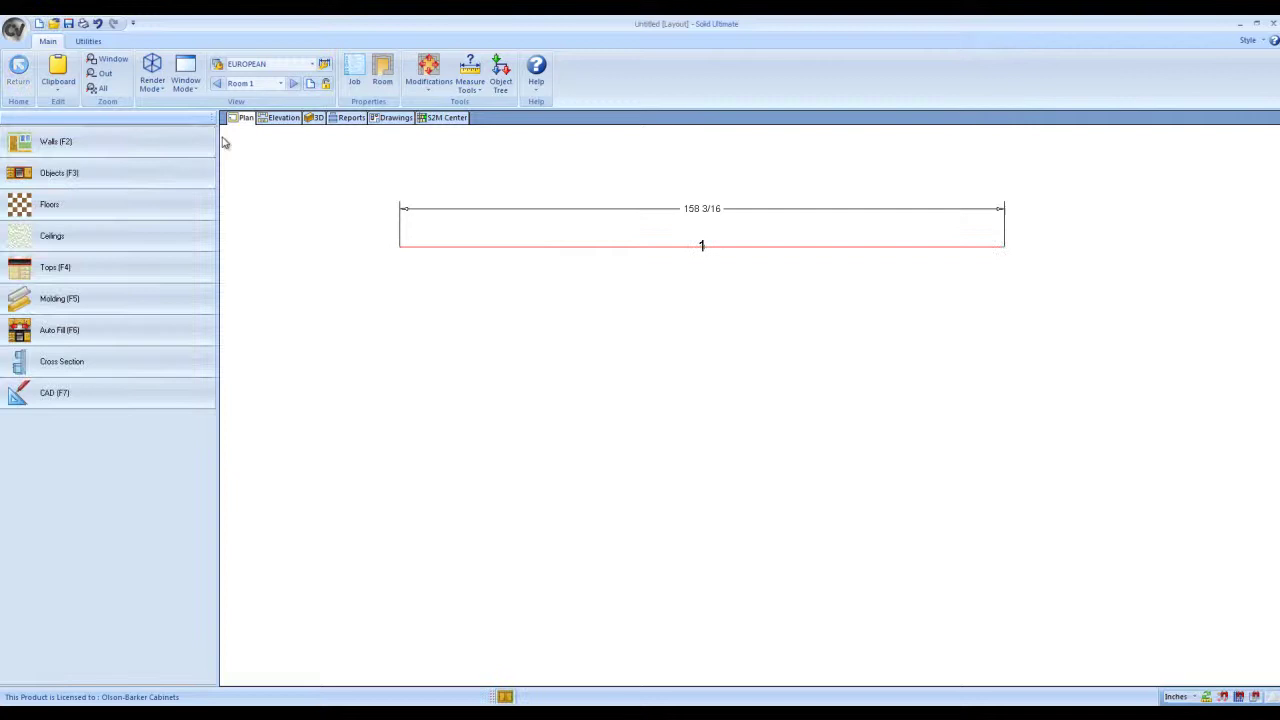
Step: Draw walls running down from the horizontal wall's two ends, about 43 1/2 inches on the right and 36 1/2 inches on the left
{"action": "left_click", "coordinate": [114, 139]}
{"action": "left_click", "coordinate": [1004, 248]}
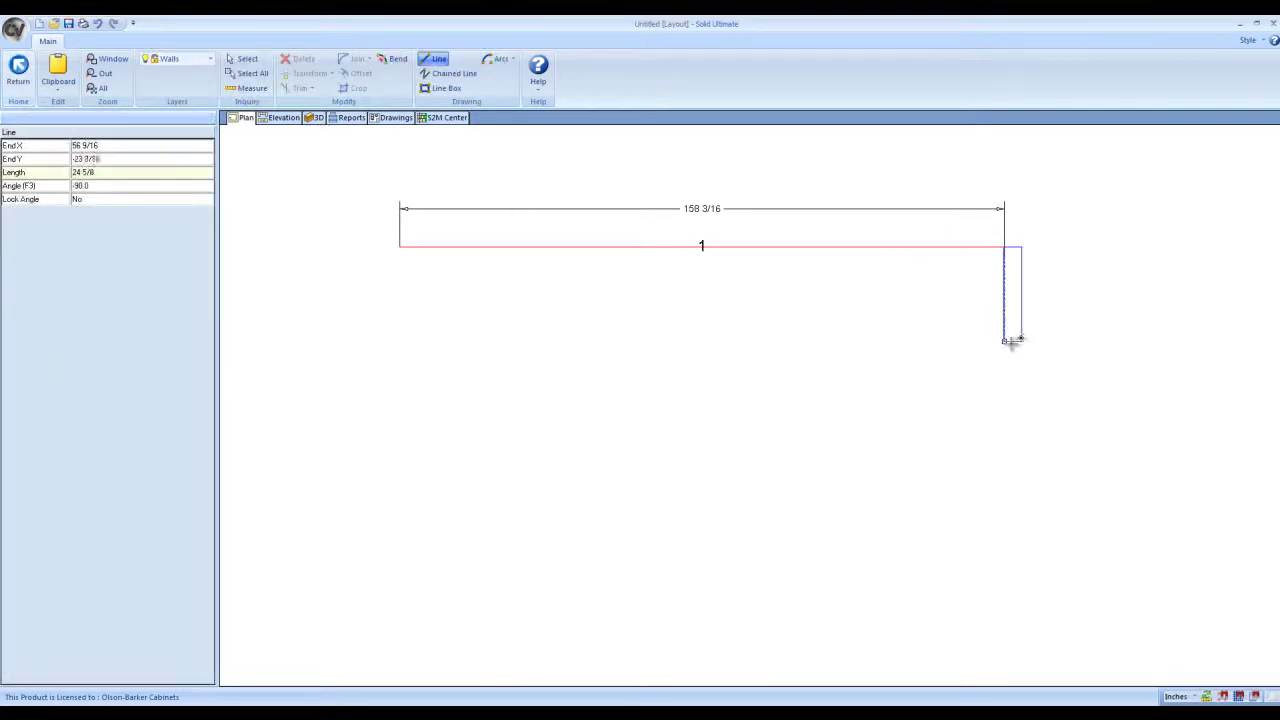
{"action": "left_click", "coordinate": [1005, 412]}
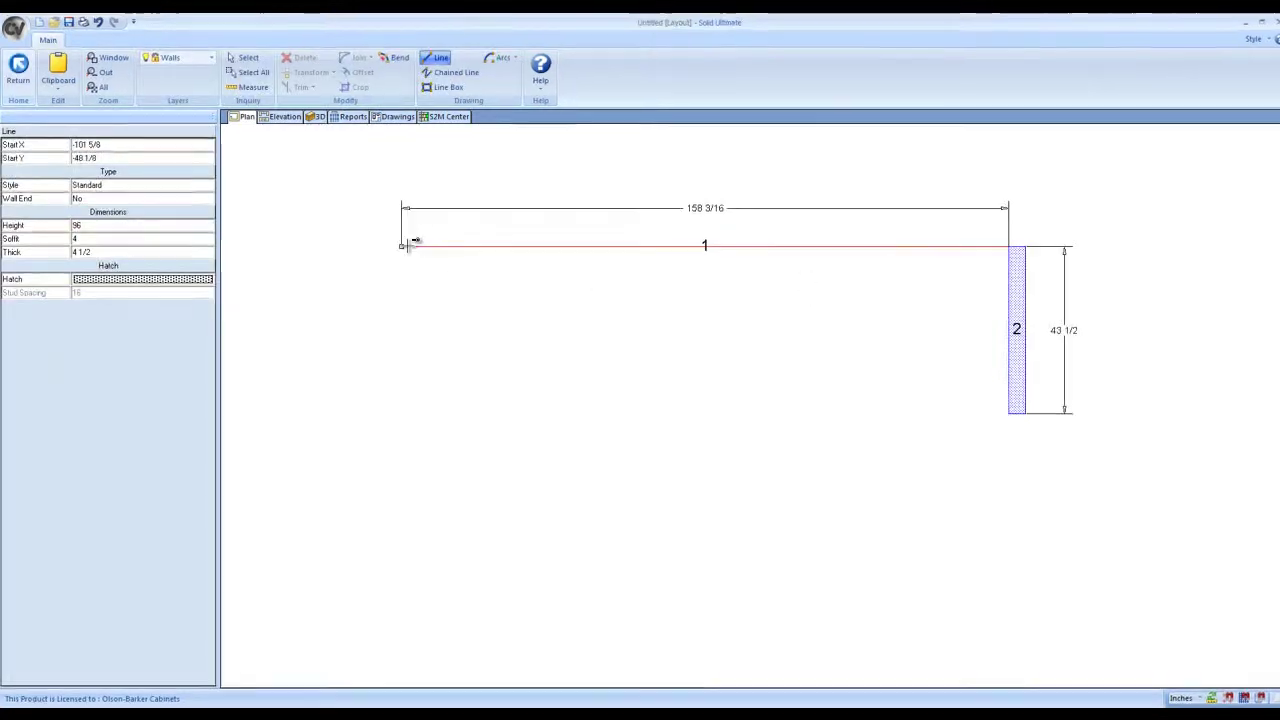
{"action": "left_click", "coordinate": [401, 247]}
{"action": "left_click", "coordinate": [399, 385]}
{"action": "right_click", "coordinate": [524, 392]}
{"action": "left_click", "coordinate": [717, 137]}
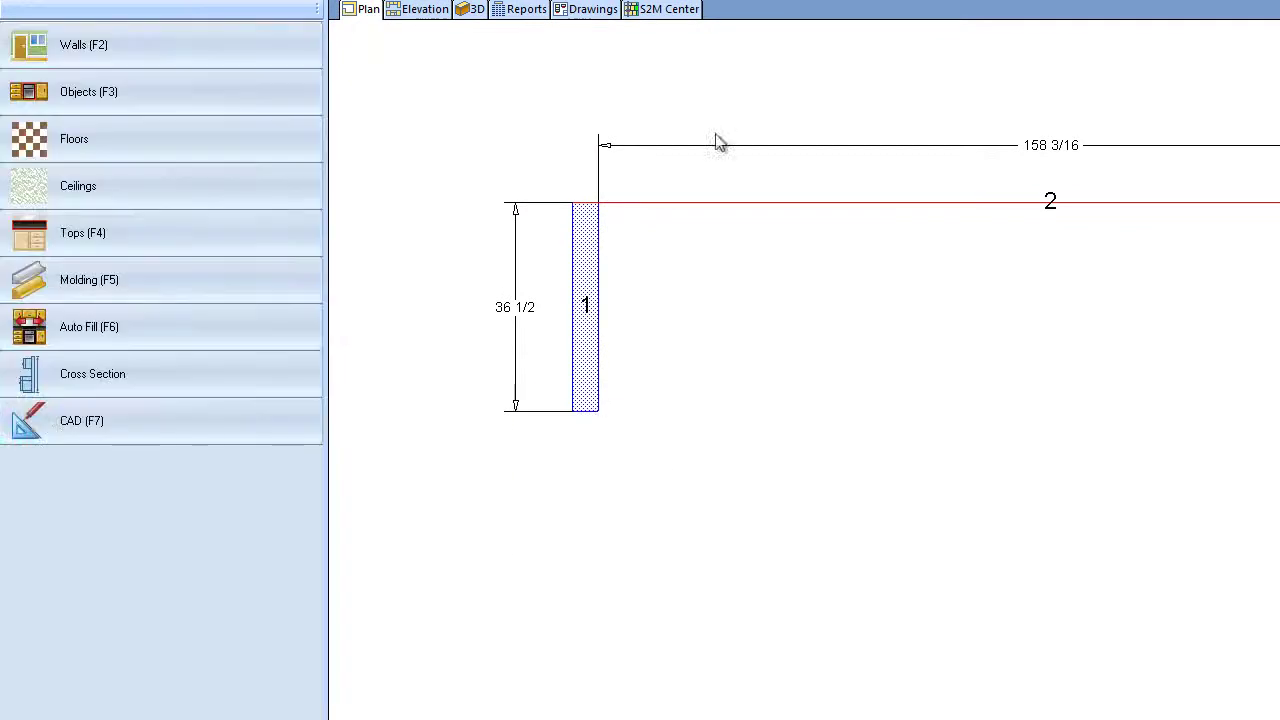
Step: Set the horizontal peninsula wall's length to 70 inches
{"action": "left_click", "coordinate": [908, 205]}
{"action": "left_click", "coordinate": [132, 130]}
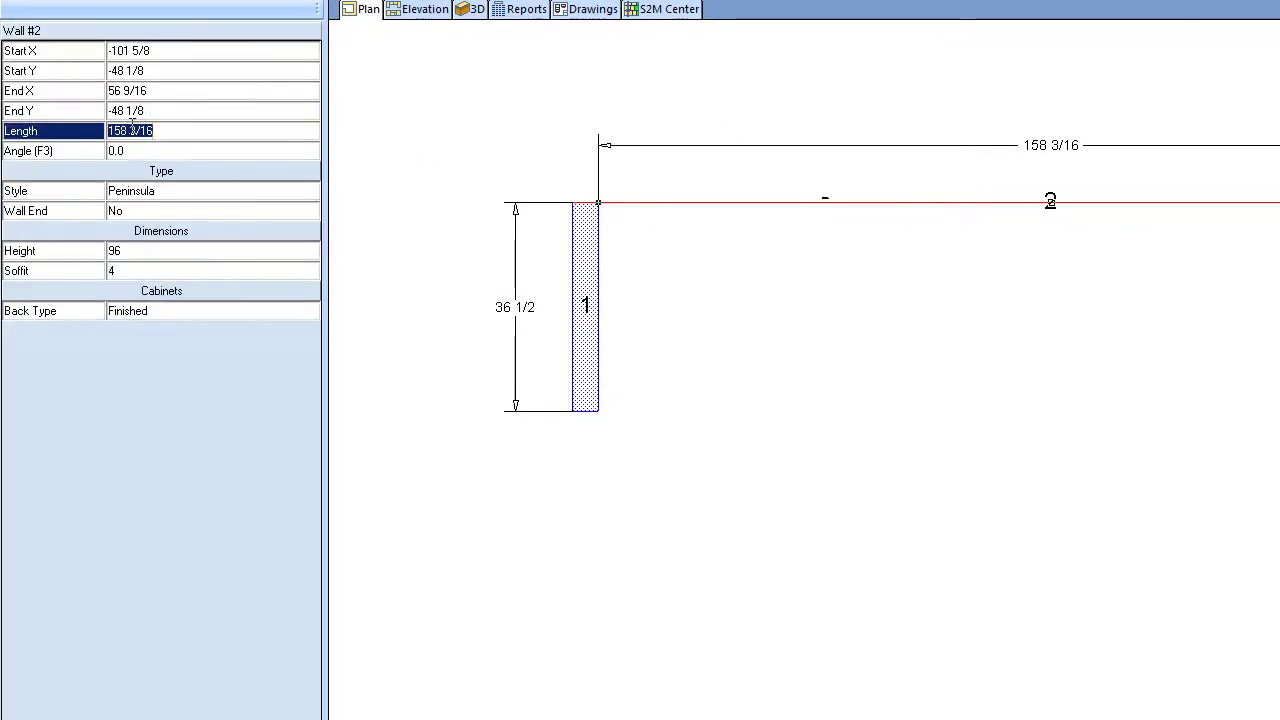
{"action": "type", "text": "70"}
{"action": "key", "text": "Return"}
Step: Set the length of both side walls to 24 inches, first the right one and then the left one
{"action": "left_click", "coordinate": [1010, 305]}
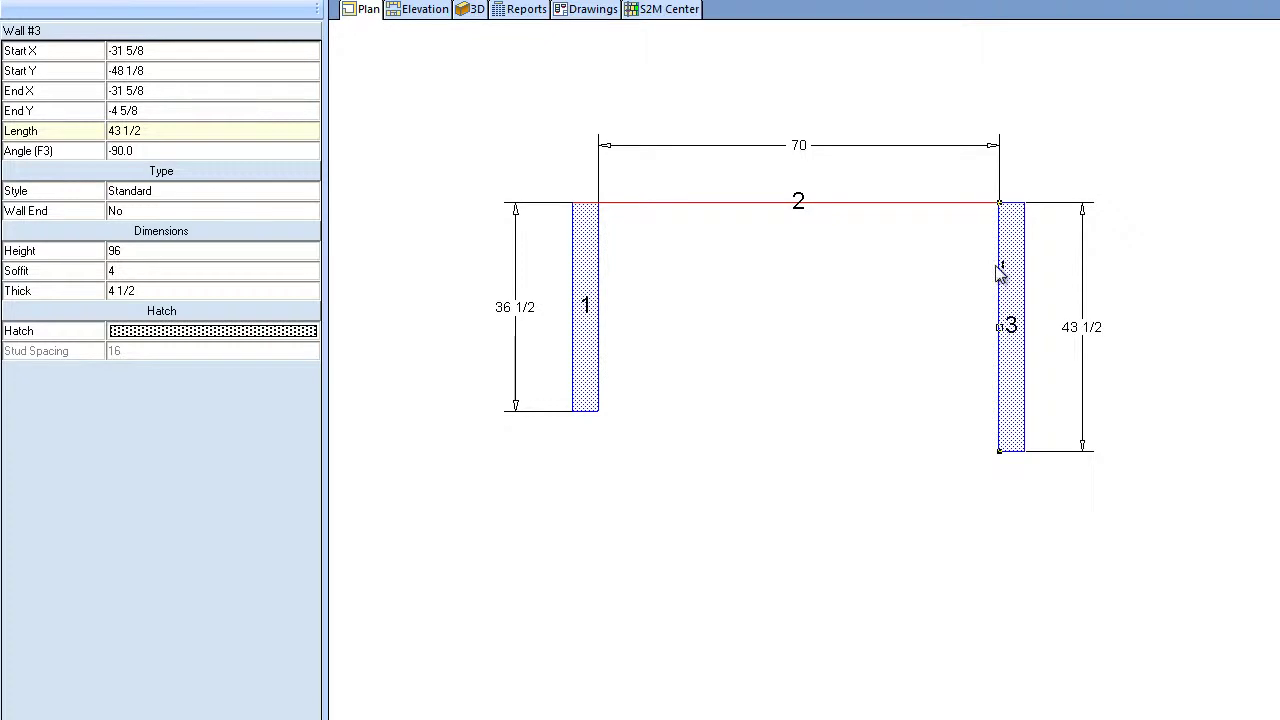
{"action": "left_click", "coordinate": [150, 131]}
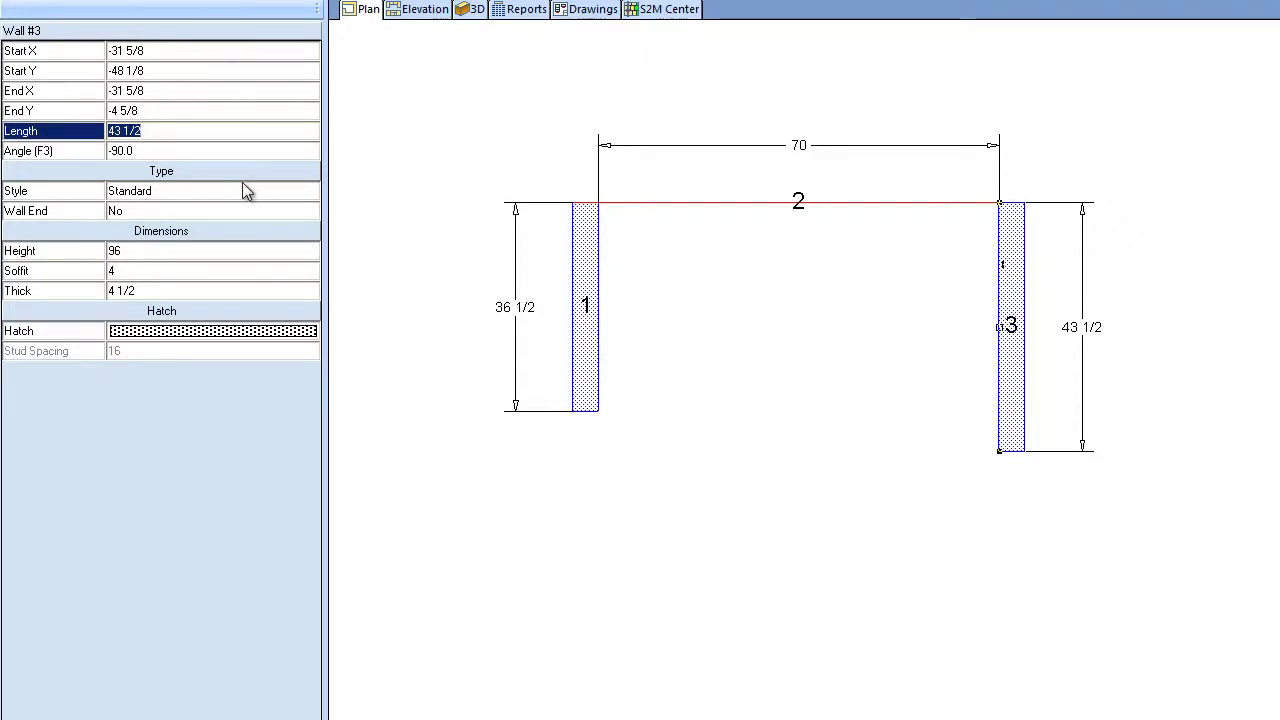
{"action": "type", "text": "24"}
{"action": "key", "text": "Return"}
{"action": "left_click", "coordinate": [596, 281]}
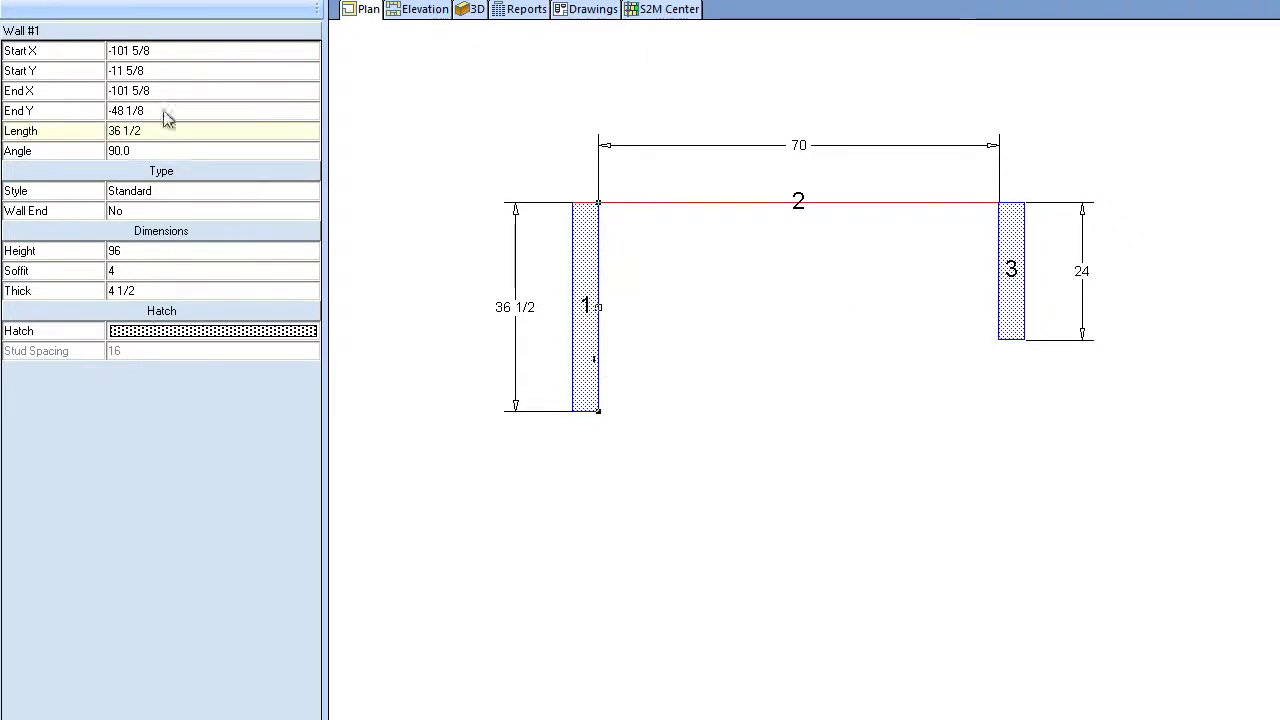
{"action": "left_click", "coordinate": [163, 131]}
{"action": "type", "text": "24"}
{"action": "key", "text": "Return"}
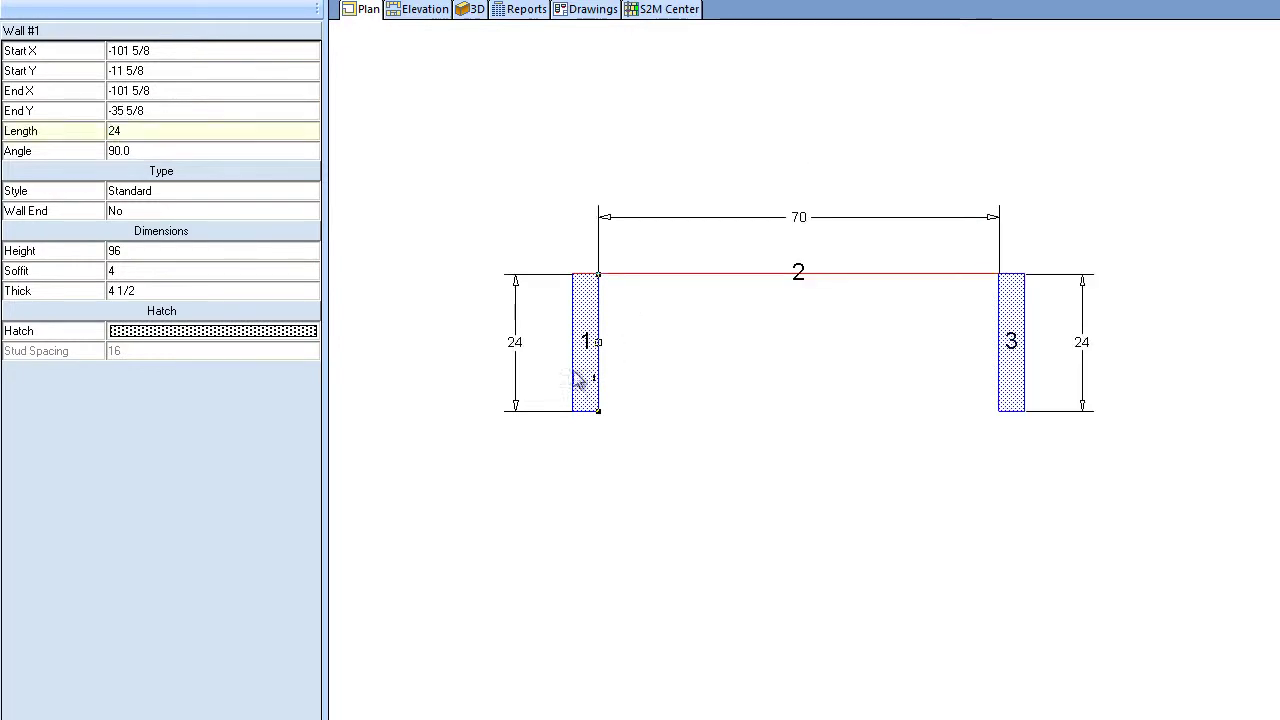
Step: Change the style of both side walls to Peninsula
{"action": "left_click", "coordinate": [245, 194]}
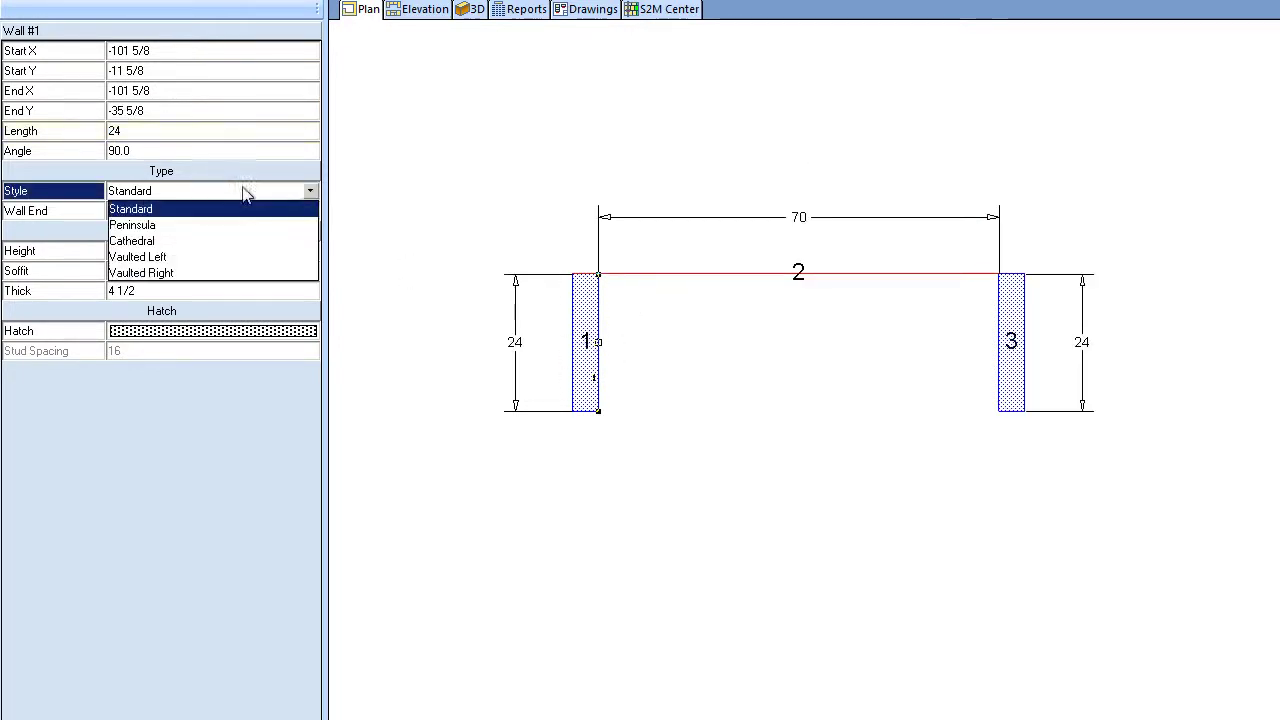
{"action": "left_click", "coordinate": [171, 226]}
{"action": "left_click", "coordinate": [1012, 322]}
{"action": "left_click", "coordinate": [195, 199]}
{"action": "left_click", "coordinate": [195, 199]}
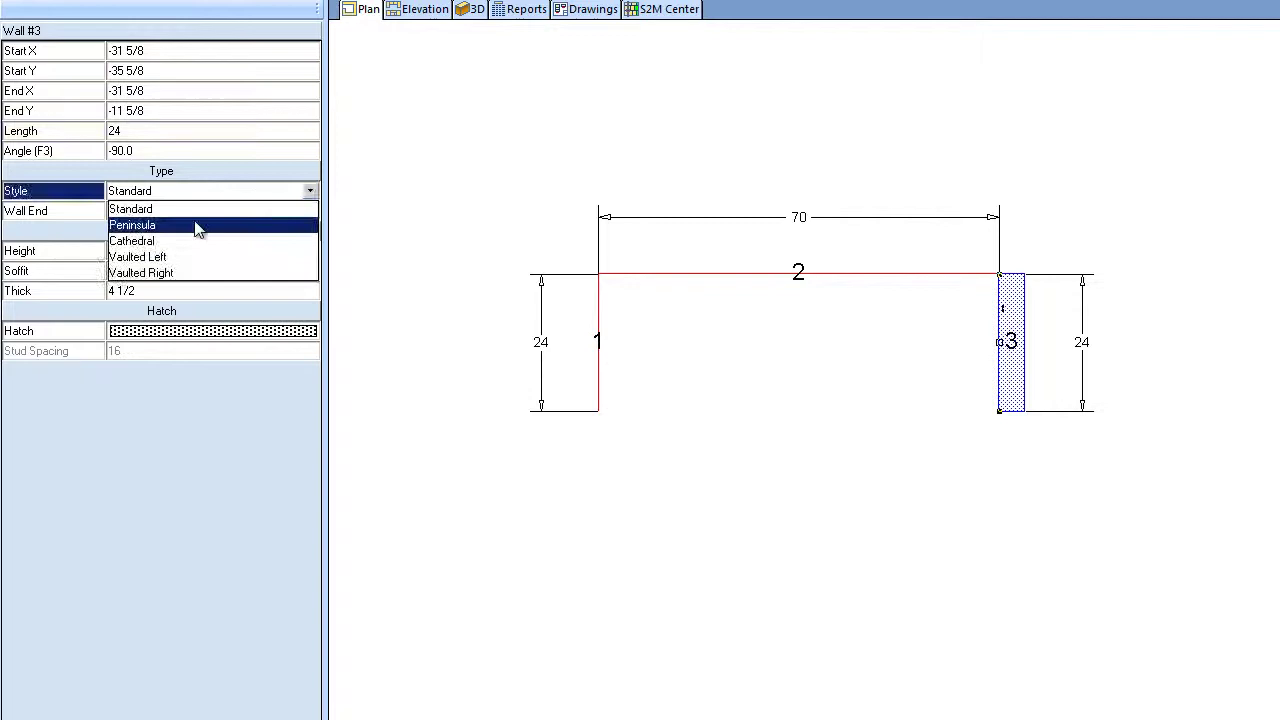
{"action": "left_click", "coordinate": [194, 226]}
{"action": "left_click", "coordinate": [366, 191]}
Step: Place a B2D cabinet from the BASE catalog against the left end of the horizontal wall
{"action": "left_click", "coordinate": [105, 92]}
{"action": "left_click", "coordinate": [76, 68]}
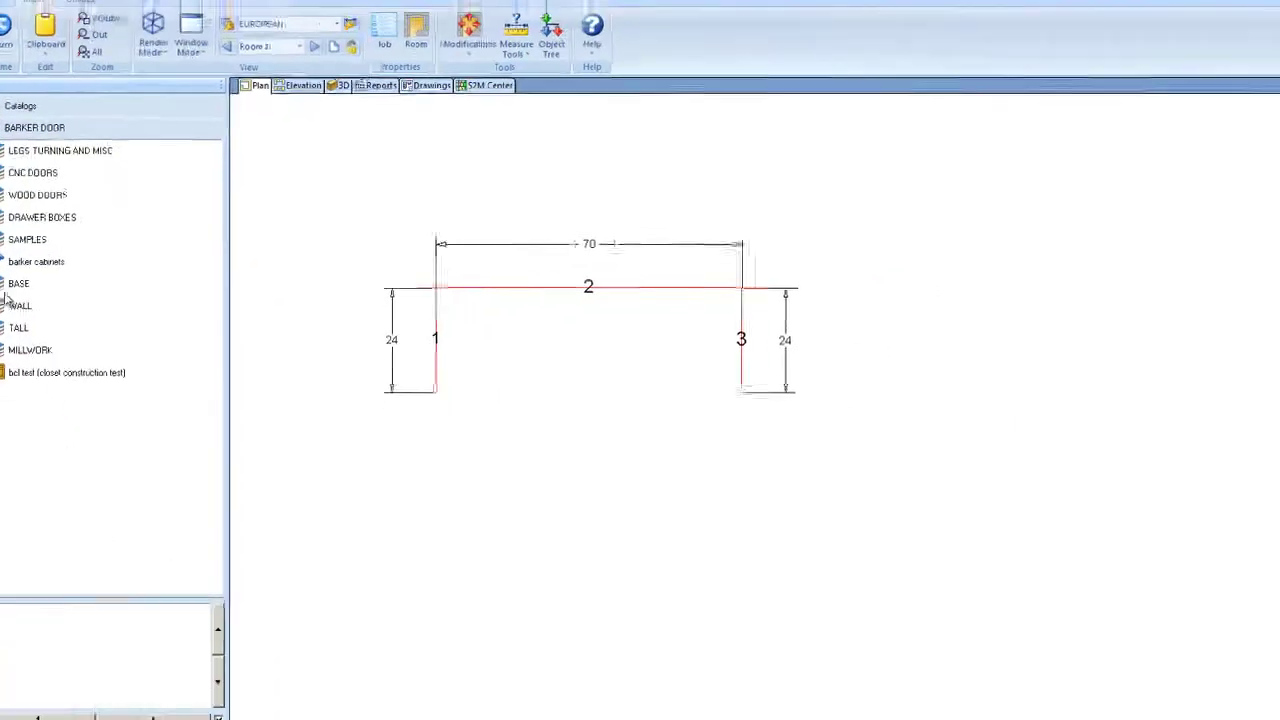
{"action": "left_click", "coordinate": [40, 268]}
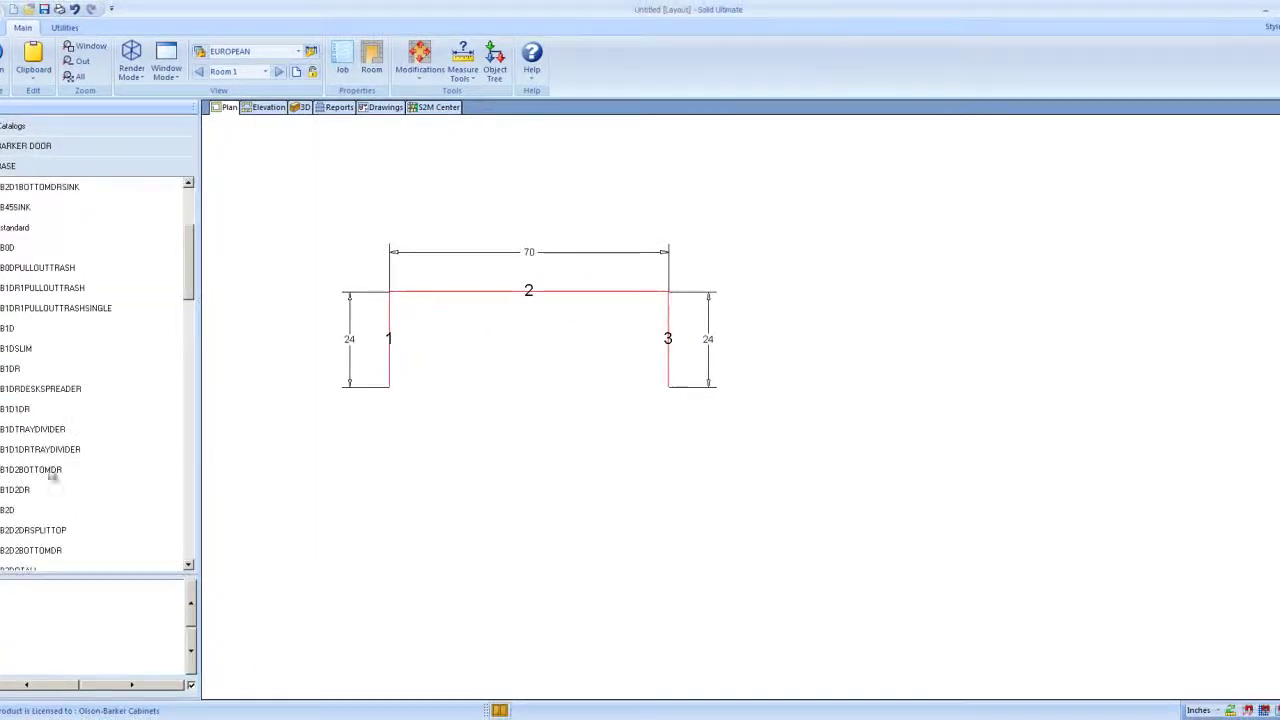
{"action": "left_click", "coordinate": [83, 512]}
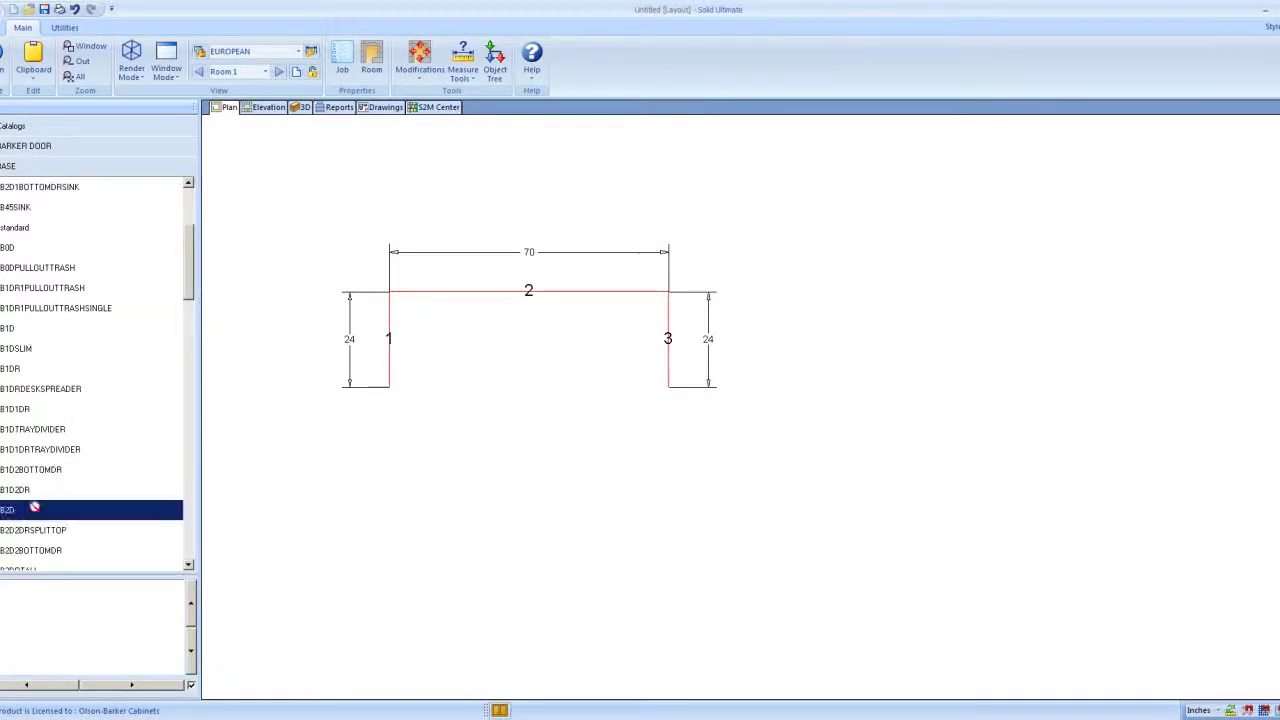
{"action": "left_click", "coordinate": [438, 352]}
{"action": "right_click", "coordinate": [400, 350]}
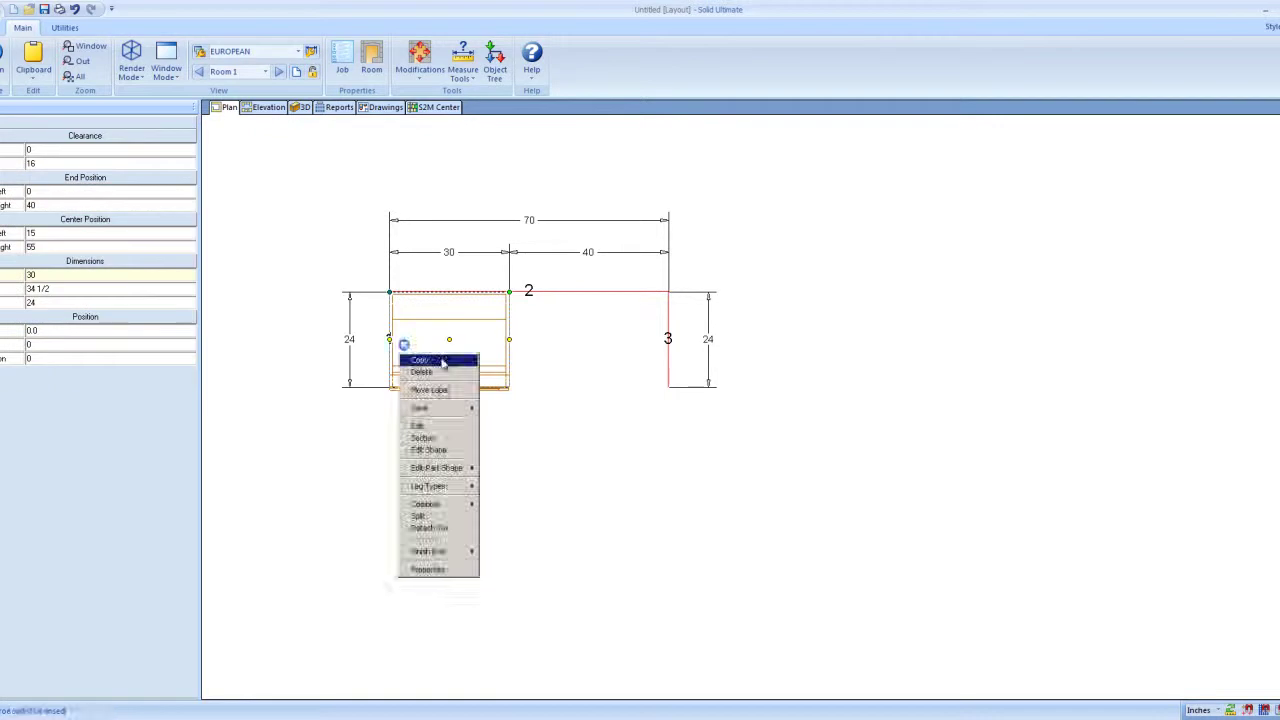
{"action": "left_click", "coordinate": [441, 361]}
{"action": "left_click", "coordinate": [562, 342]}
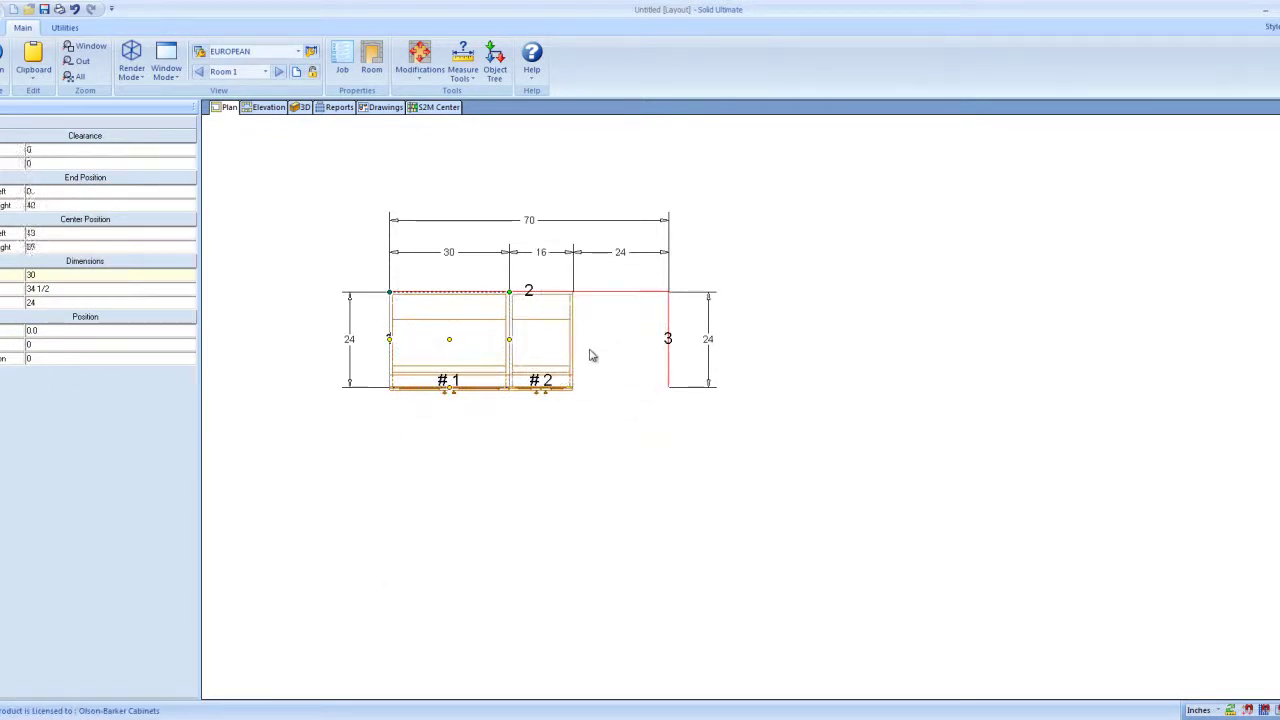
{"action": "key", "text": "Escape"}
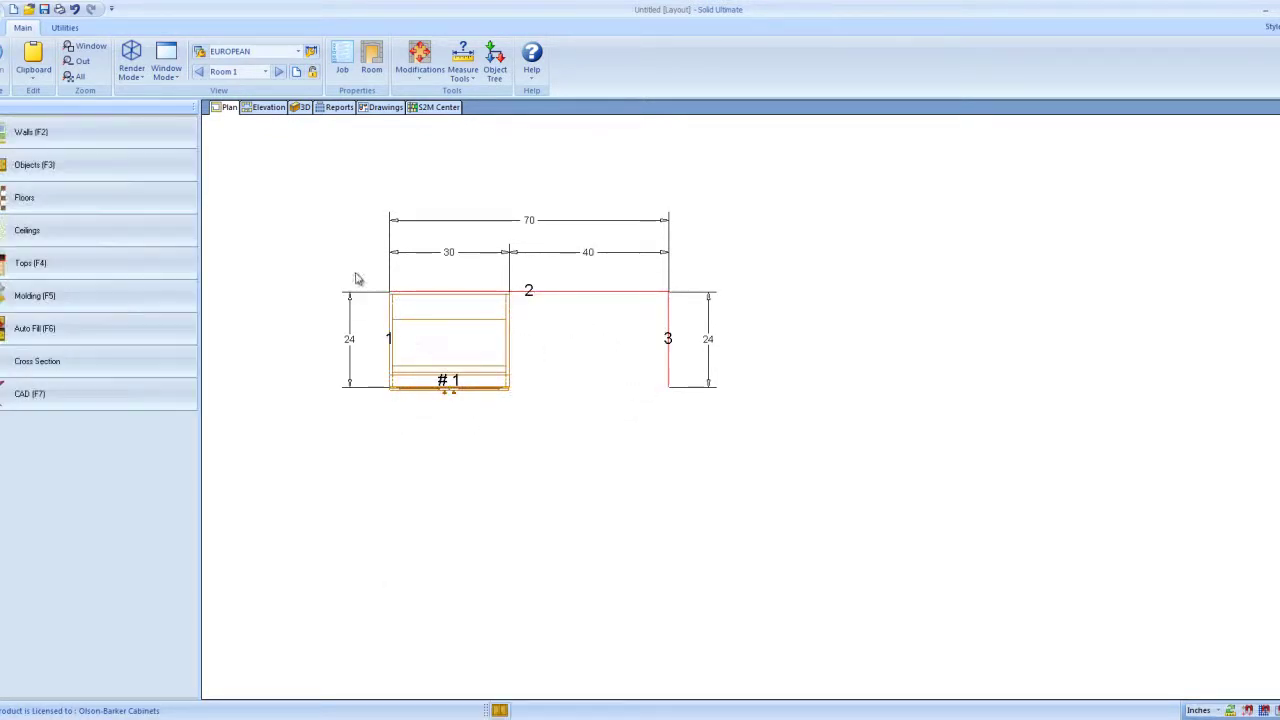
{"action": "left_click", "coordinate": [40, 164]}
{"action": "left_click", "coordinate": [418, 330]}
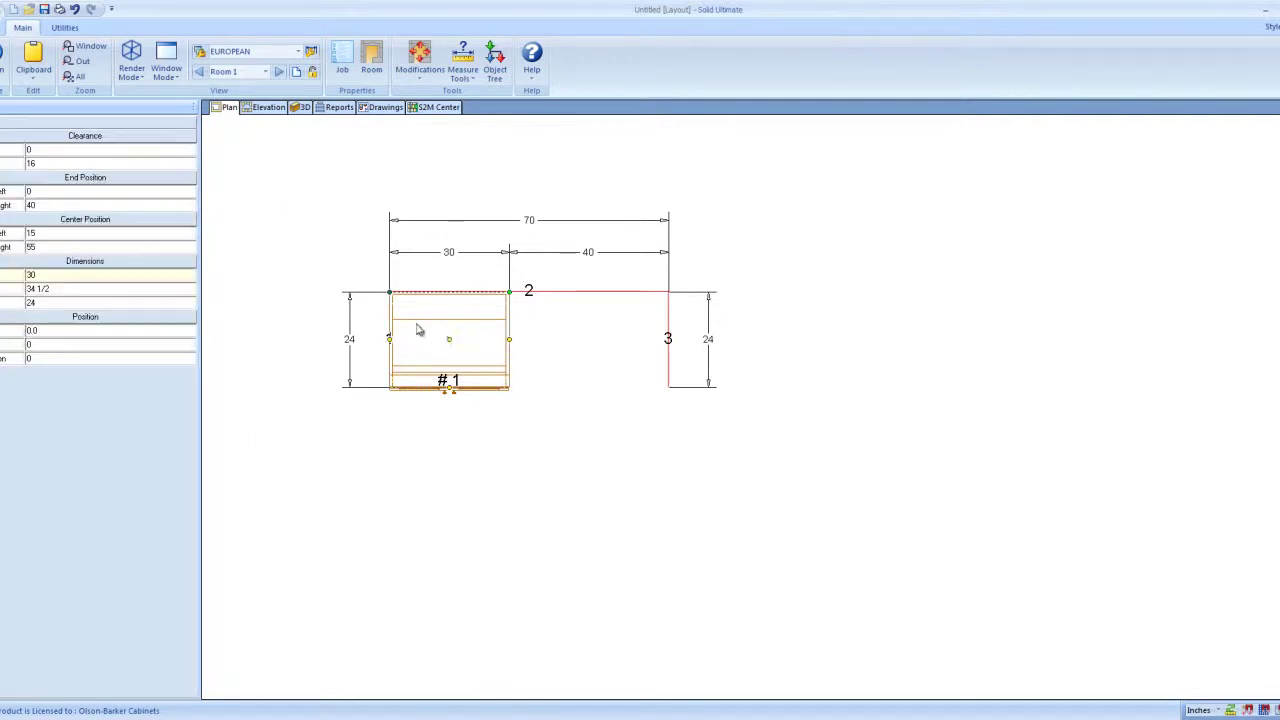
{"action": "left_click", "coordinate": [230, 193]}
Step: Place the BISLANDENDCAP-SLAB object from the BASE catalog on the left side wall
{"action": "left_click", "coordinate": [40, 163]}
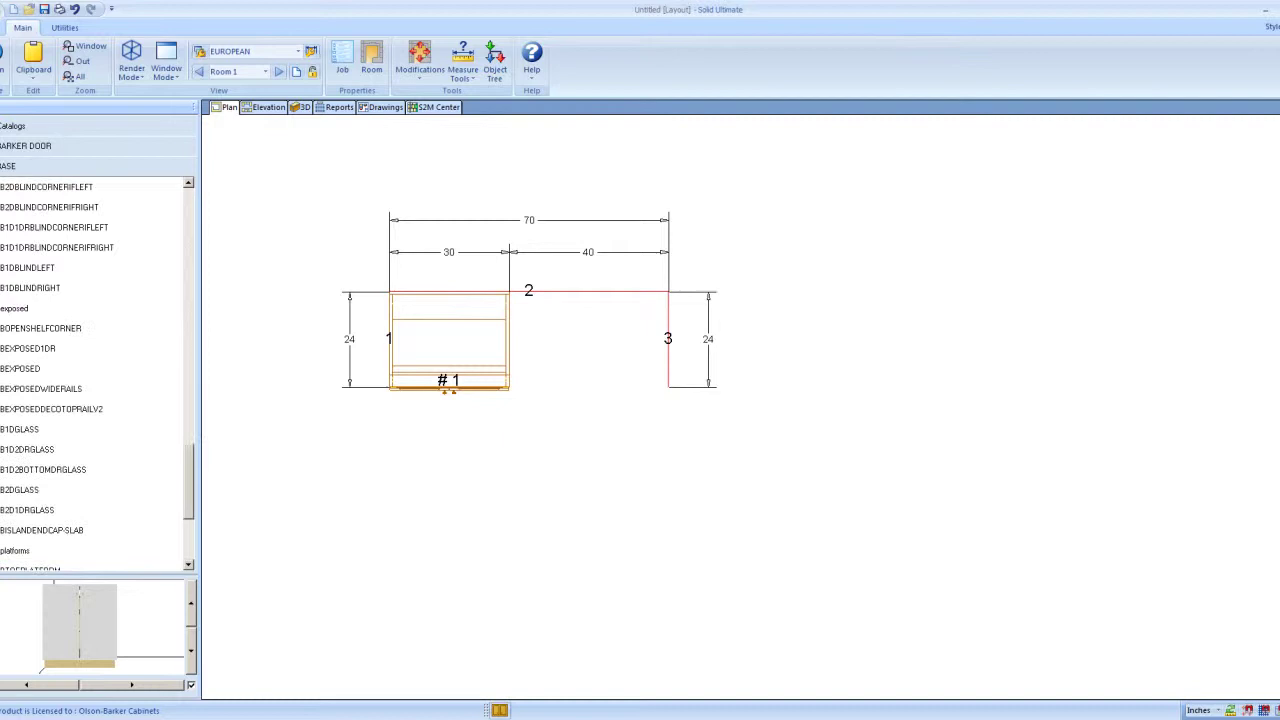
{"action": "left_click", "coordinate": [47, 529]}
{"action": "left_click", "coordinate": [349, 339]}
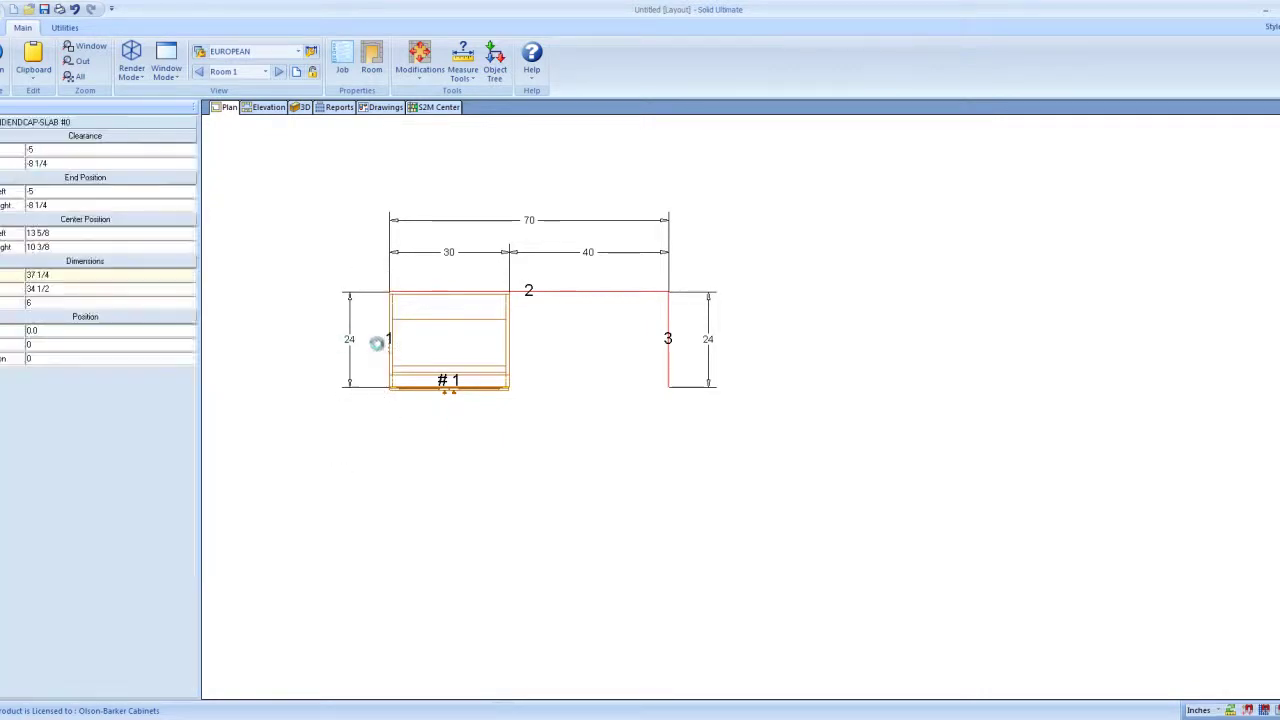
{"action": "scroll", "coordinate": [385, 314], "scroll_direction": "up", "scroll_amount": 7}
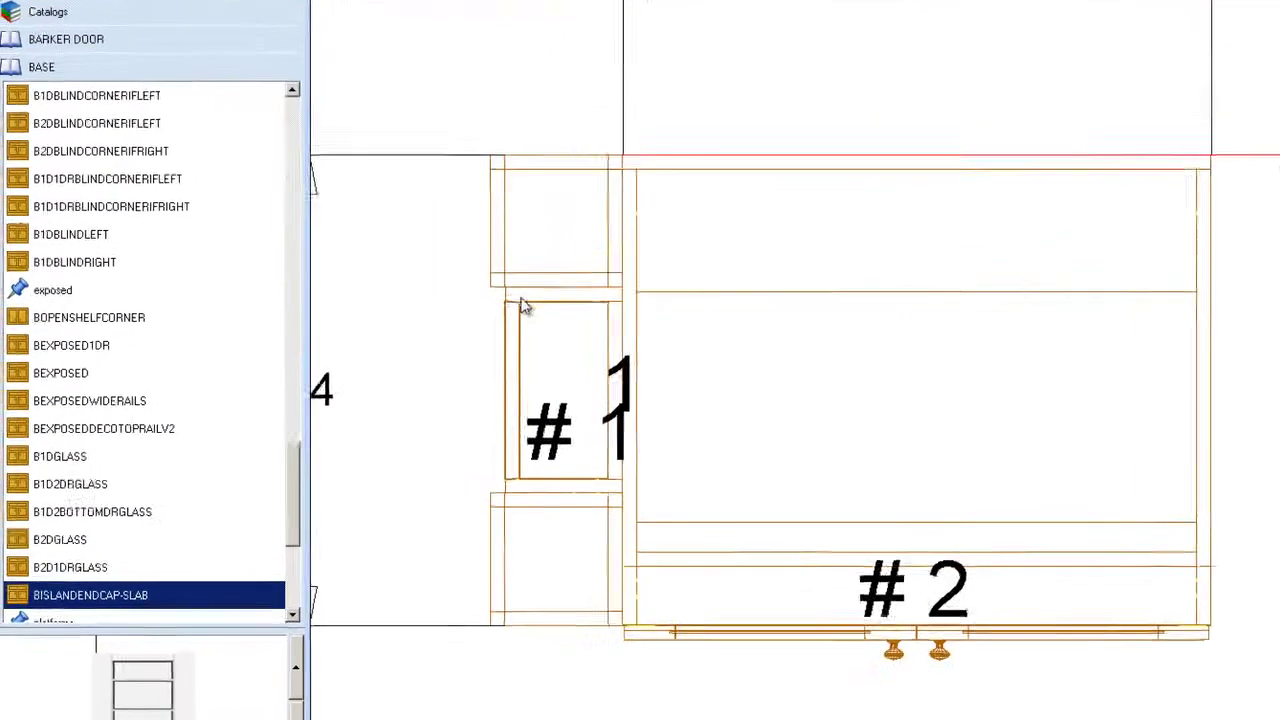
{"action": "scroll", "coordinate": [359, 333], "scroll_direction": "down", "scroll_amount": 1}
Step: Change the back type of the two-door base cabinet to Unfinished
{"action": "left_click", "coordinate": [433, 287]}
{"action": "left_click", "coordinate": [811, 256]}
{"action": "double_click", "coordinate": [811, 256]}
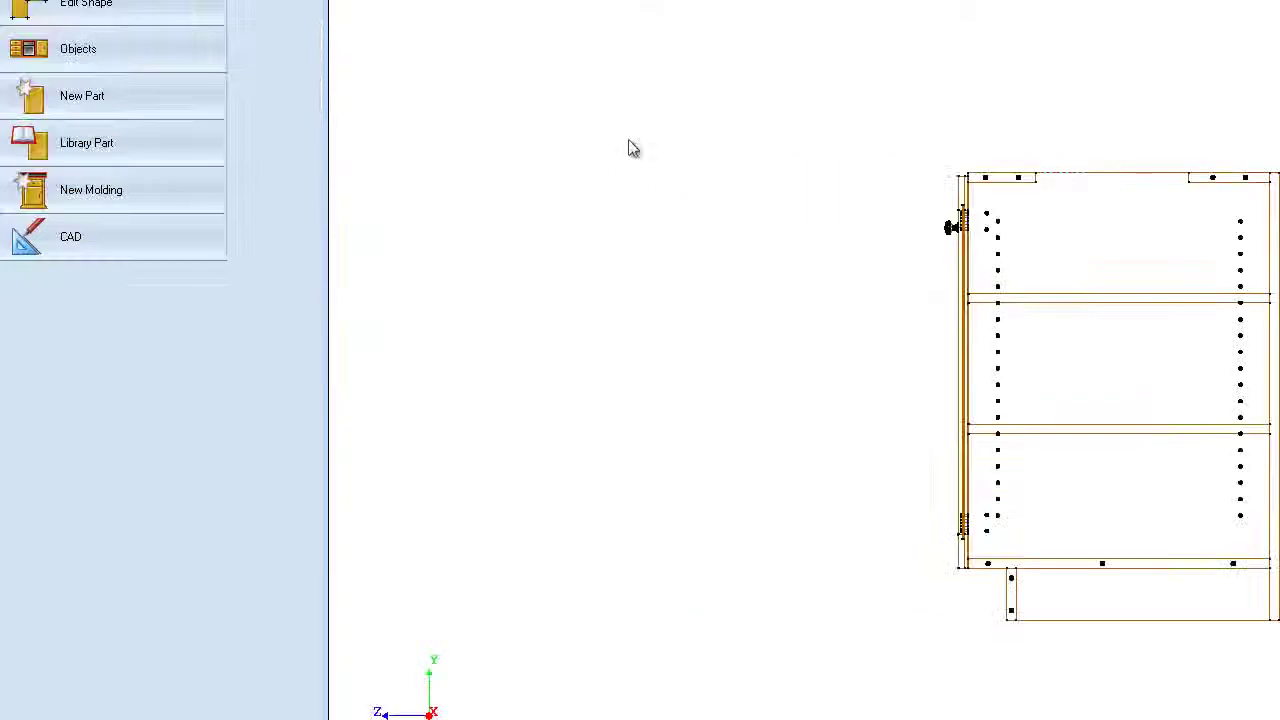
{"action": "left_click", "coordinate": [105, 5]}
{"action": "left_click", "coordinate": [150, 48]}
{"action": "left_click", "coordinate": [250, 258]}
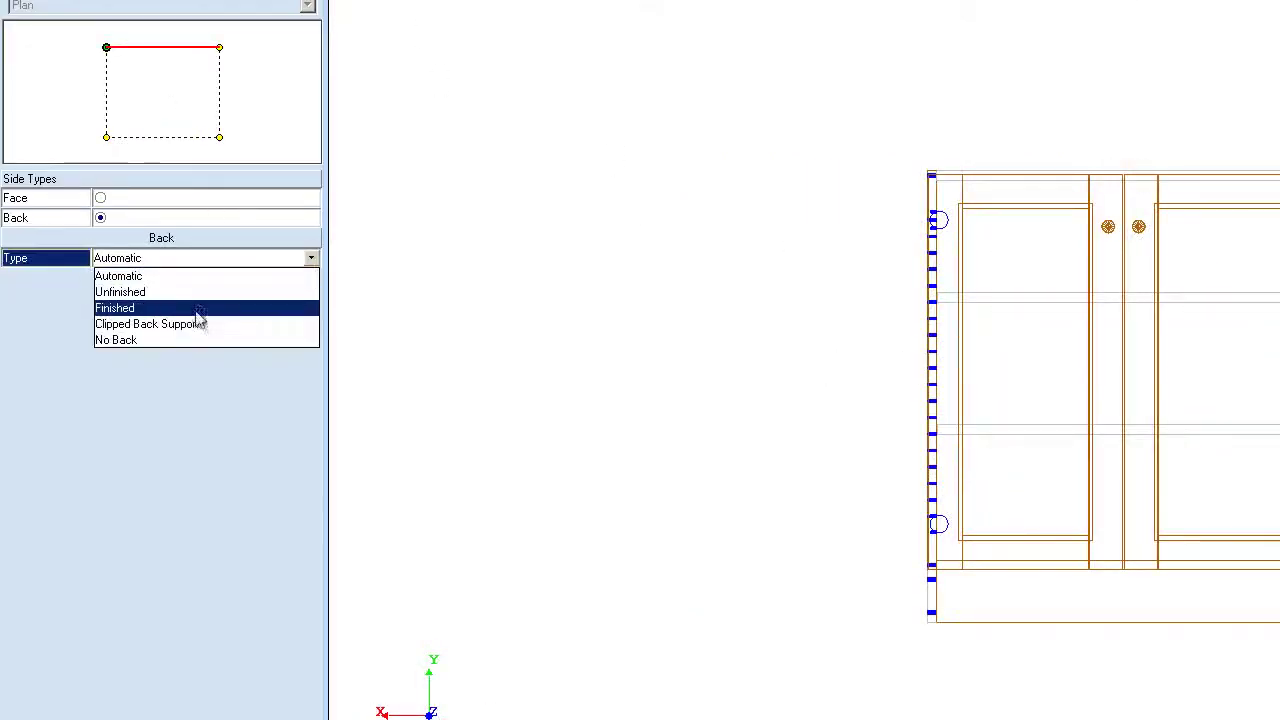
{"action": "left_click", "coordinate": [192, 292]}
{"action": "key", "text": "Escape"}
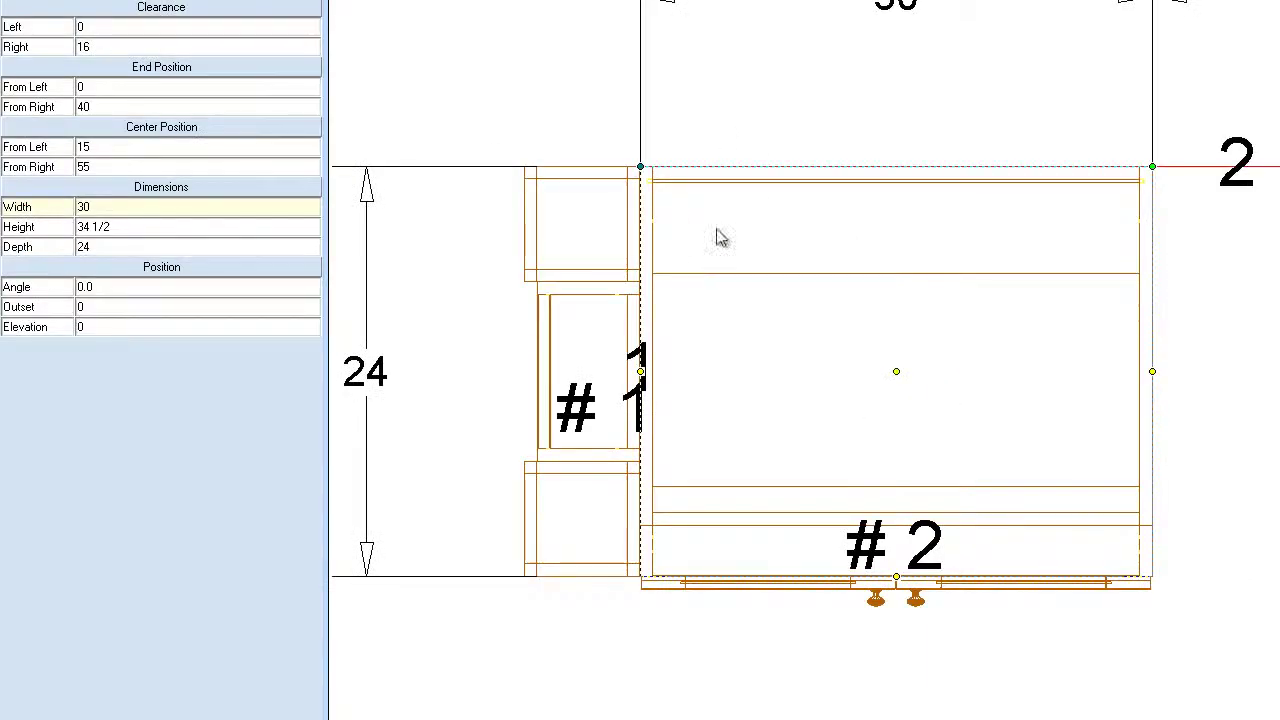
Step: Set the depth of the island end cap to 4 inches
{"action": "left_click", "coordinate": [578, 402]}
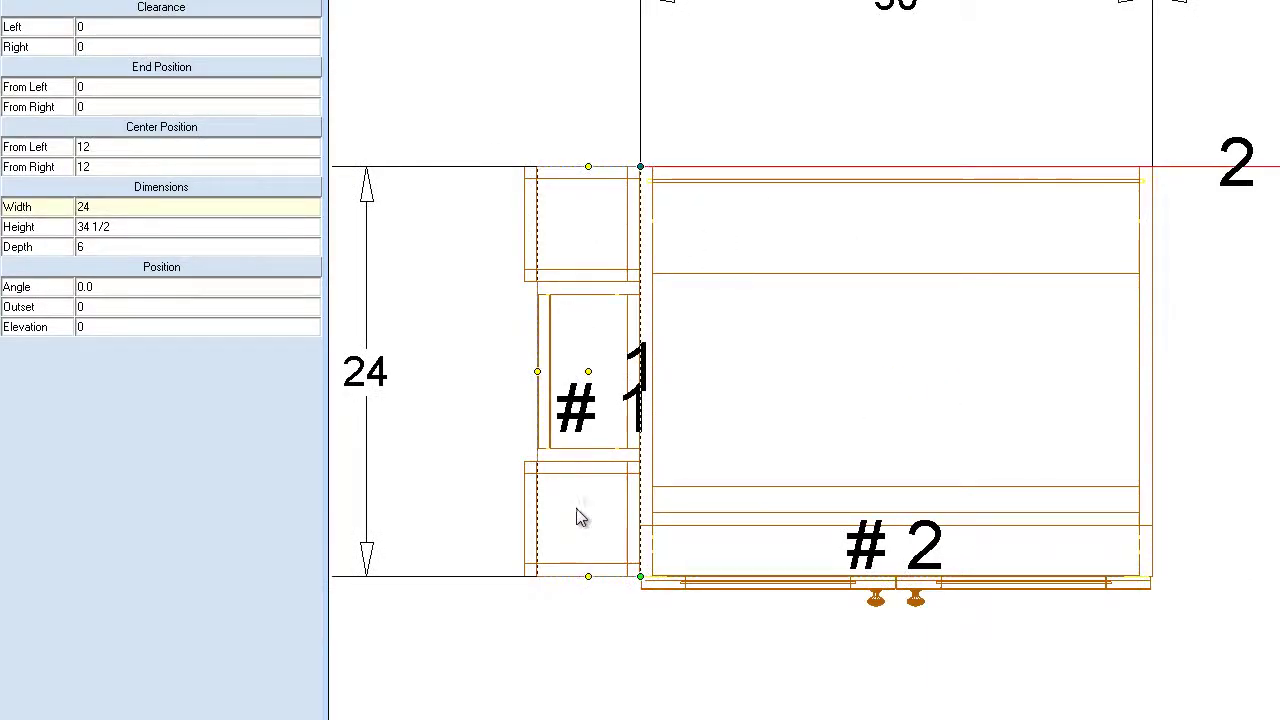
{"action": "left_click", "coordinate": [138, 247]}
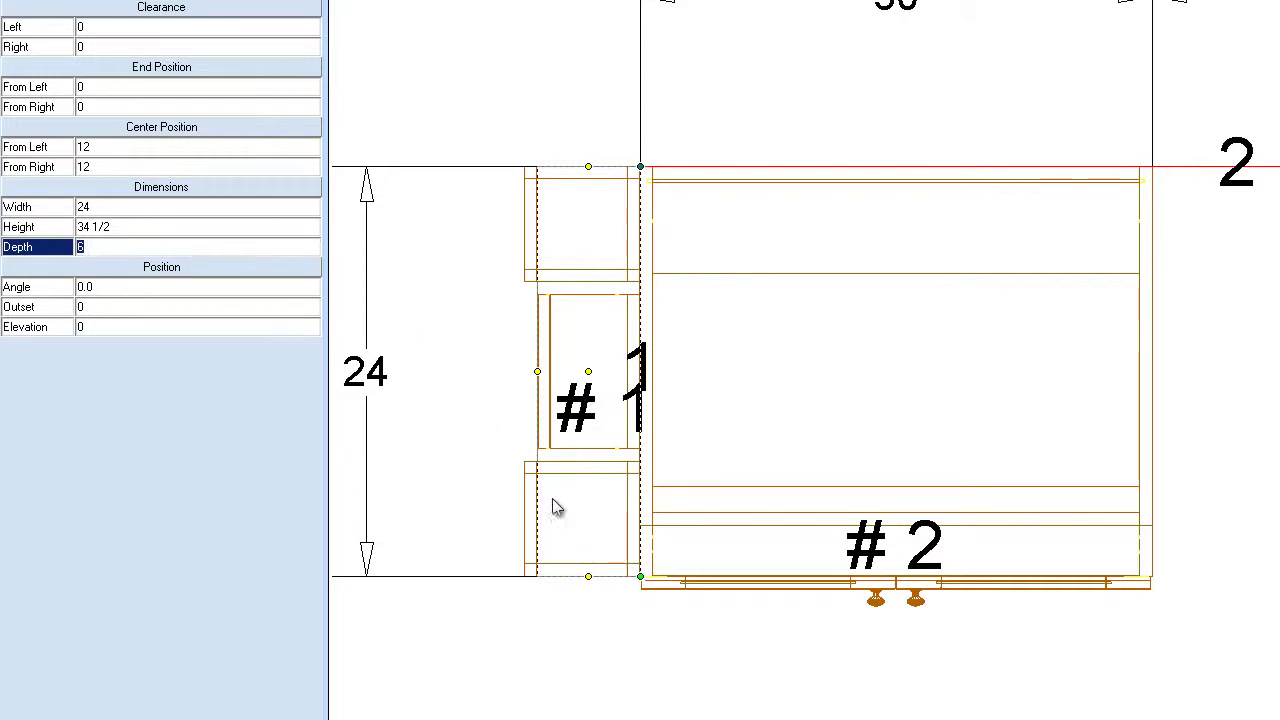
{"action": "key", "text": "Return"}
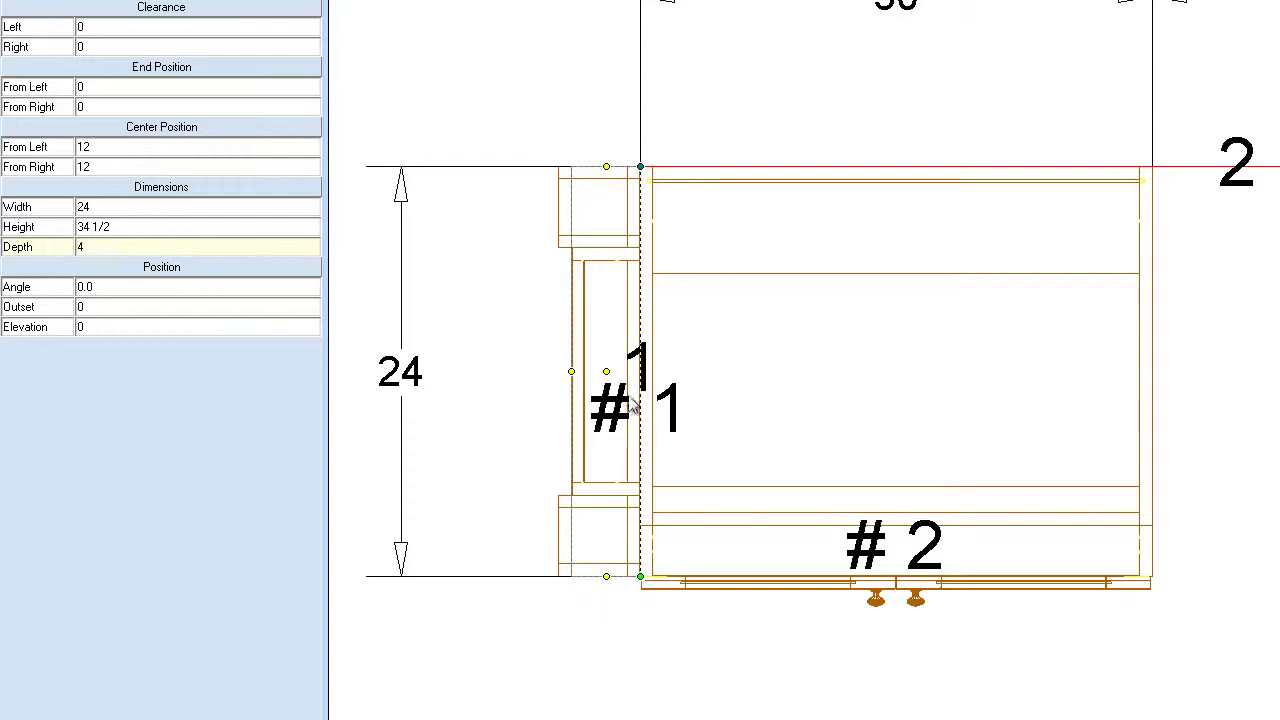
Step: Set the depth of the two-door base cabinet to 26 inches
{"action": "left_click", "coordinate": [757, 312]}
{"action": "left_click", "coordinate": [104, 247]}
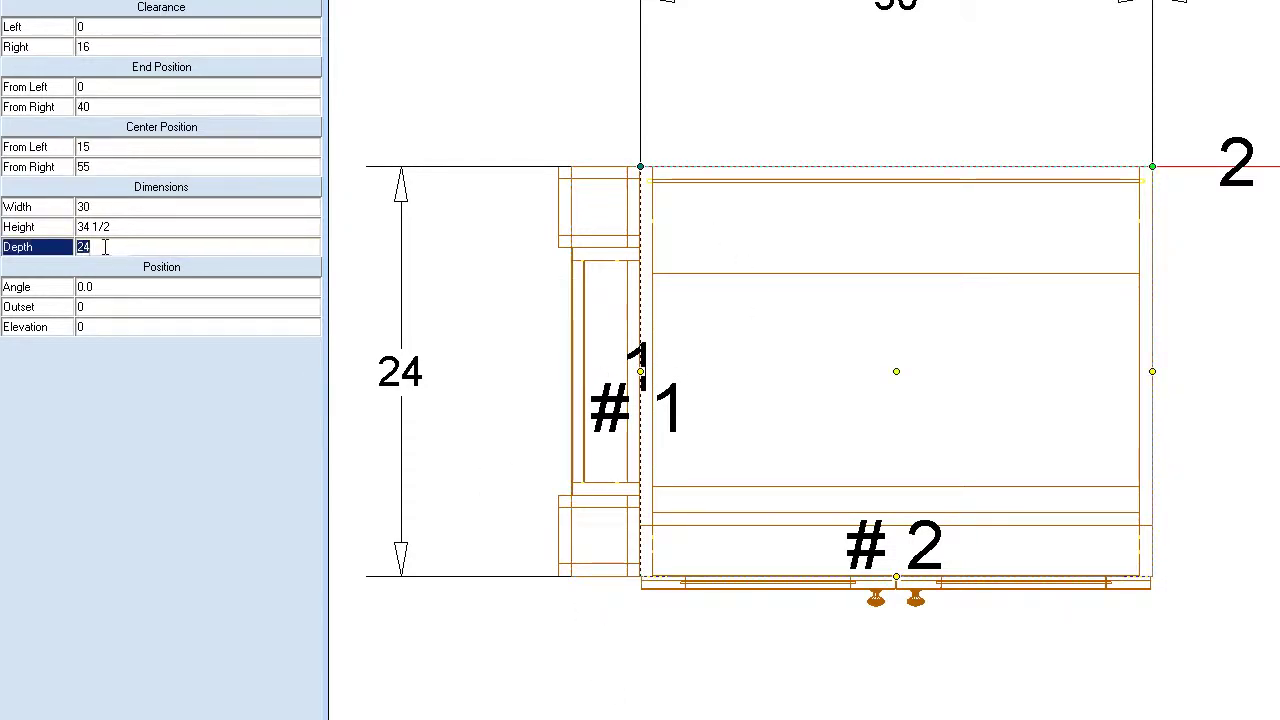
{"action": "key", "text": "Return"}
{"action": "left_click", "coordinate": [959, 398]}
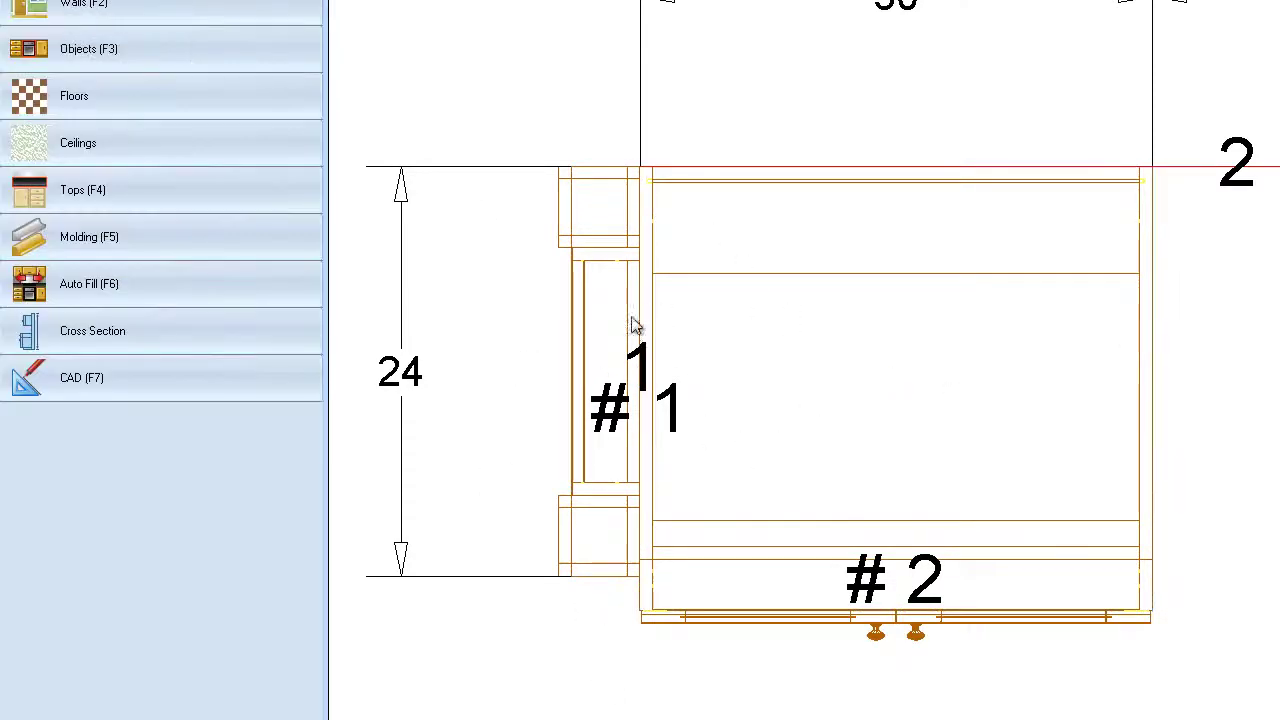
Step: Set the left side wall's length to 26 inches to match the base cabinet
{"action": "left_click", "coordinate": [640, 330]}
{"action": "left_click", "coordinate": [642, 338]}
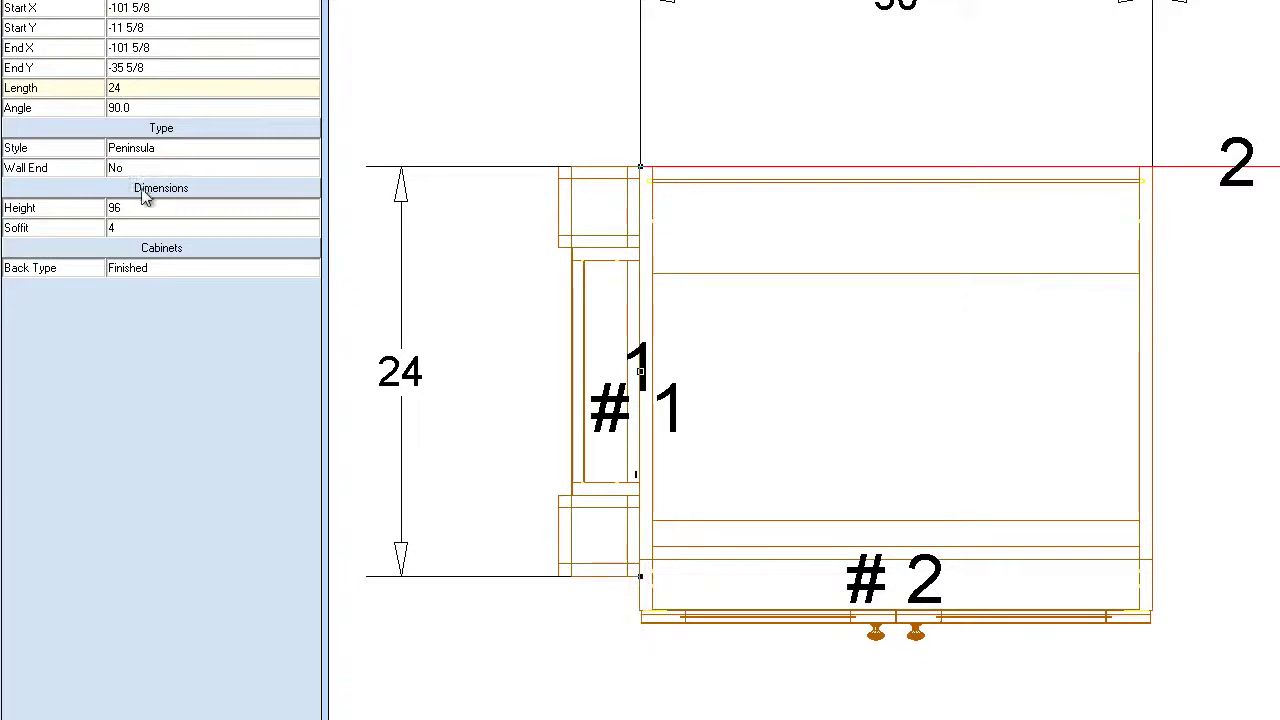
{"action": "left_click", "coordinate": [133, 88]}
{"action": "key", "text": "Return"}
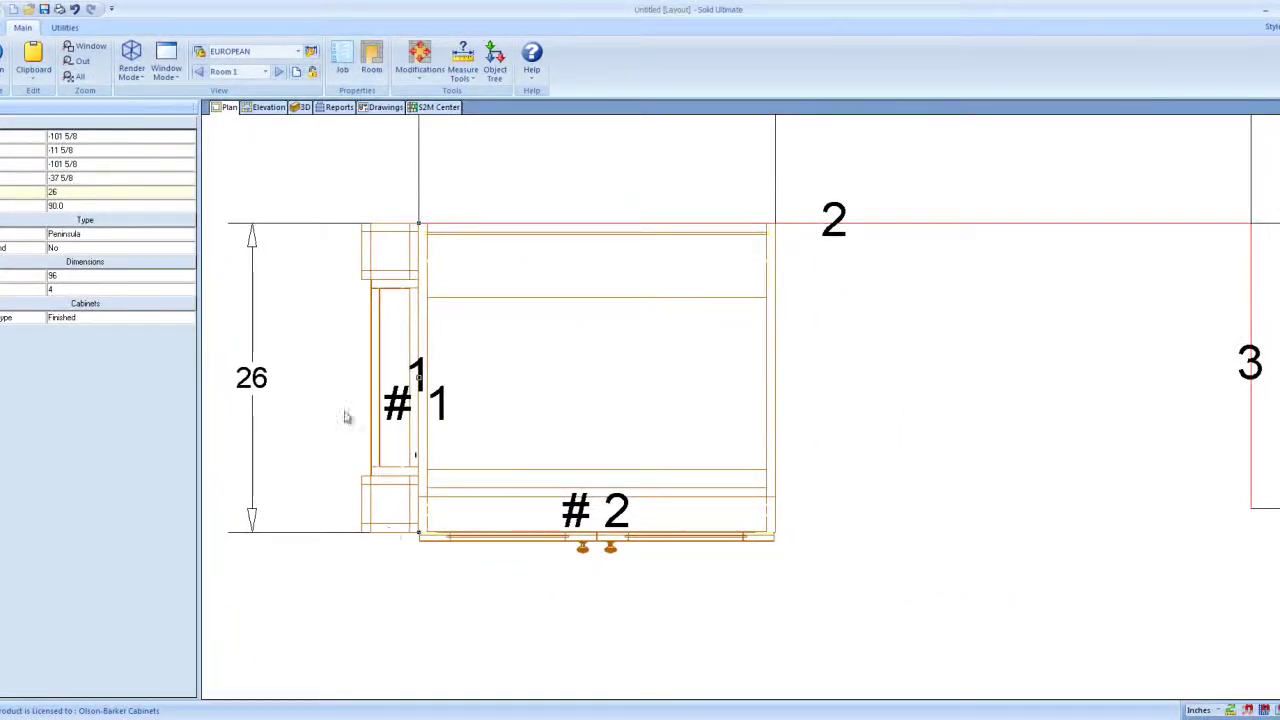
Step: Inspect the end cap and two-door base cabinet together in the 3D view and return to the plan
{"action": "scroll", "coordinate": [345, 417], "scroll_direction": "up", "scroll_amount": 1}
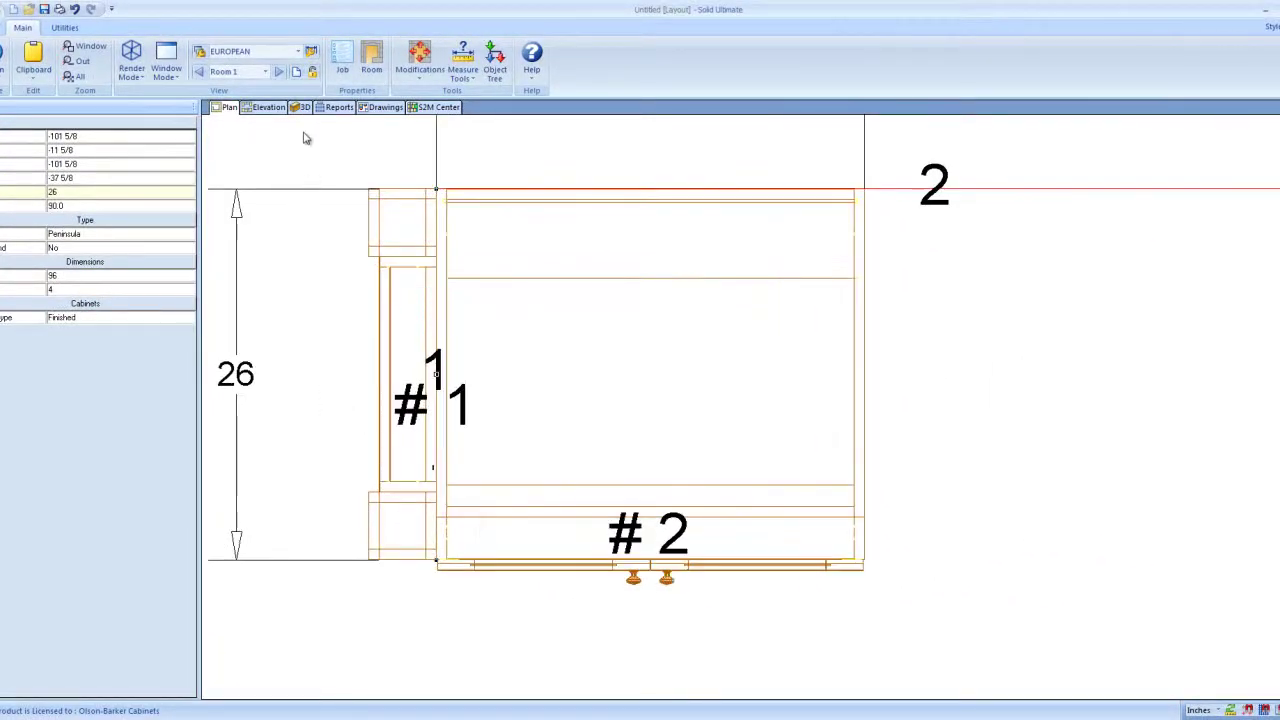
{"action": "left_click", "coordinate": [298, 108]}
{"action": "left_click_drag", "start_coordinate": [540, 404], "coordinate": [686, 655]}
{"action": "scroll", "coordinate": [660, 642], "scroll_direction": "up", "scroll_amount": 3}
{"action": "scroll", "coordinate": [660, 645], "scroll_direction": "up", "scroll_amount": 3}
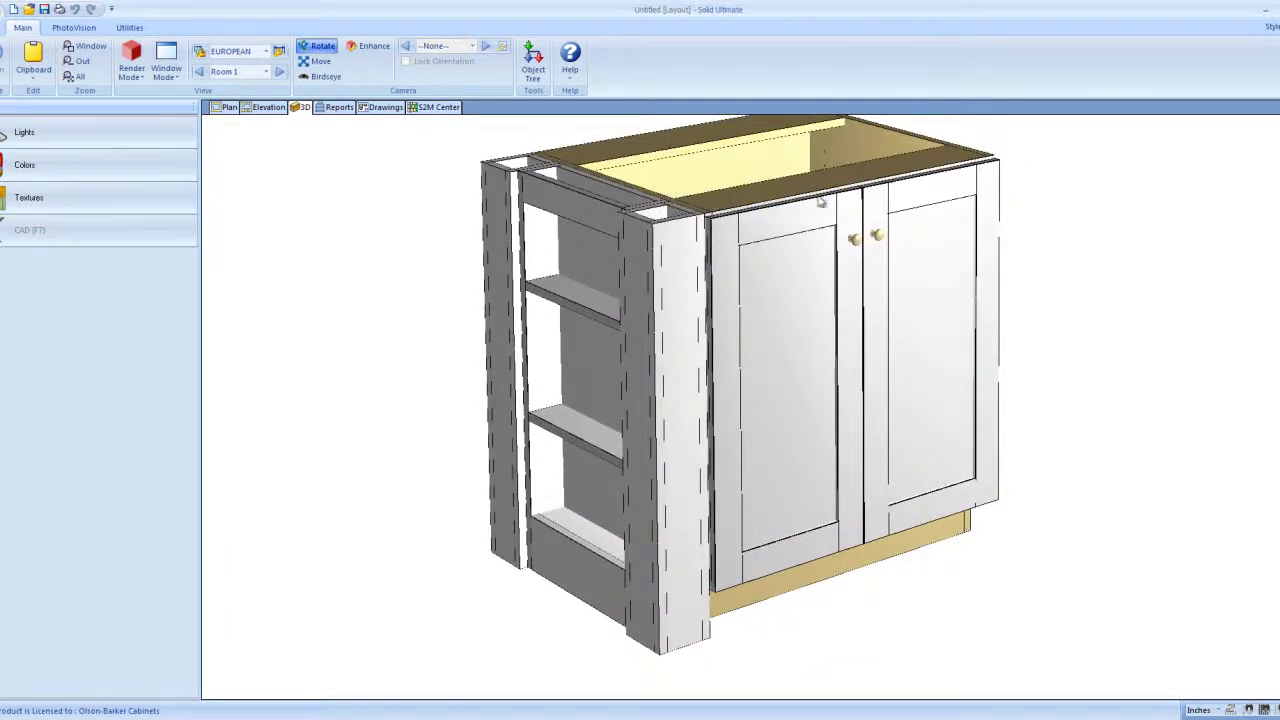
{"action": "left_click", "coordinate": [229, 107]}
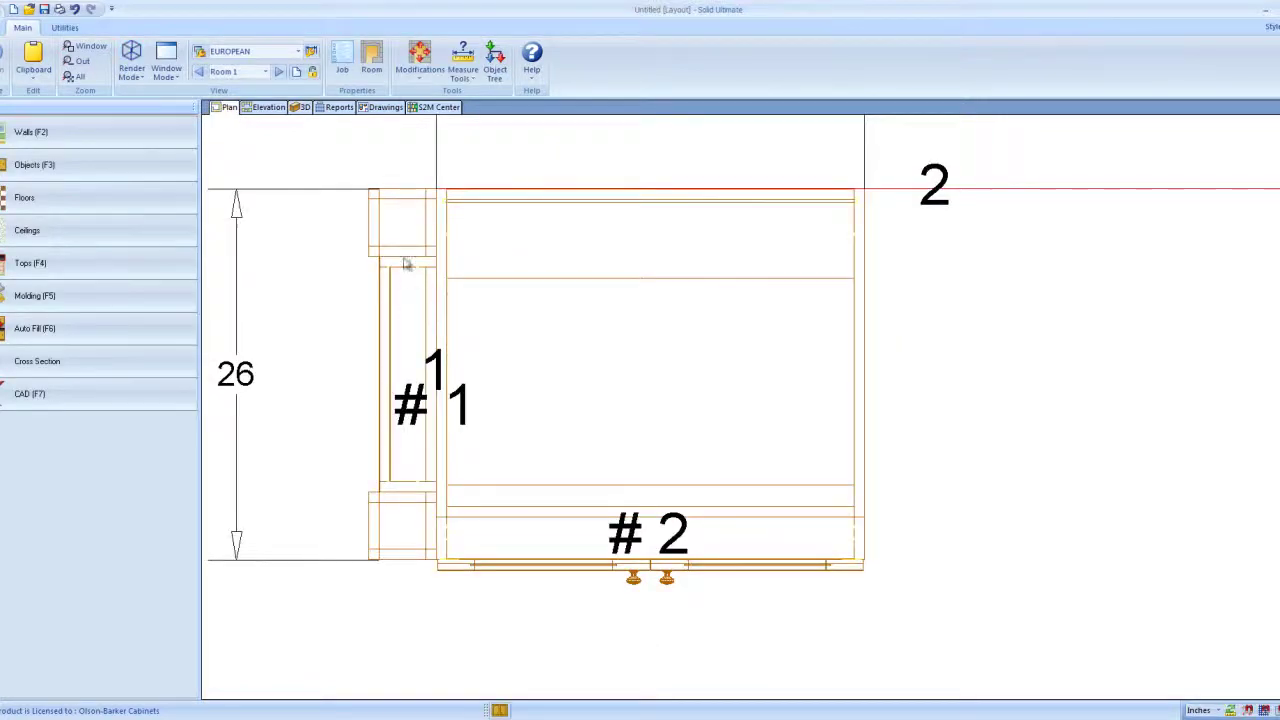
Step: Check the end cap's front corner against the base cabinet doors and try to set the end cap's width to 26 5/8 inches
{"action": "scroll", "coordinate": [349, 243], "scroll_direction": "down", "scroll_amount": 3}
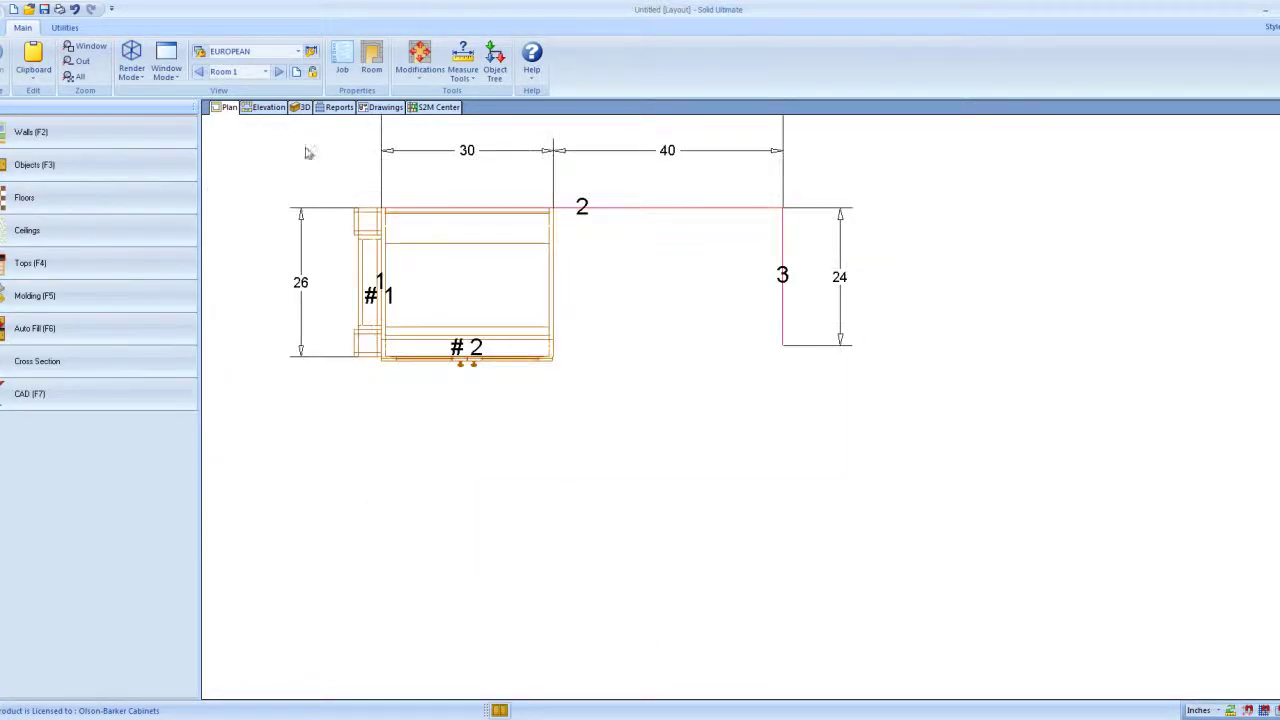
{"action": "left_click", "coordinate": [360, 259]}
{"action": "key", "text": "Escape"}
{"action": "scroll", "coordinate": [341, 331], "scroll_direction": "up", "scroll_amount": 10}
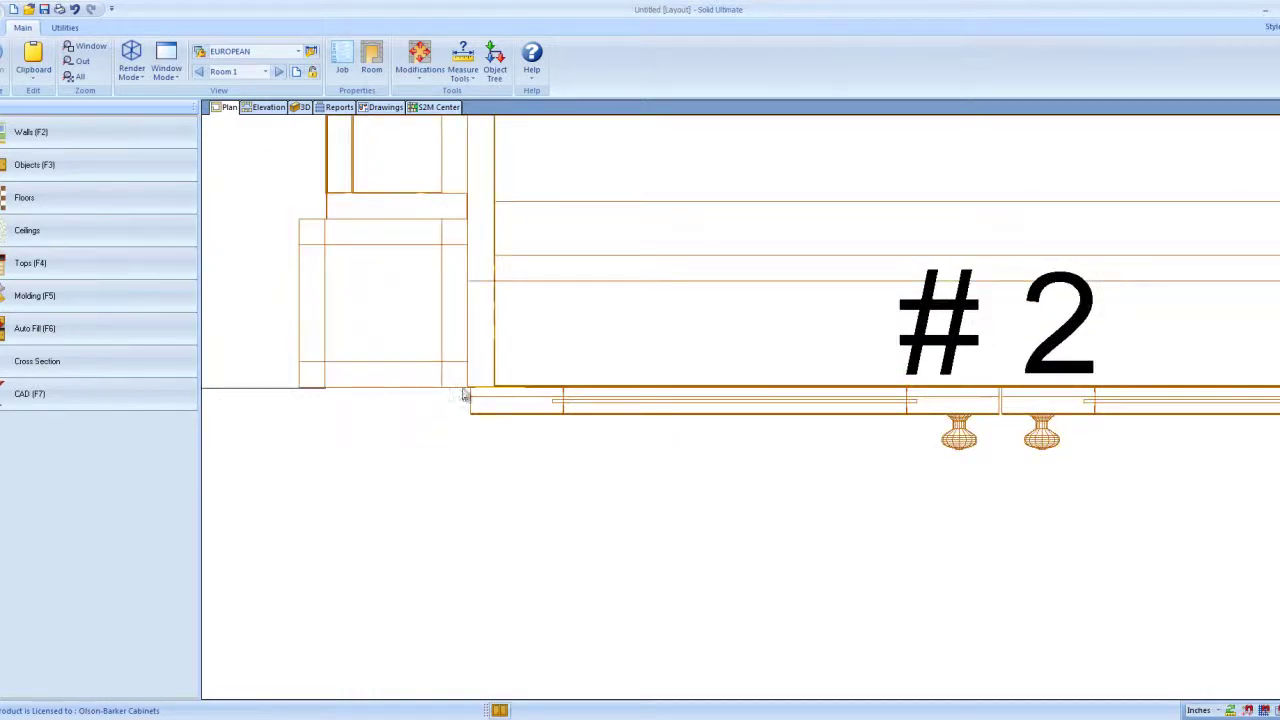
{"action": "left_click", "coordinate": [401, 315]}
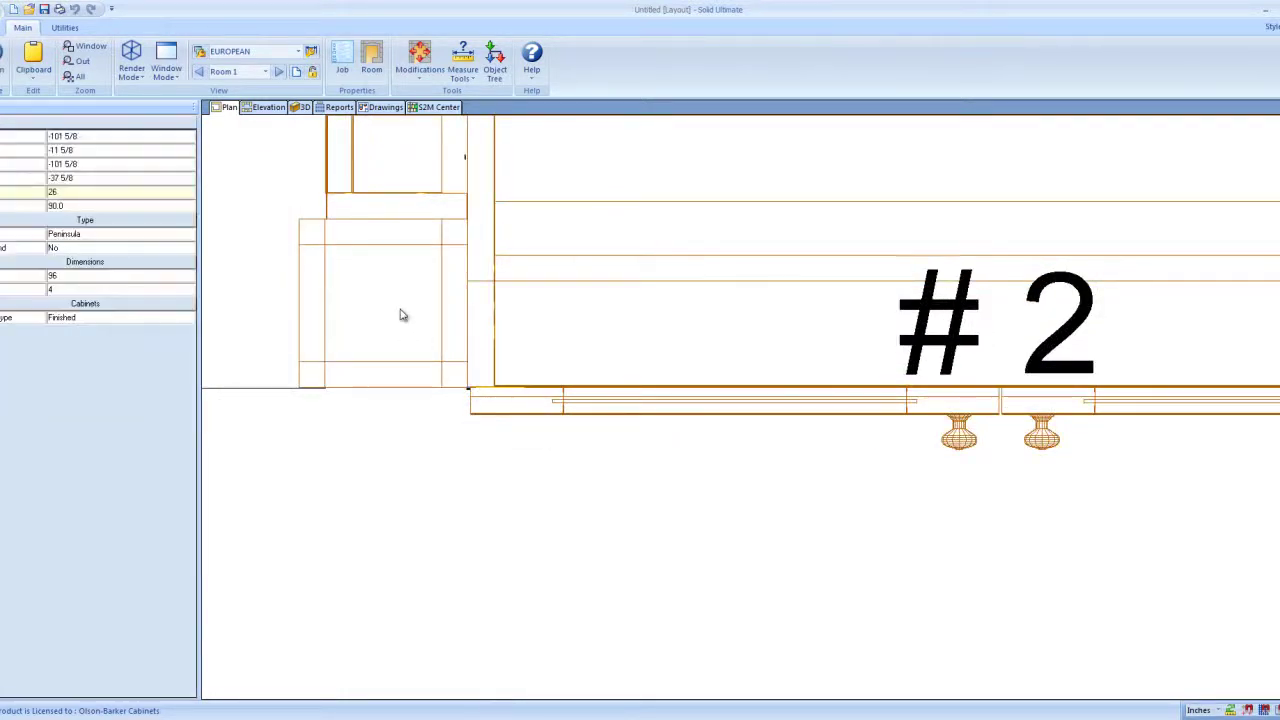
{"action": "scroll", "coordinate": [387, 285], "scroll_direction": "down", "scroll_amount": 3}
{"action": "left_click", "coordinate": [380, 213]}
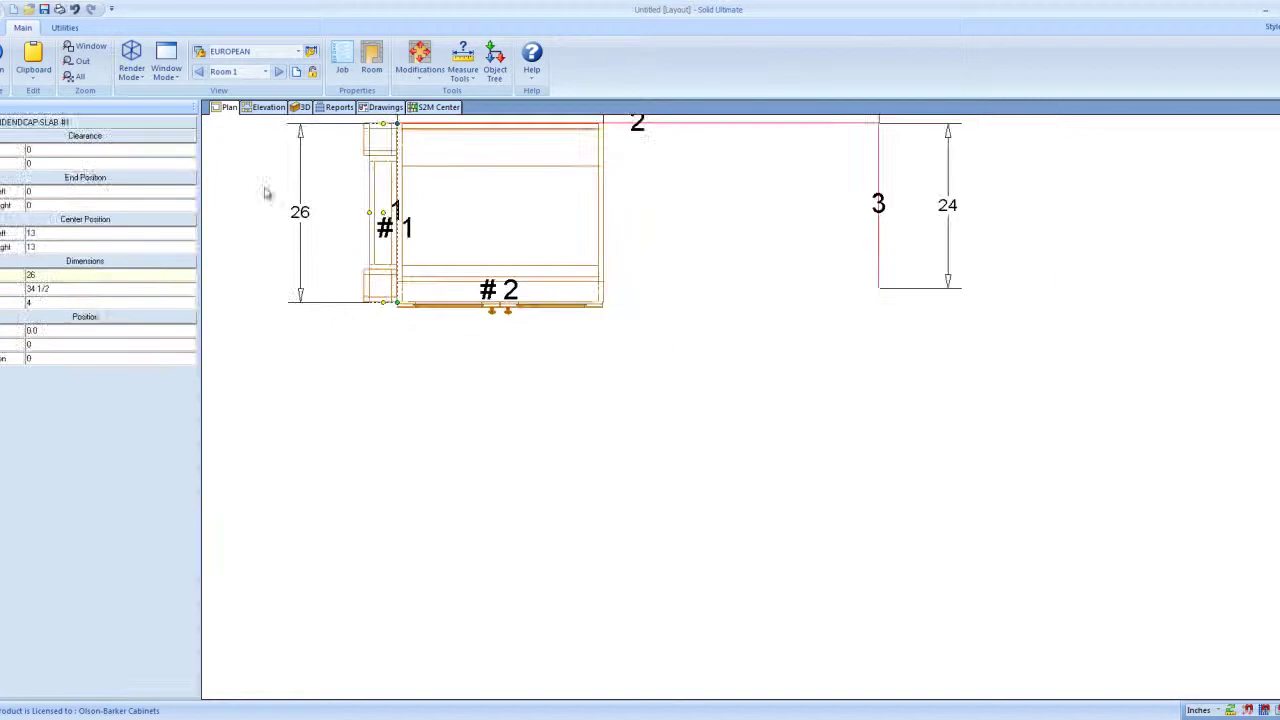
{"action": "left_click", "coordinate": [53, 274]}
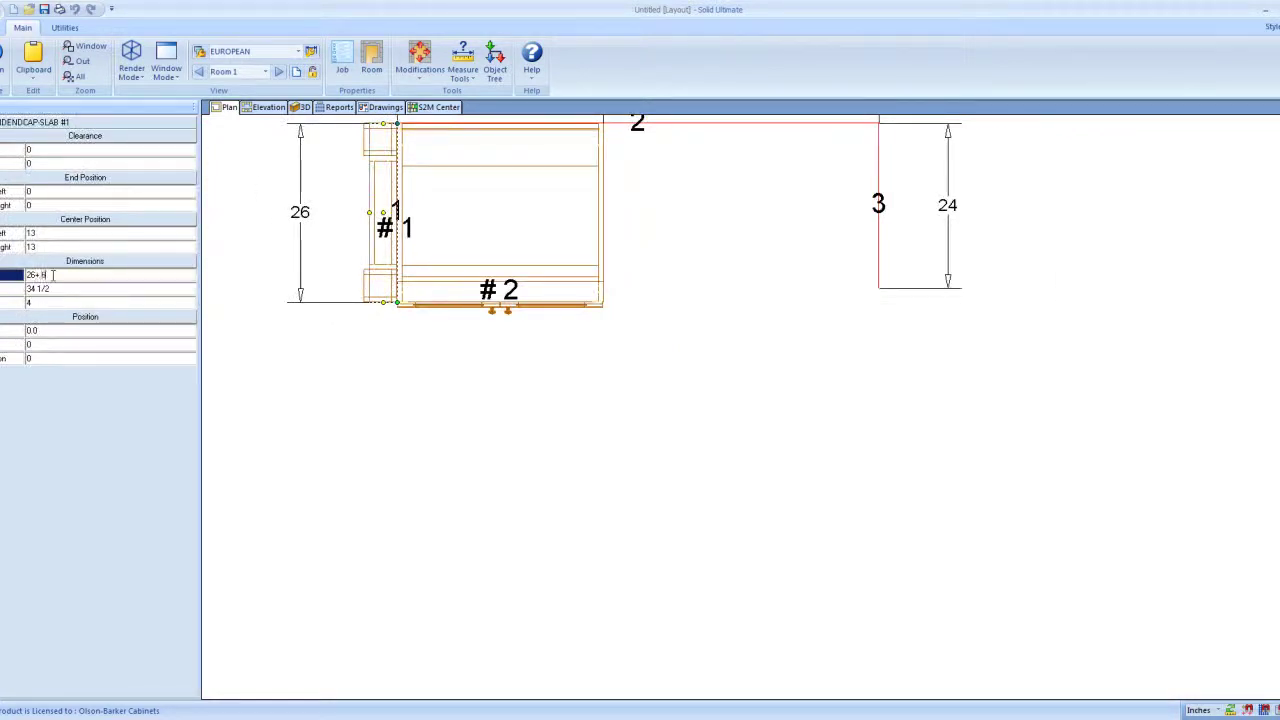
{"action": "type", "text": "5/8"}
{"action": "key", "text": "Return"}
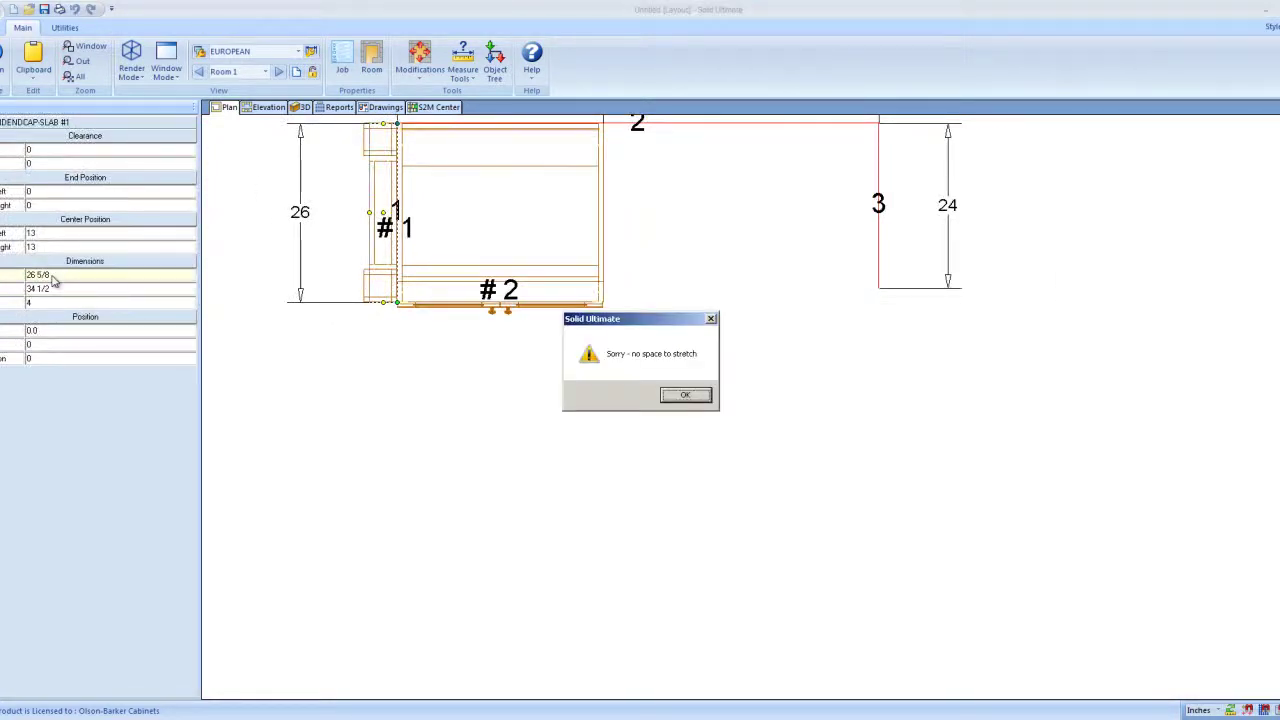
{"action": "left_click", "coordinate": [686, 397]}
Step: Try resizing the end cap from its front edge, first to about 27 inches and again to about 23 inches wide
{"action": "left_click_drag", "start_coordinate": [383, 311], "coordinate": [386, 318]}
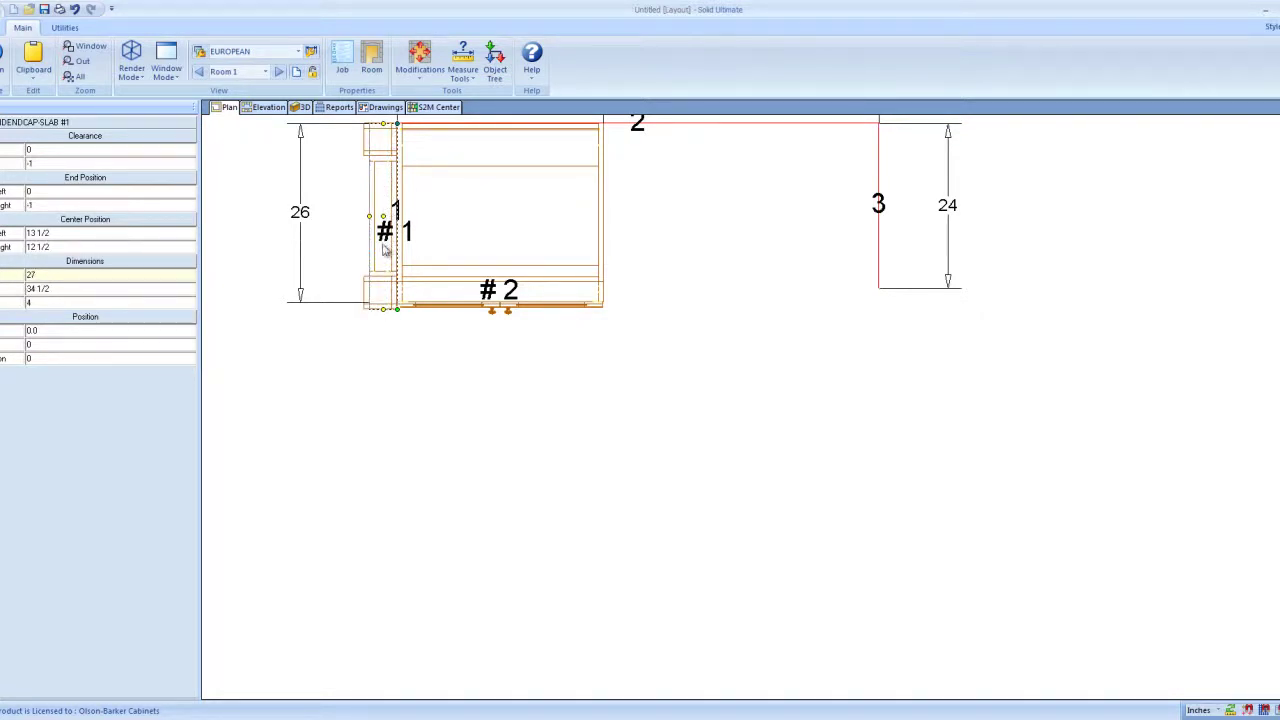
{"action": "left_click_drag", "start_coordinate": [382, 312], "coordinate": [382, 281]}
{"action": "scroll", "coordinate": [368, 293], "scroll_direction": "down", "scroll_amount": 3}
{"action": "scroll", "coordinate": [368, 293], "scroll_direction": "up", "scroll_amount": 5}
{"action": "scroll", "coordinate": [408, 257], "scroll_direction": "up", "scroll_amount": 5}
{"action": "mouse_move", "coordinate": [408, 257]}
{"action": "middle_mouse_down"}
{"action": "mouse_move", "coordinate": [334, 249]}
{"action": "mouse_move", "coordinate": [743, 292]}
{"action": "middle_mouse_up"}
{"action": "scroll", "coordinate": [806, 318], "scroll_direction": "down", "scroll_amount": 7}
{"action": "scroll", "coordinate": [828, 338], "scroll_direction": "up", "scroll_amount": 2}
{"action": "scroll", "coordinate": [828, 340], "scroll_direction": "down", "scroll_amount": 2}
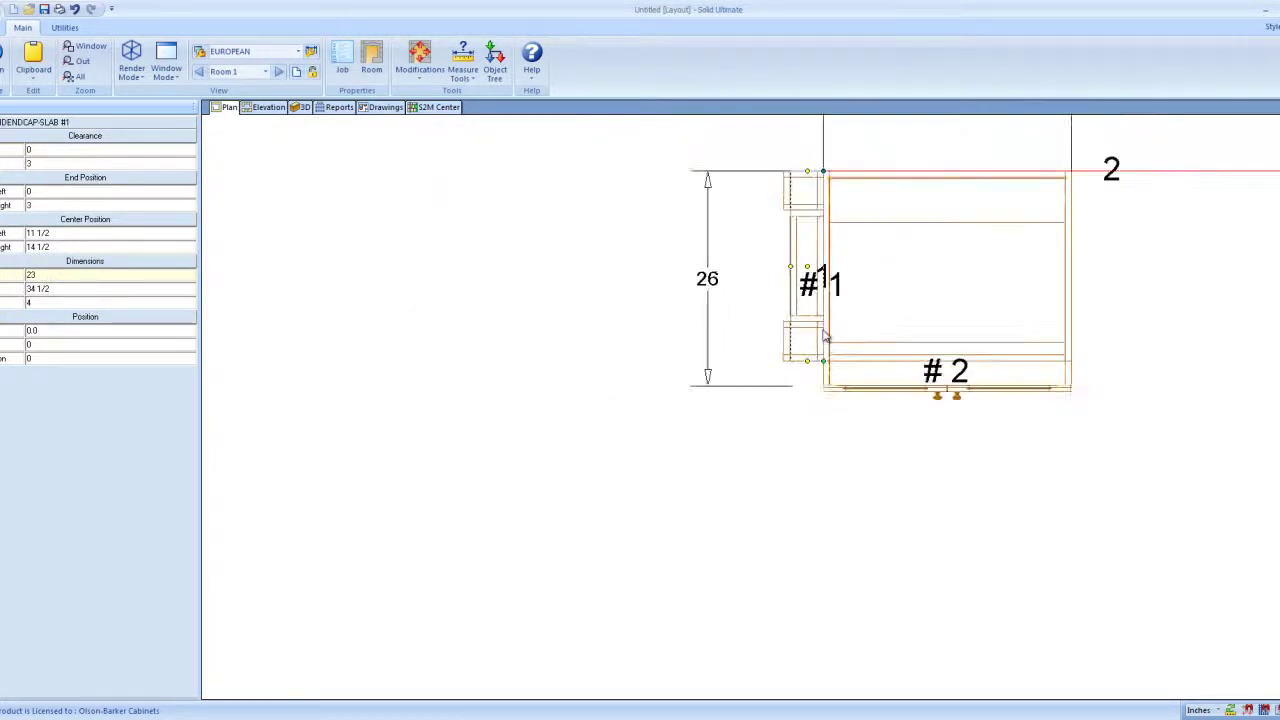
{"action": "scroll", "coordinate": [795, 335], "scroll_direction": "up", "scroll_amount": 1}
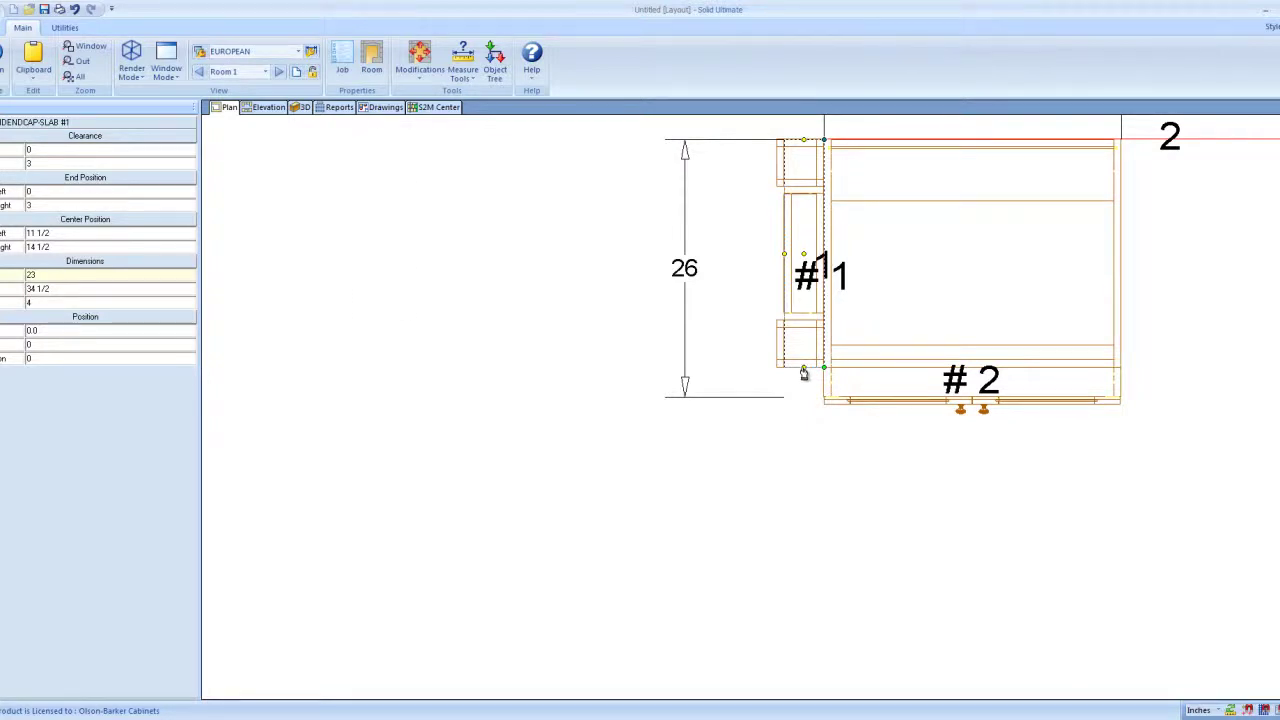
Step: Stretch the end cap's front edge beyond the end of the wall and set its width to 26.625 inches
{"action": "left_click_drag", "start_coordinate": [803, 372], "coordinate": [803, 440]}
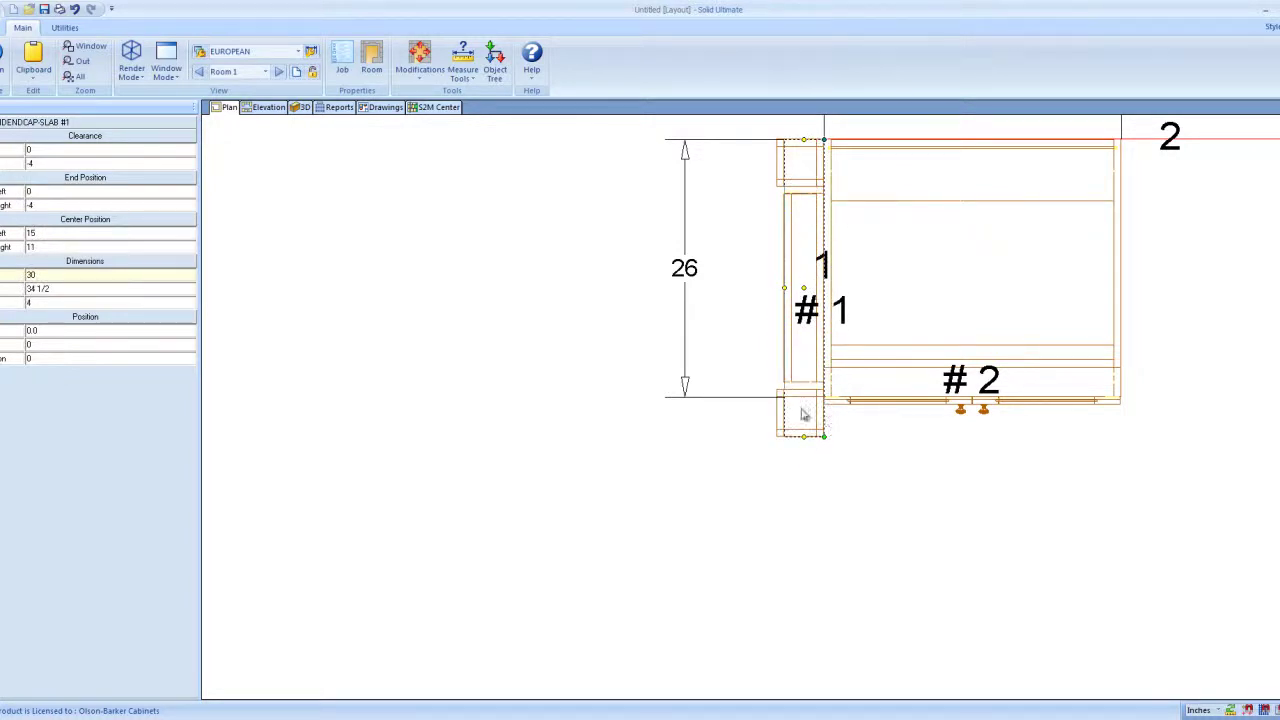
{"action": "left_click", "coordinate": [62, 275]}
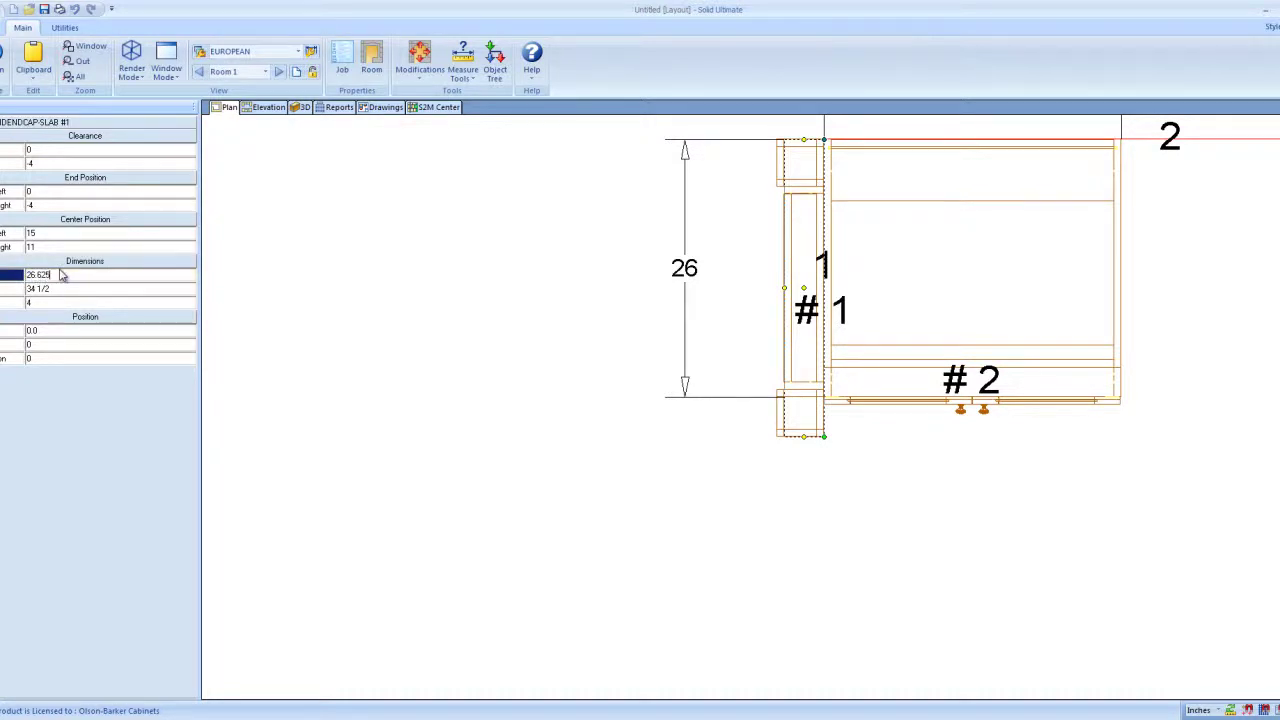
{"action": "key", "text": "Return"}
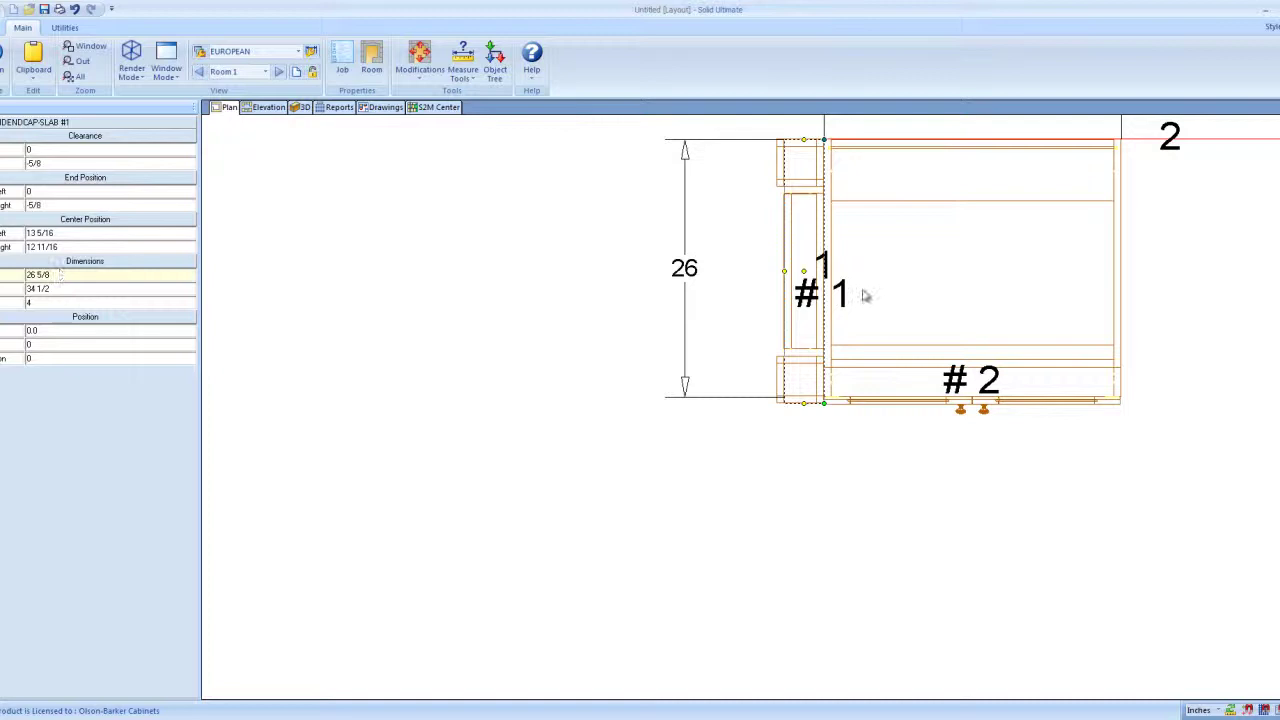
Step: Set the end cap's width to 26 3/4 inches and check its front corner against the base cabinet doors
{"action": "scroll", "coordinate": [866, 296], "scroll_direction": "up", "scroll_amount": 2}
{"action": "scroll", "coordinate": [829, 326], "scroll_direction": "down", "scroll_amount": 2}
{"action": "left_click", "coordinate": [70, 277]}
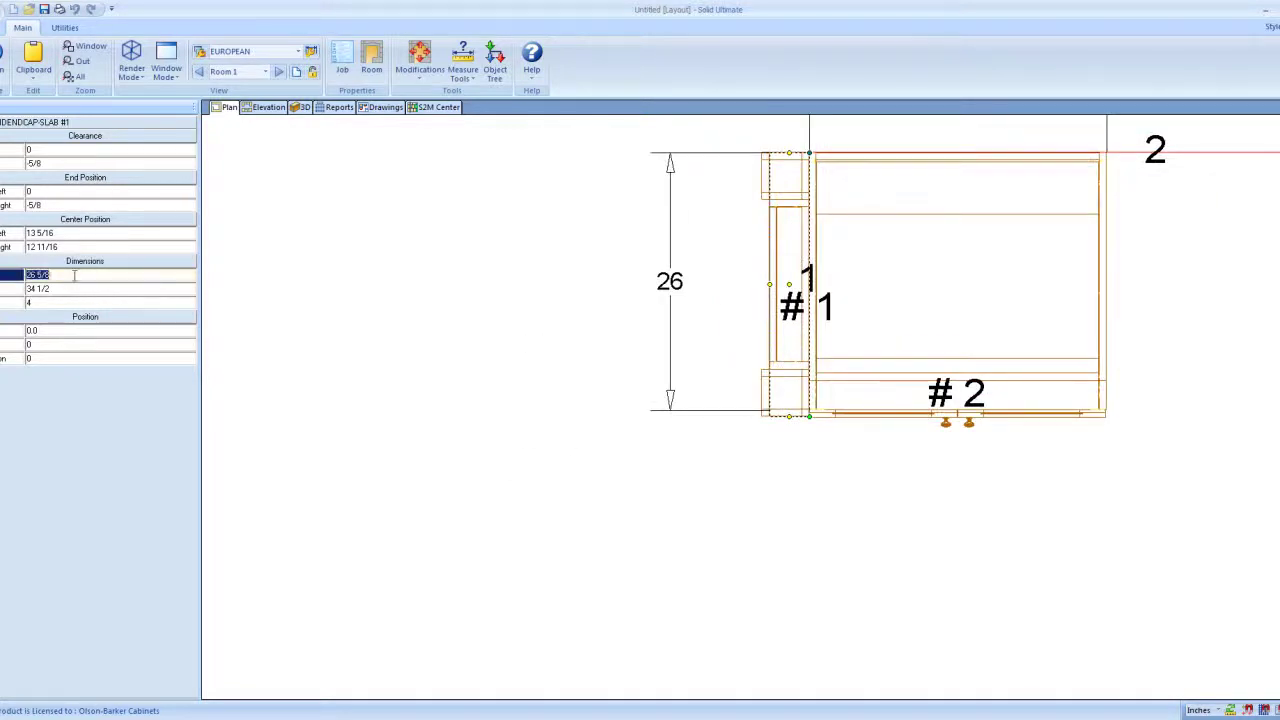
{"action": "key", "text": "Return"}
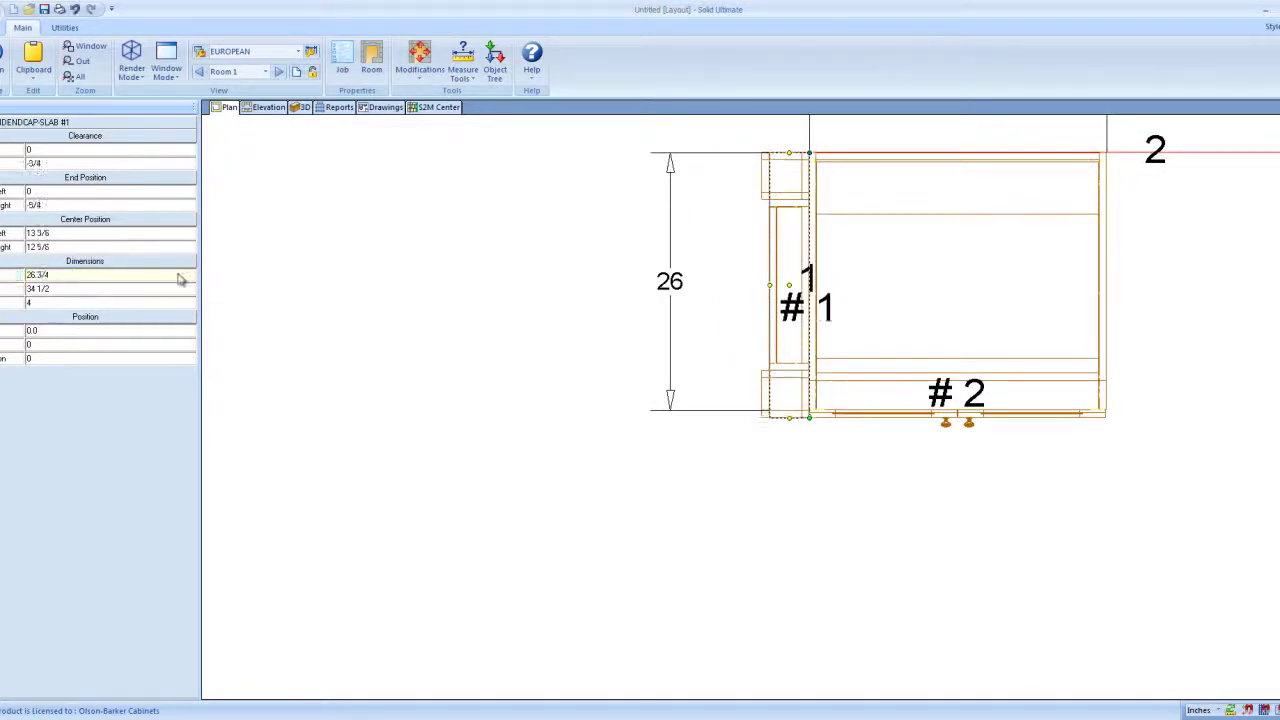
{"action": "scroll", "coordinate": [812, 414], "scroll_direction": "up", "scroll_amount": 5}
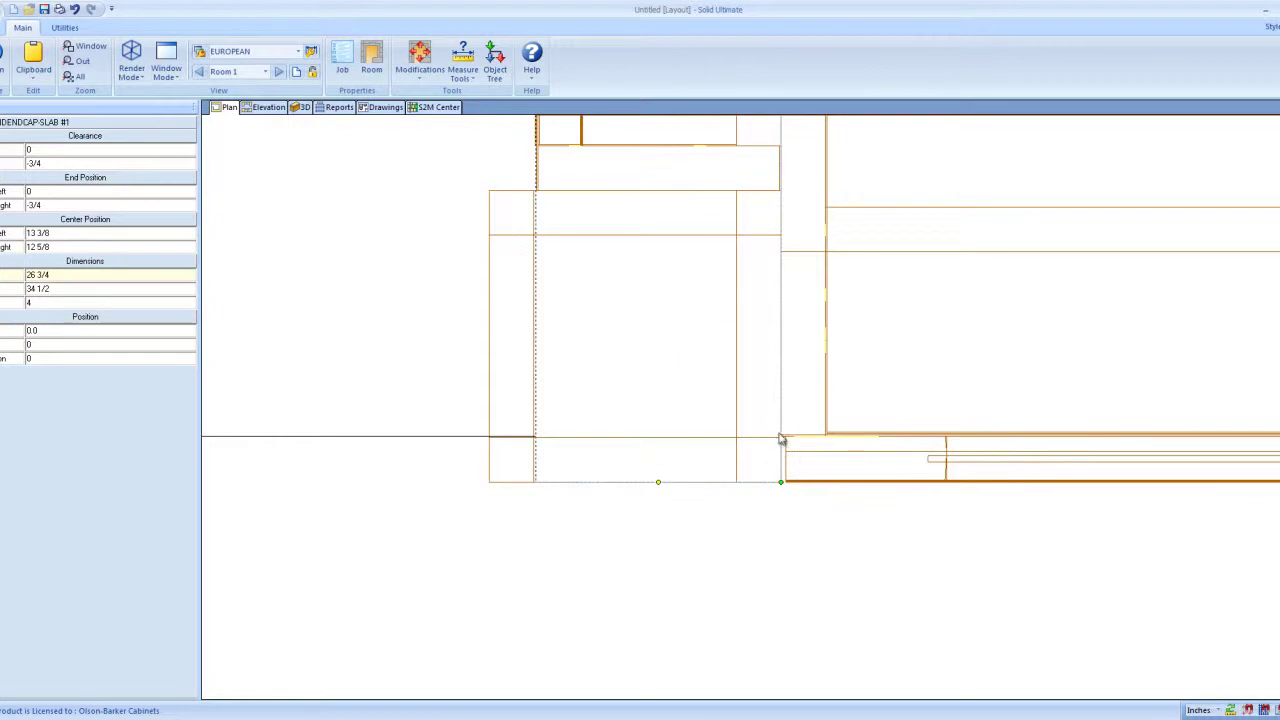
{"action": "scroll", "coordinate": [857, 428], "scroll_direction": "down", "scroll_amount": 5}
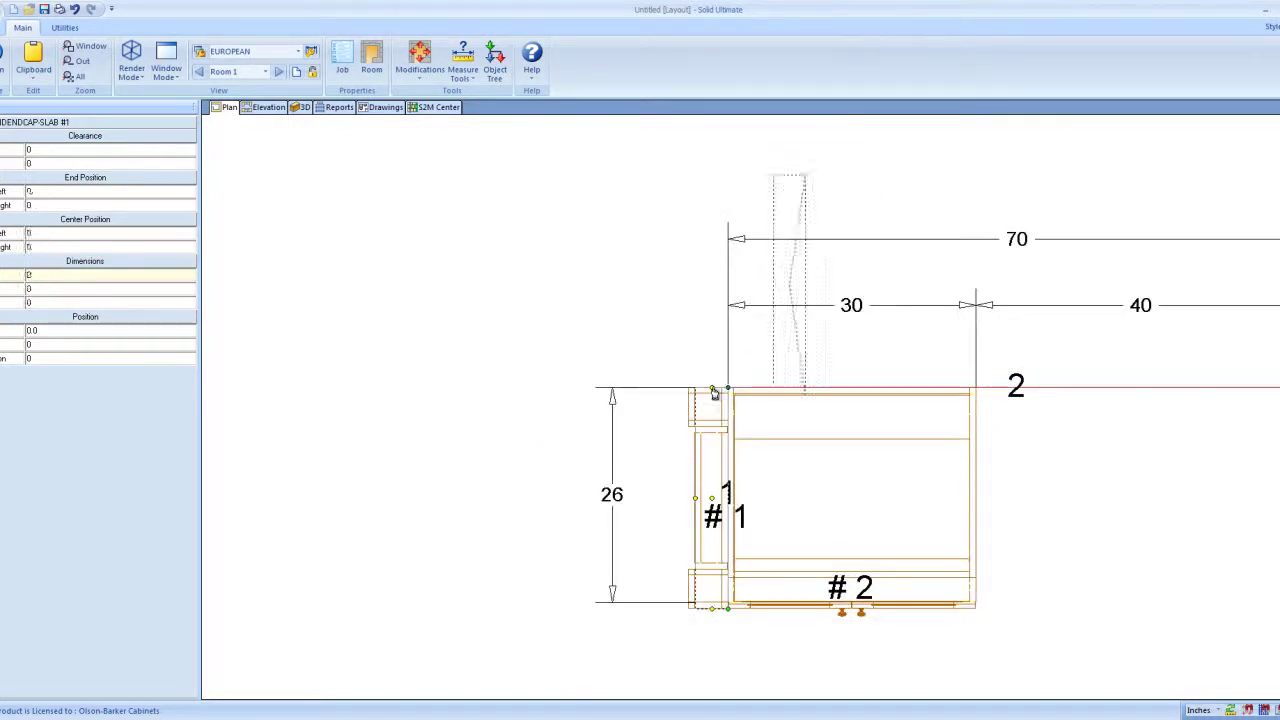
Step: Stretch the end cap's rear edge about 7 inches behind the back wall line and set its width to 27 1/2 inches
{"action": "left_click_drag", "start_coordinate": [711, 389], "coordinate": [711, 330]}
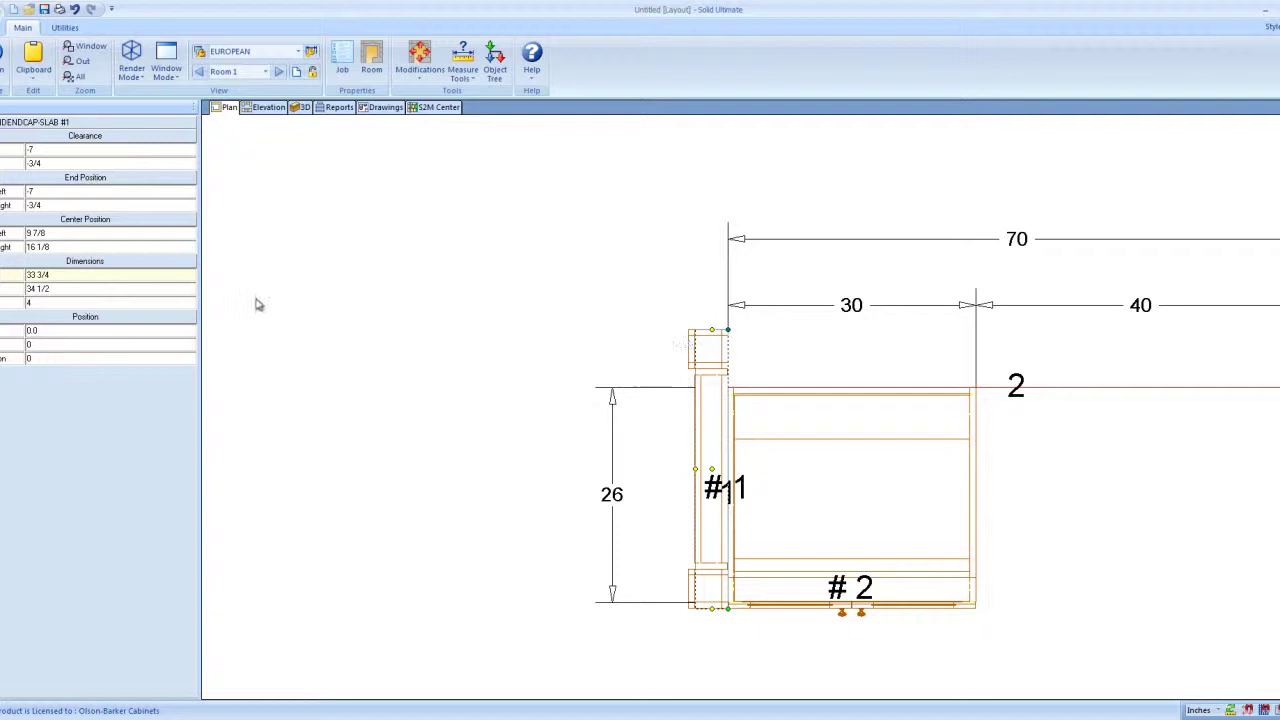
{"action": "left_click", "coordinate": [46, 278]}
{"action": "type", "text": "26"}
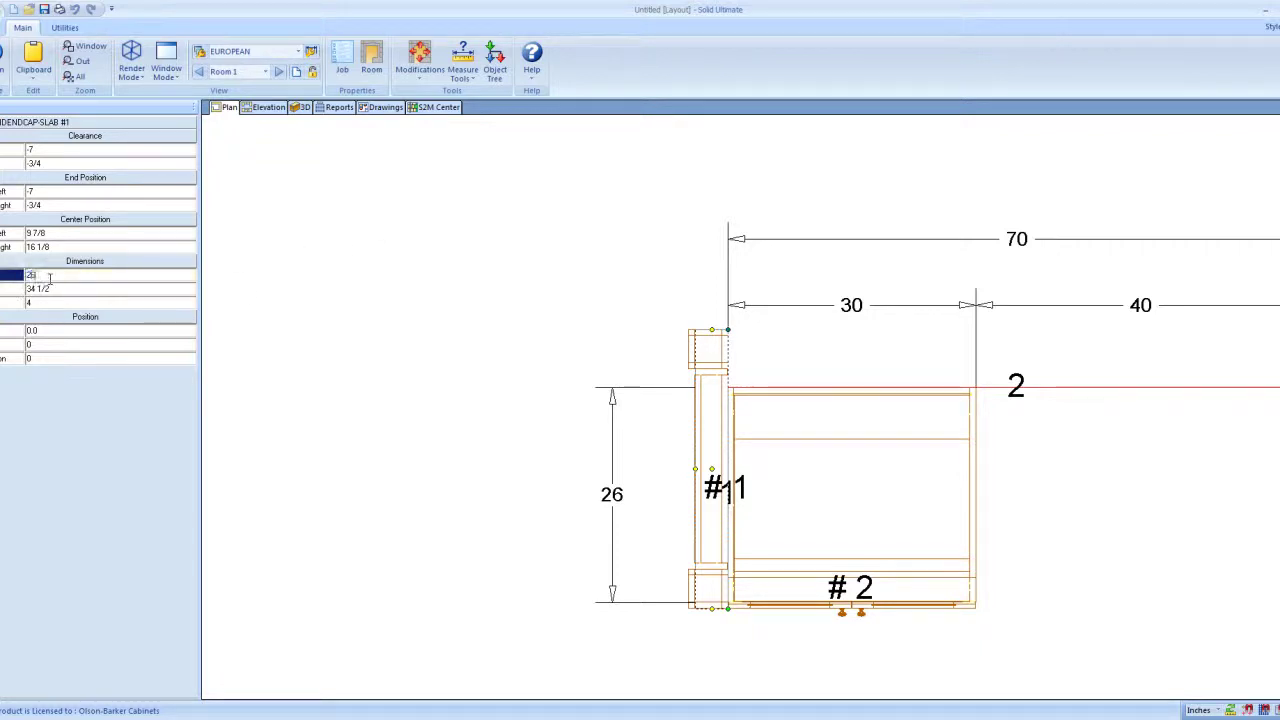
{"action": "type", "text": " 7/8+5/8"}
{"action": "key", "text": "Return"}
{"action": "left_click", "coordinate": [607, 385]}
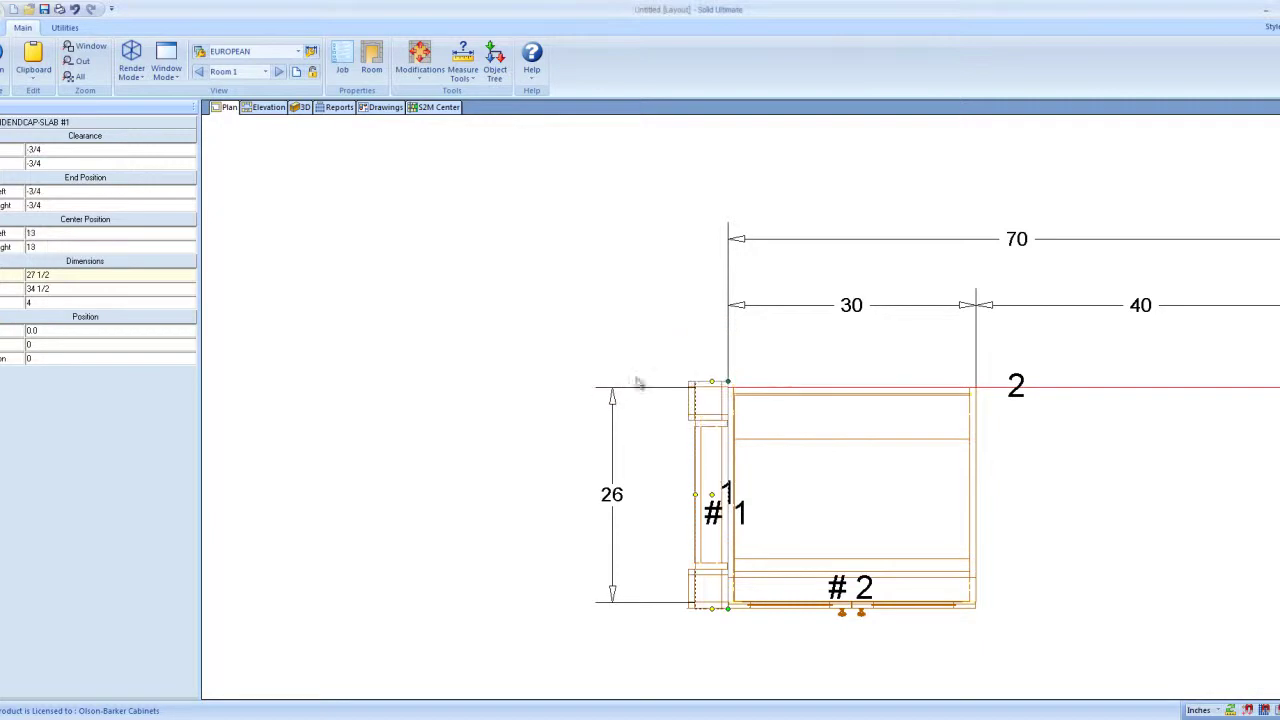
{"action": "scroll", "coordinate": [703, 383], "scroll_direction": "up", "scroll_amount": 3}
{"action": "scroll", "coordinate": [703, 383], "scroll_direction": "down", "scroll_amount": 4}
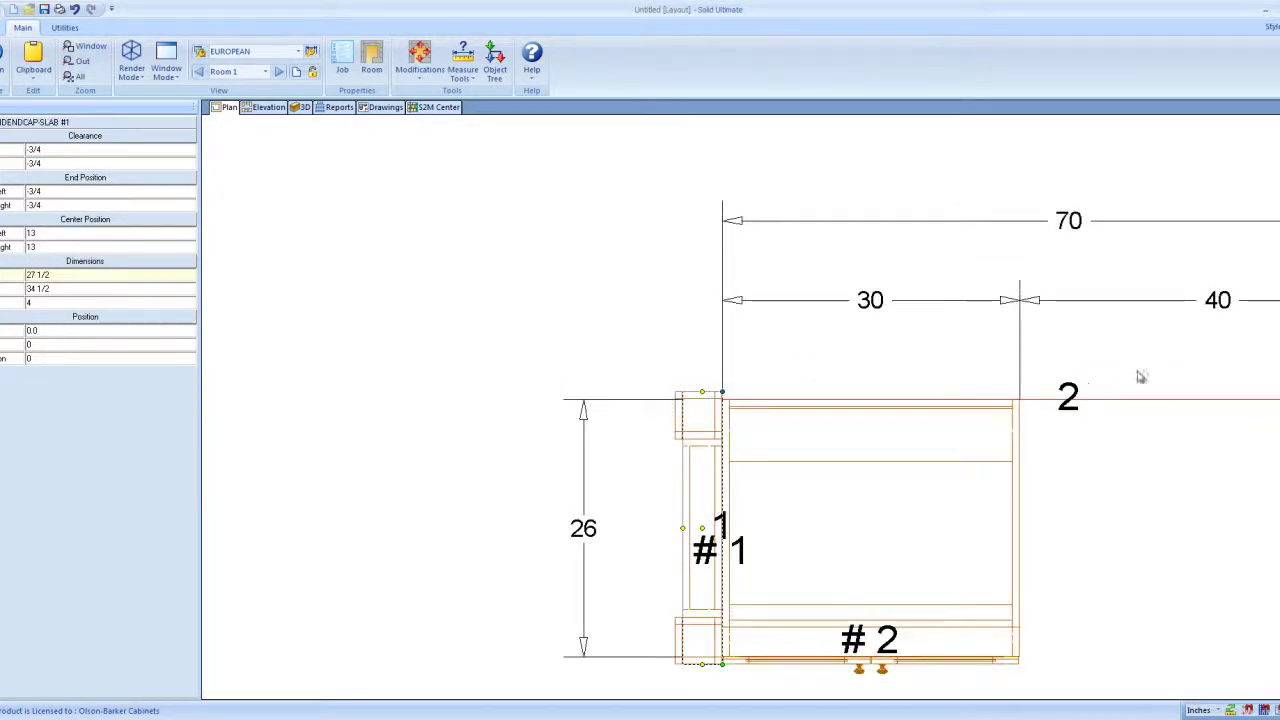
Step: Copy the two-door base cabinet to the right end of the back wall and set the copy's right clearance to 0
{"action": "right_click", "coordinate": [503, 485]}
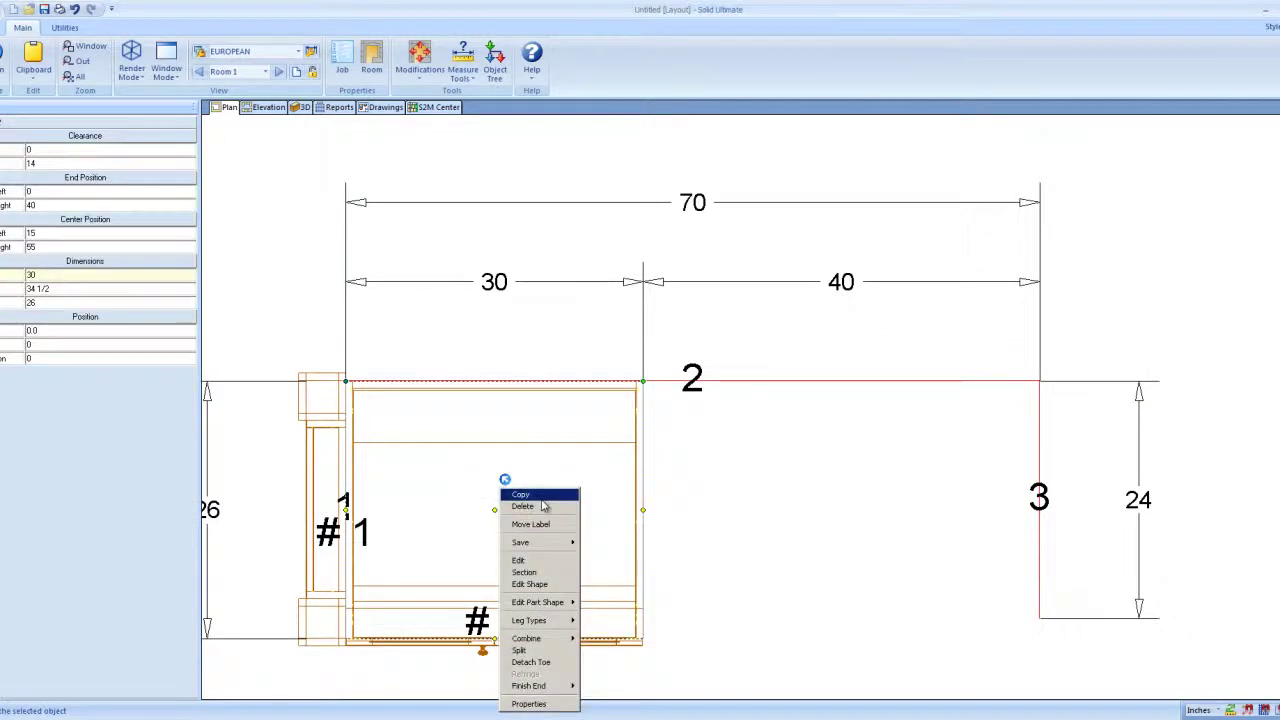
{"action": "left_click", "coordinate": [540, 494]}
{"action": "left_click", "coordinate": [903, 518]}
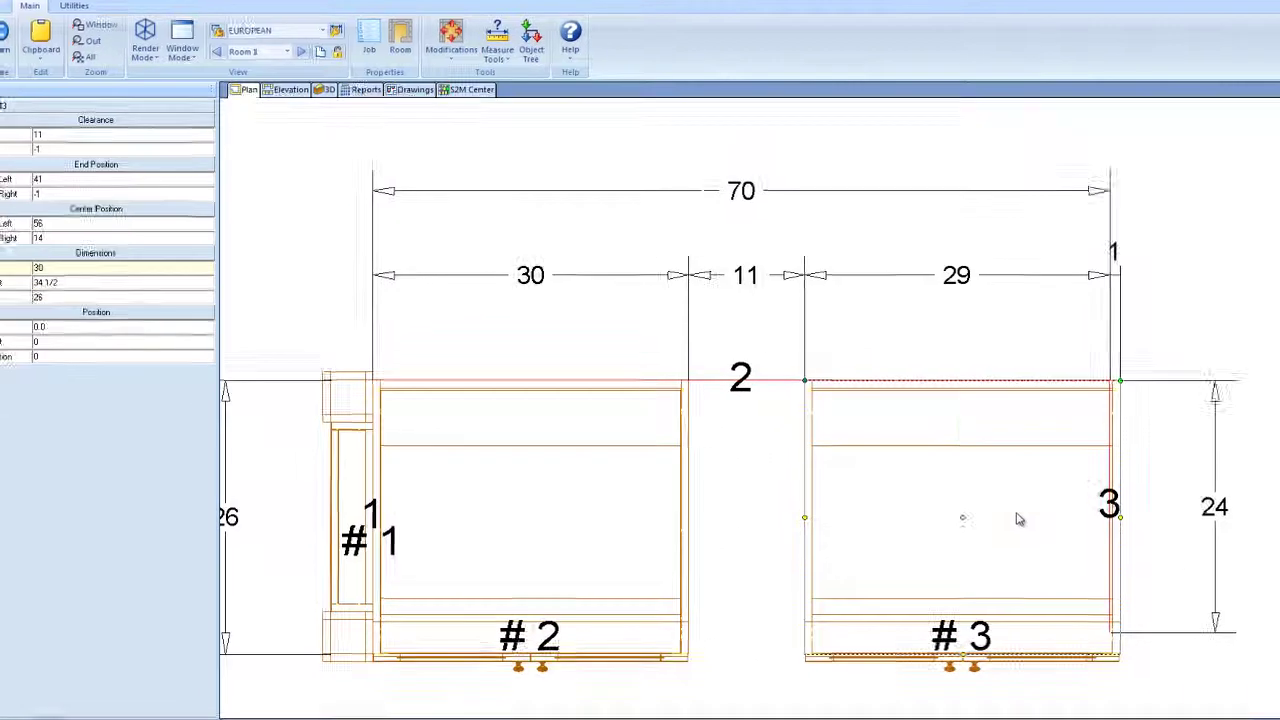
{"action": "left_click", "coordinate": [69, 163]}
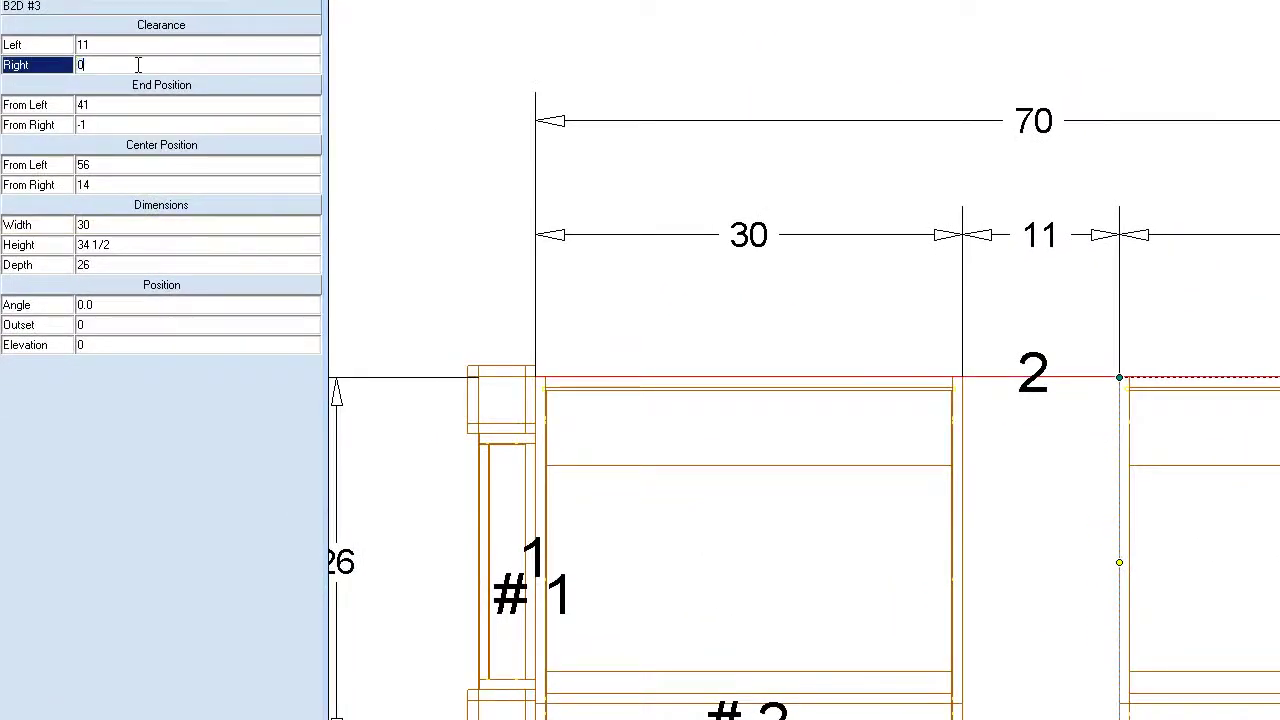
{"action": "type", "text": "0"}
{"action": "key", "text": "Return"}
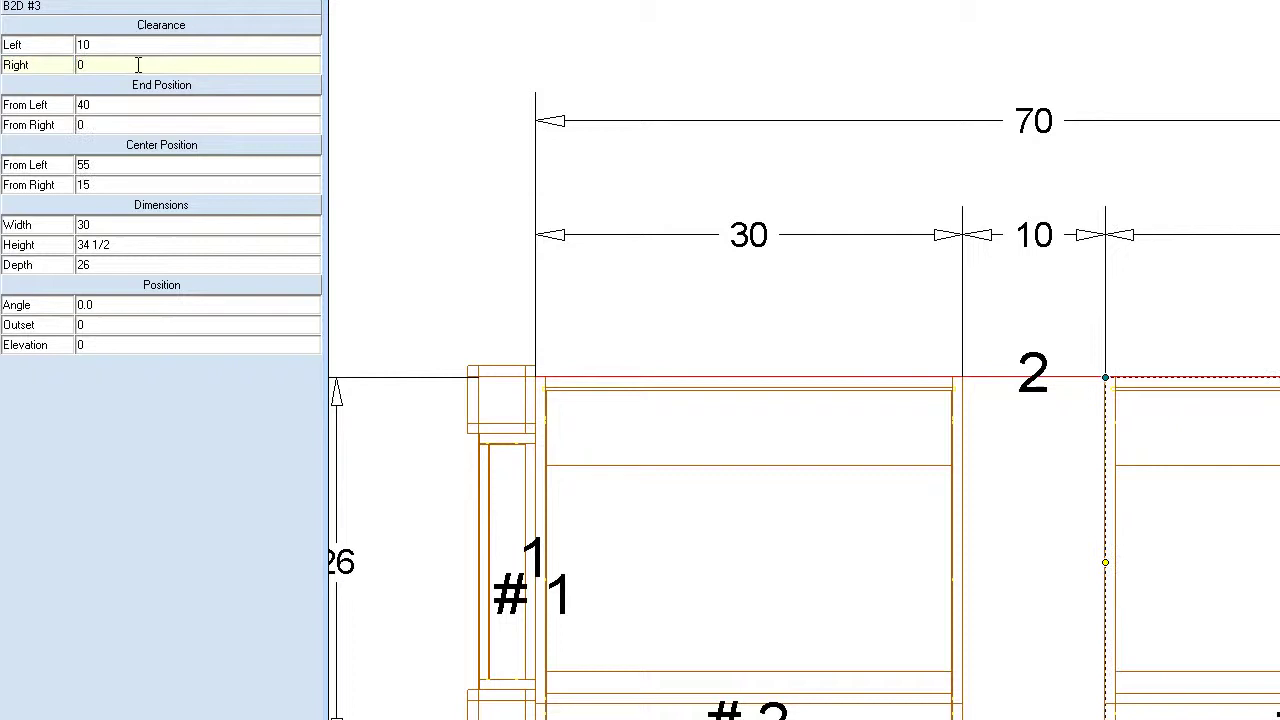
Step: Widen the original base cabinet by 5 inches to 35 and stretch the copied cabinet's width to 35 inches so they meet
{"action": "left_click", "coordinate": [643, 466]}
{"action": "left_click", "coordinate": [143, 226]}
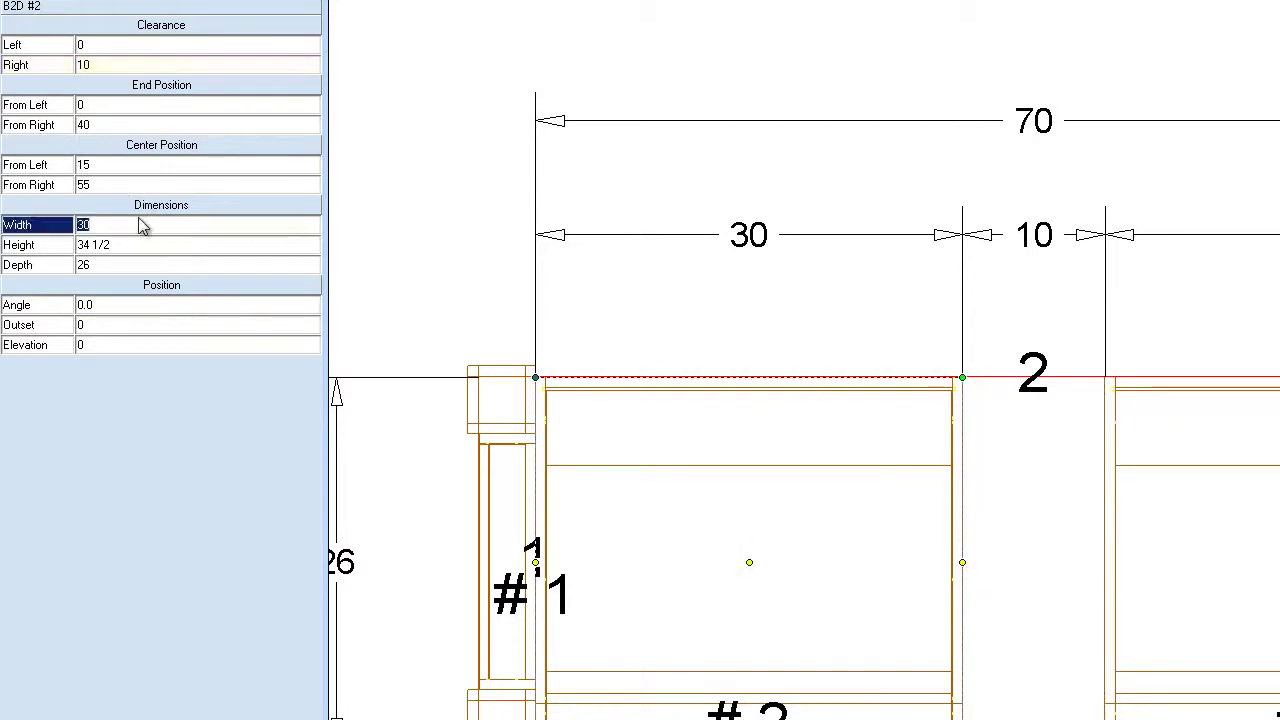
{"action": "type", "text": "+5"}
{"action": "key", "text": "Return"}
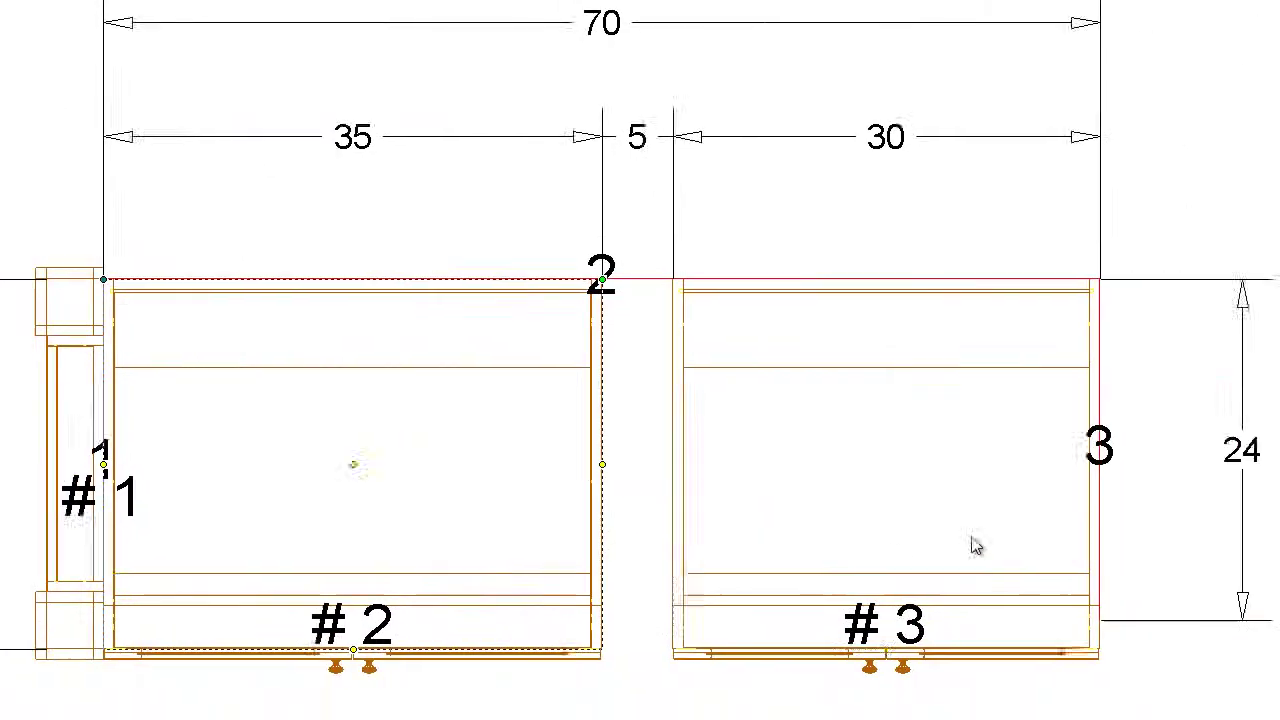
{"action": "left_click_drag", "start_coordinate": [468, 425], "coordinate": [398, 425]}
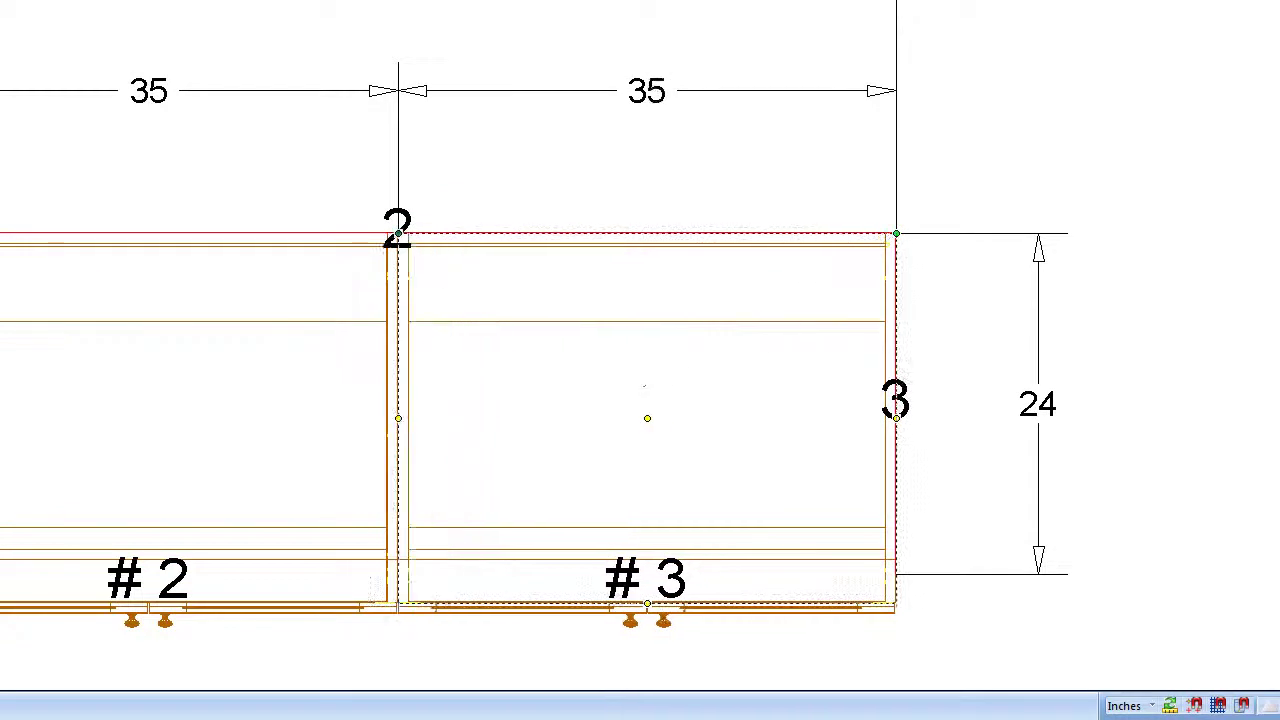
Step: Place a matching island end cap on the right side wall and set its right clearance to 0
{"action": "left_click", "coordinate": [892, 431]}
{"action": "key", "text": "Escape"}
{"action": "left_click", "coordinate": [921, 420]}
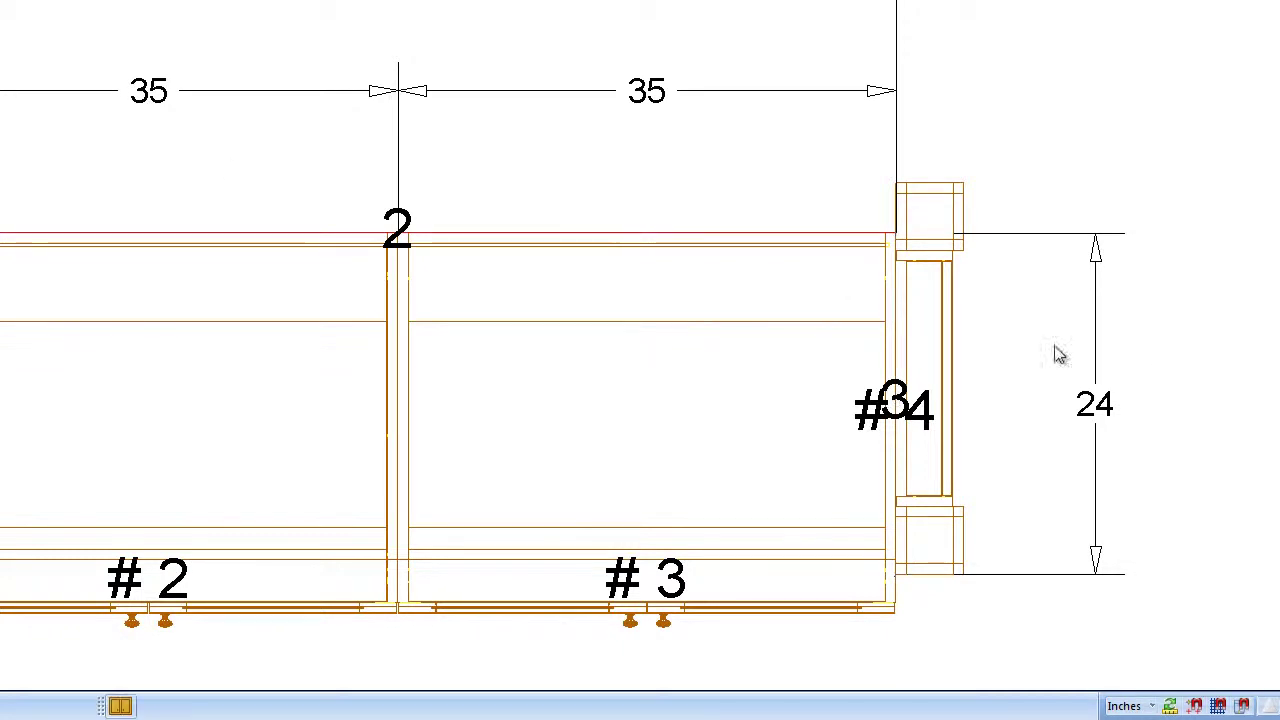
{"action": "left_click", "coordinate": [934, 491]}
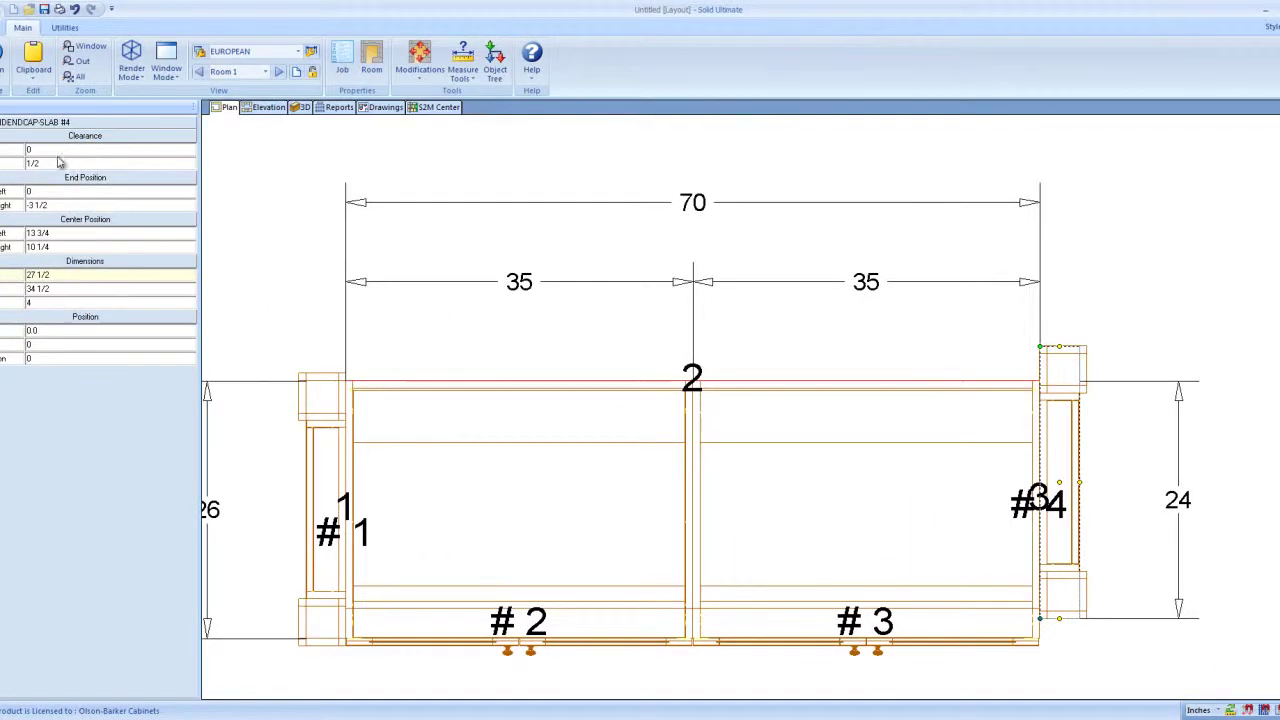
{"action": "left_click", "coordinate": [60, 164]}
{"action": "key", "text": "Return"}
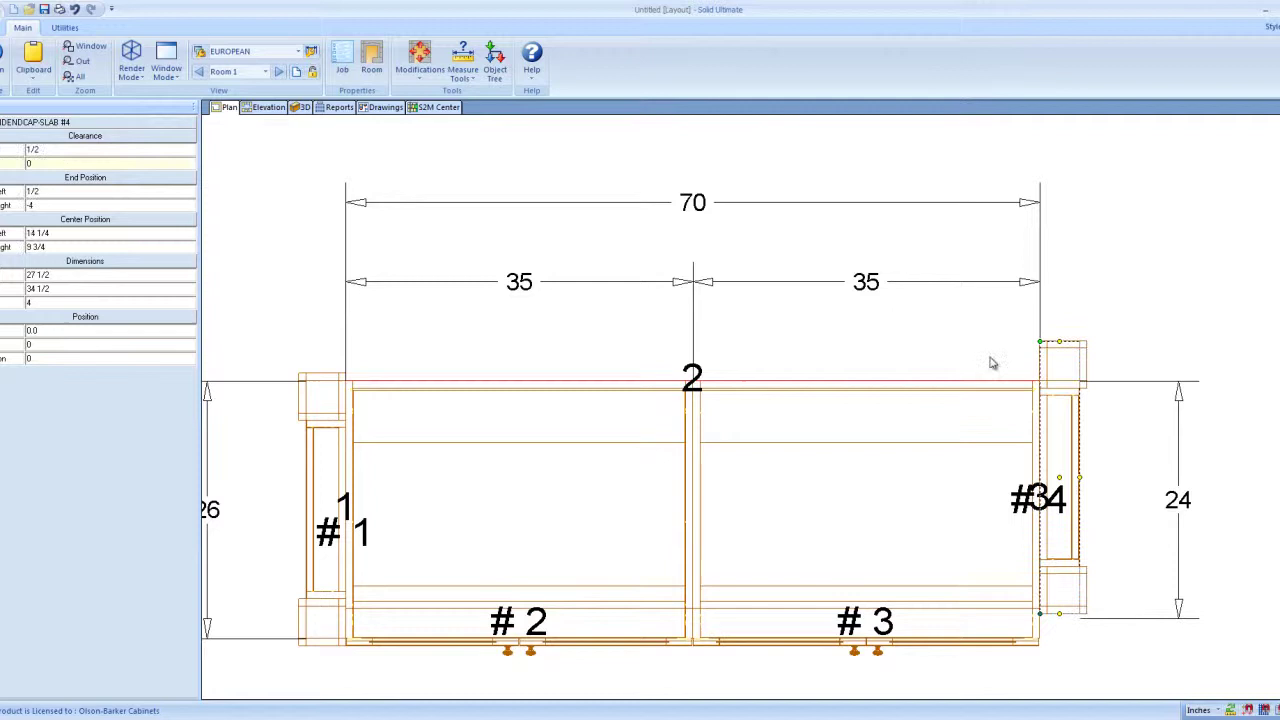
Step: Set the length of the island's right side peninsula wall to 26 inches
{"action": "left_click", "coordinate": [1040, 432]}
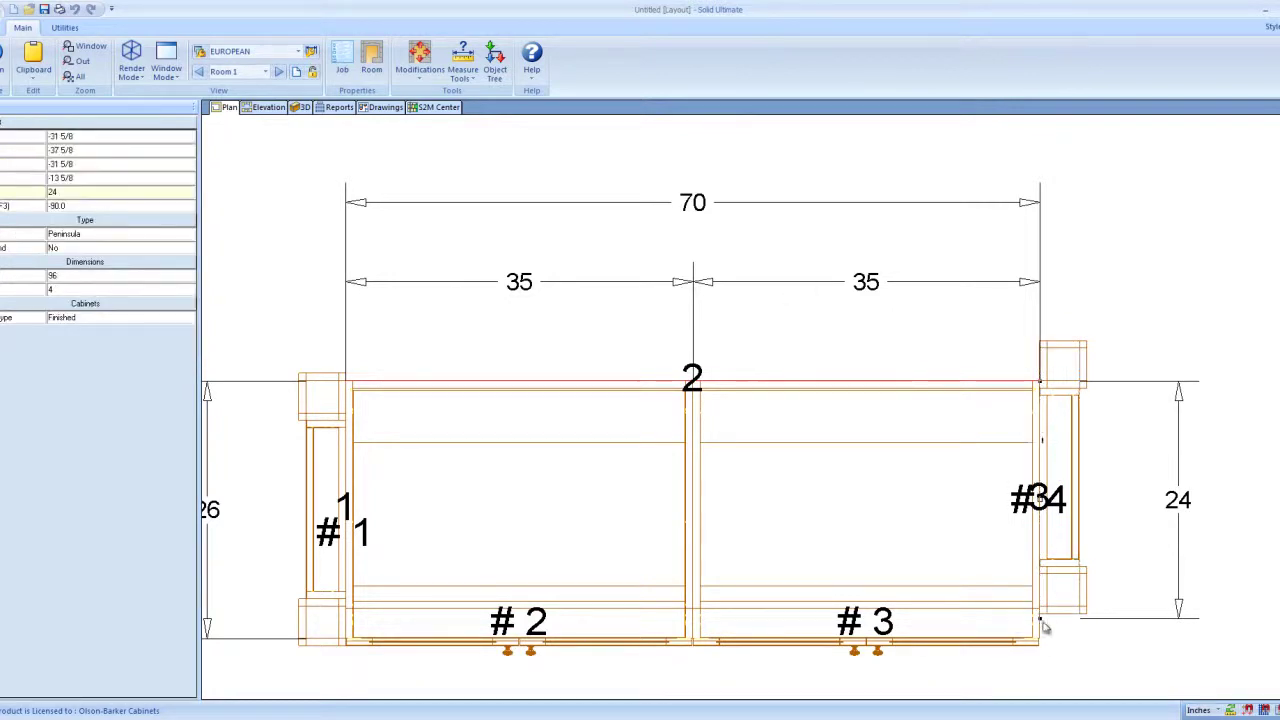
{"action": "scroll", "coordinate": [1043, 627], "scroll_direction": "up", "scroll_amount": 2}
{"action": "scroll", "coordinate": [1043, 627], "scroll_direction": "down", "scroll_amount": 1}
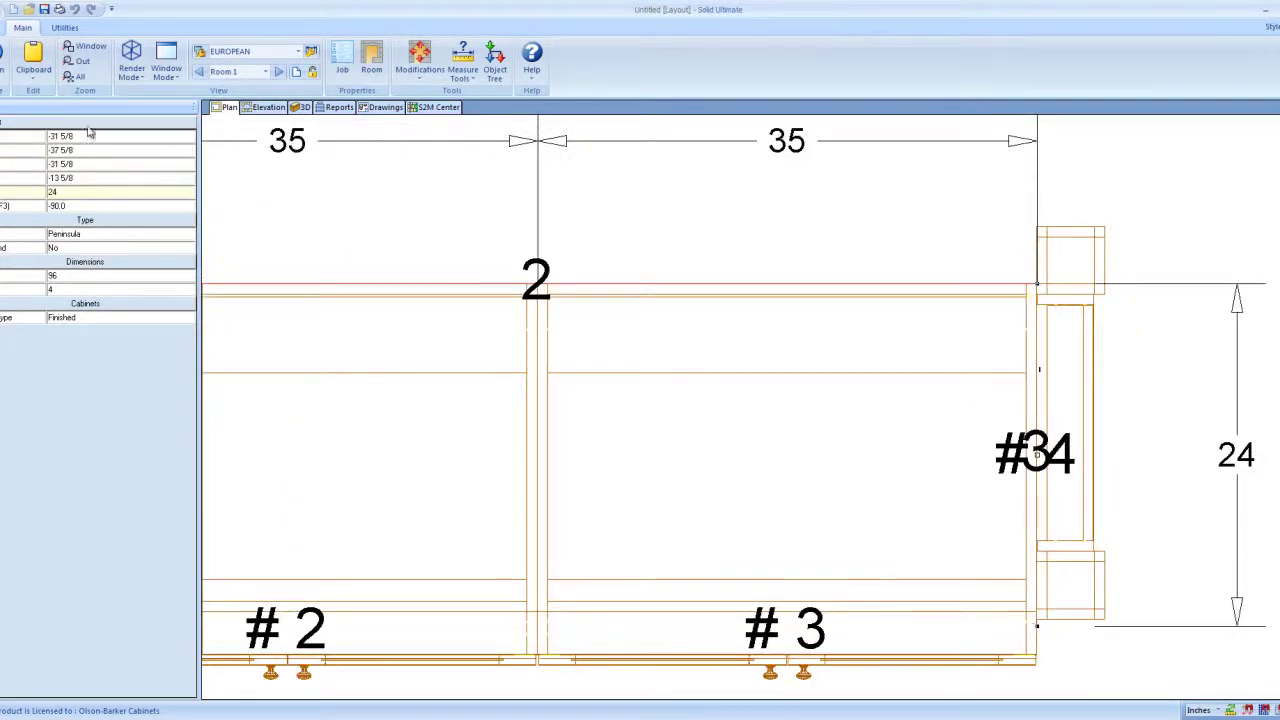
{"action": "left_click", "coordinate": [57, 193]}
{"action": "type", "text": "26"}
{"action": "key", "text": "Return"}
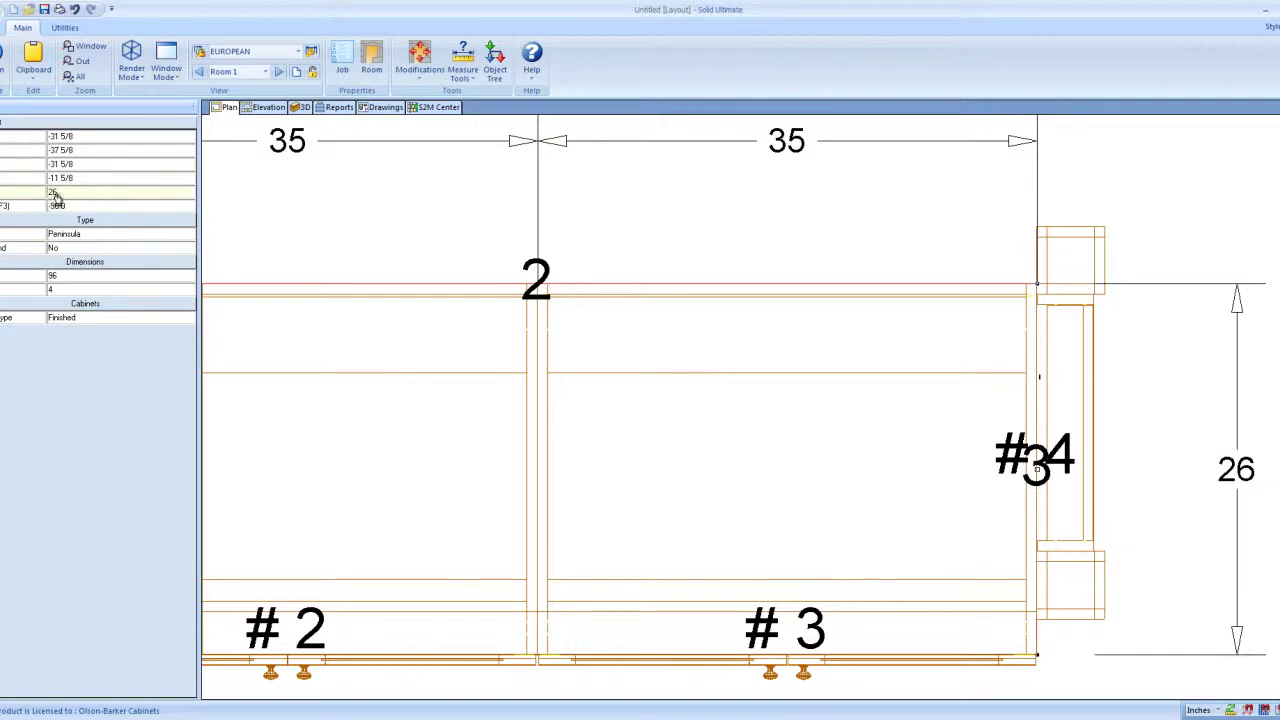
Step: Set the left clearance of the end cap on the right side wall to 0
{"action": "left_click", "coordinate": [1073, 360]}
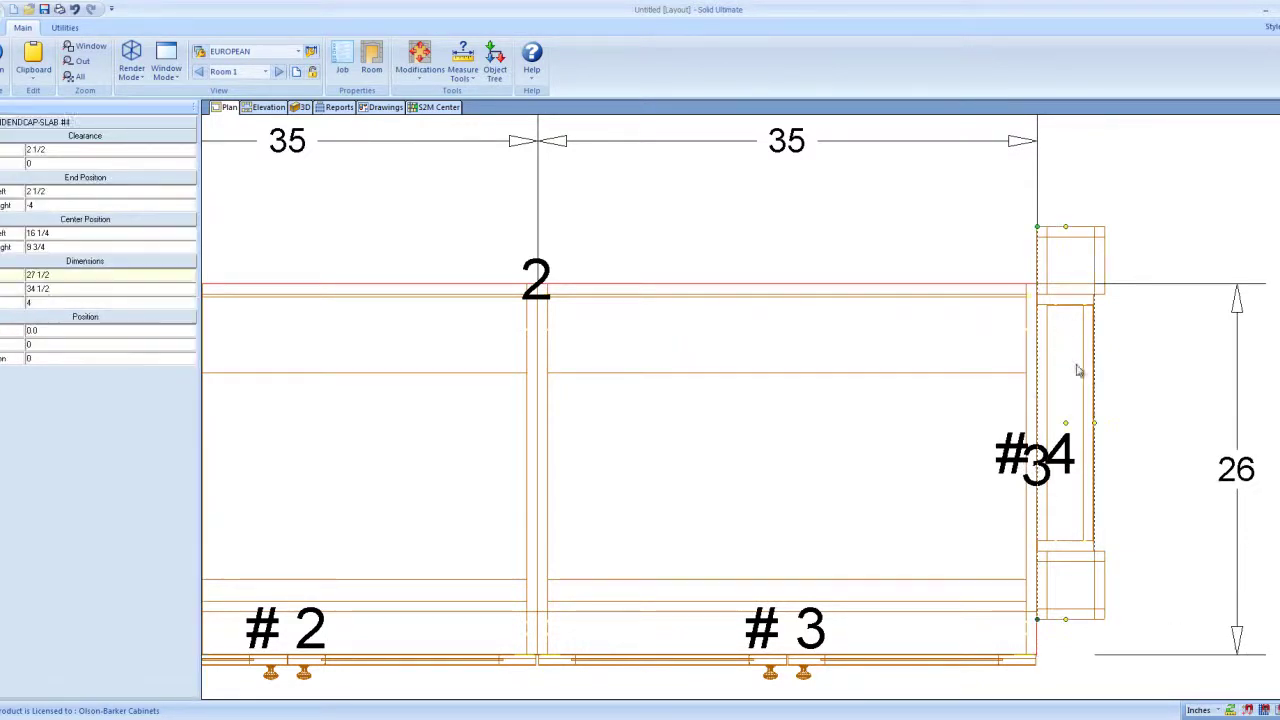
{"action": "left_click", "coordinate": [30, 149]}
{"action": "type", "text": "0"}
{"action": "key", "text": "Return"}
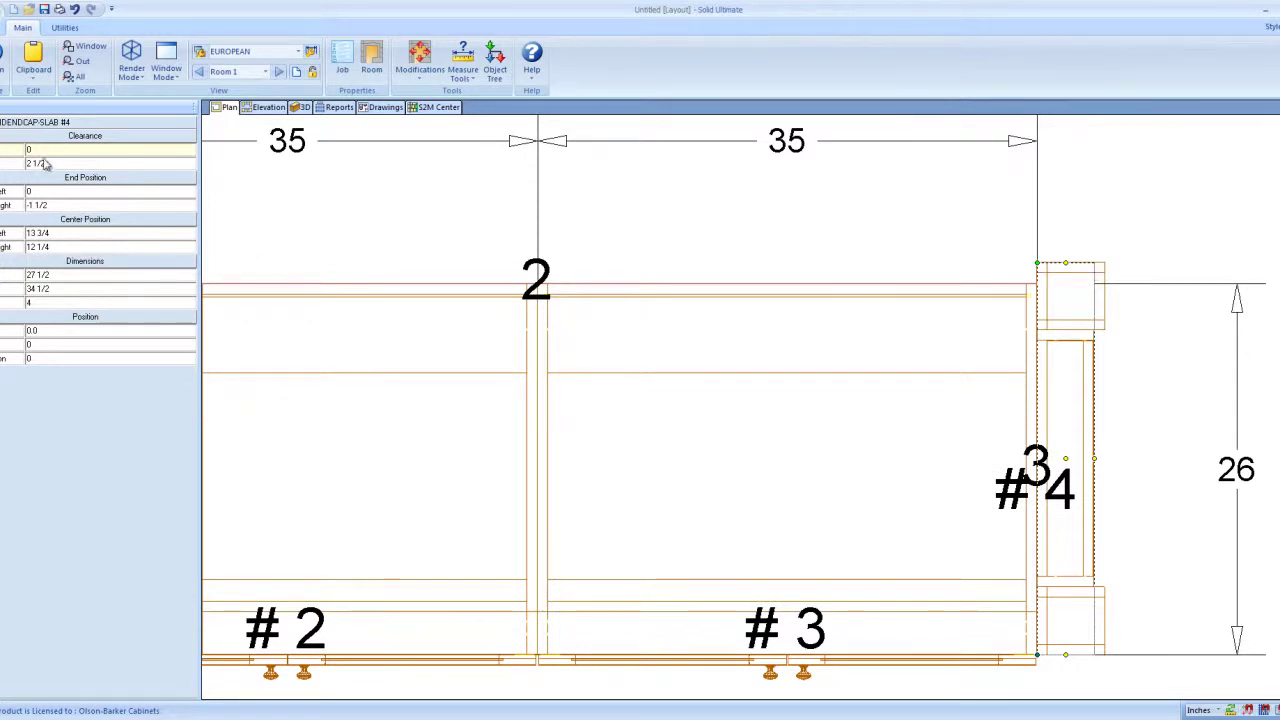
Step: Try a right clearance of 3/4 and of -3/4 on the right-hand end cap
{"action": "left_click", "coordinate": [45, 149]}
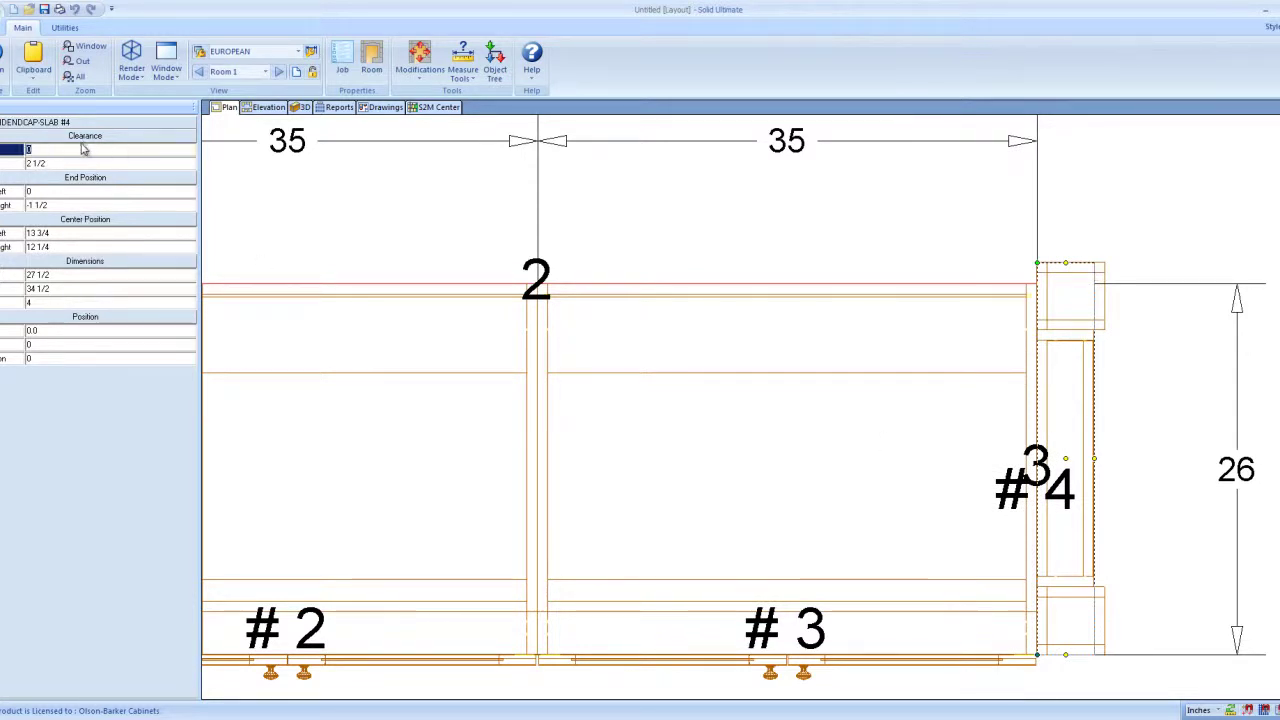
{"action": "left_click", "coordinate": [48, 162]}
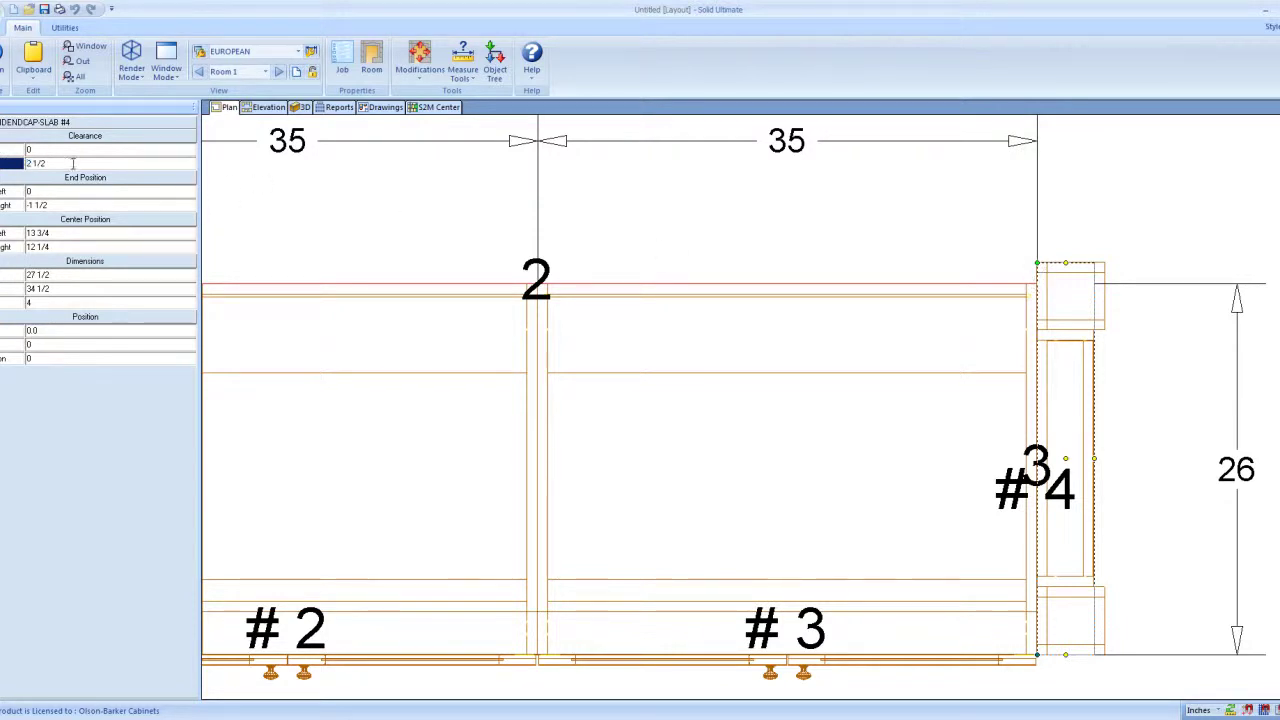
{"action": "left_click_drag", "start_coordinate": [73, 163], "coordinate": [13, 168]}
{"action": "type", "text": "3/4"}
{"action": "key", "text": "Return"}
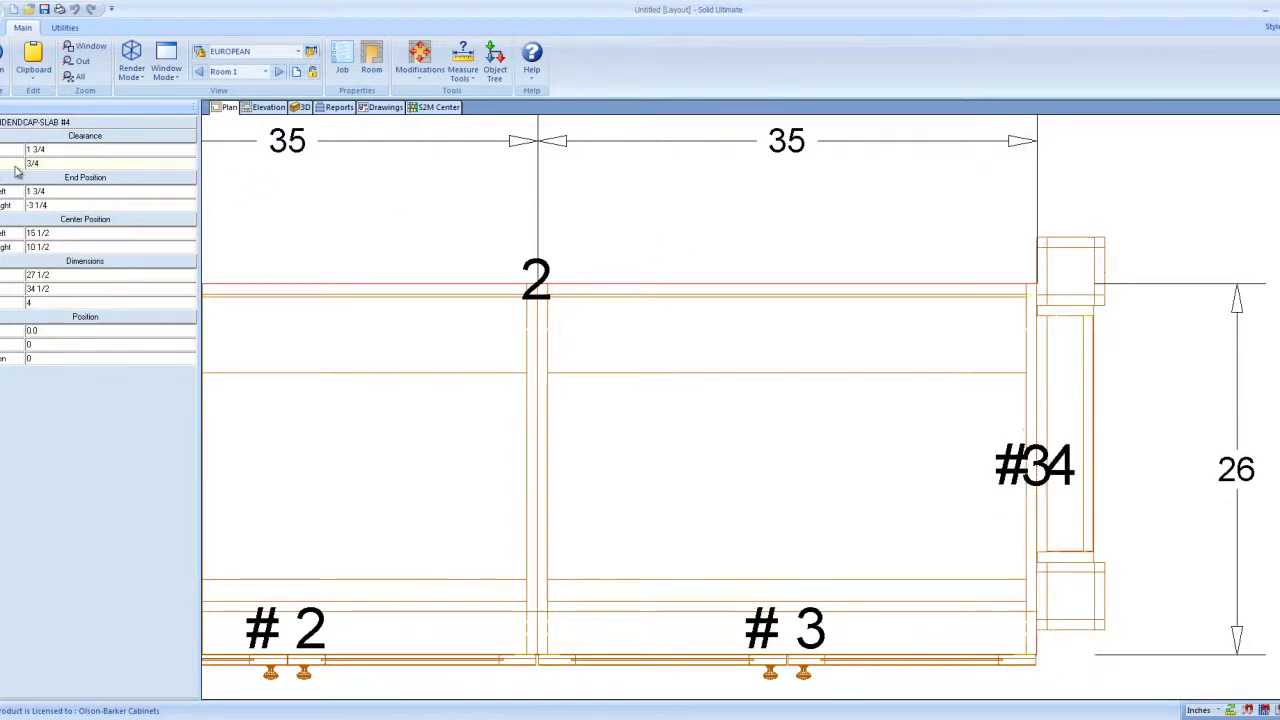
{"action": "double_click", "coordinate": [98, 163]}
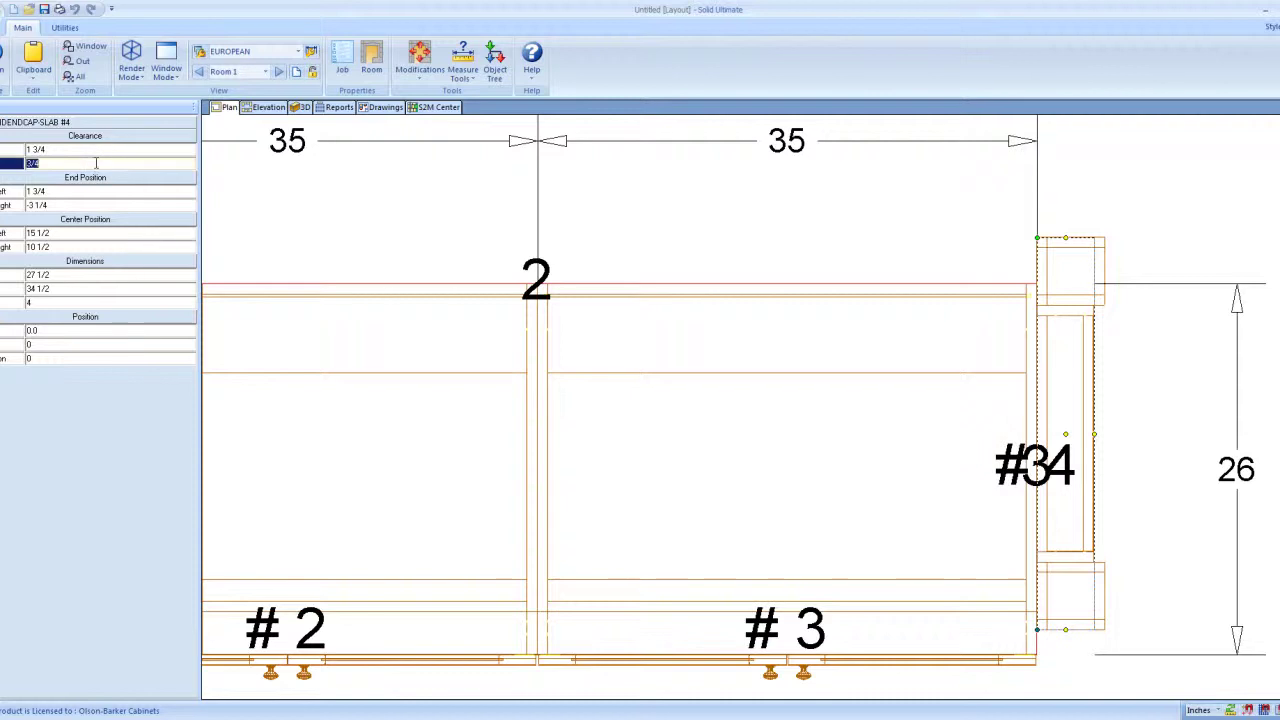
{"action": "type", "text": "-75"}
{"action": "key", "text": "Return"}
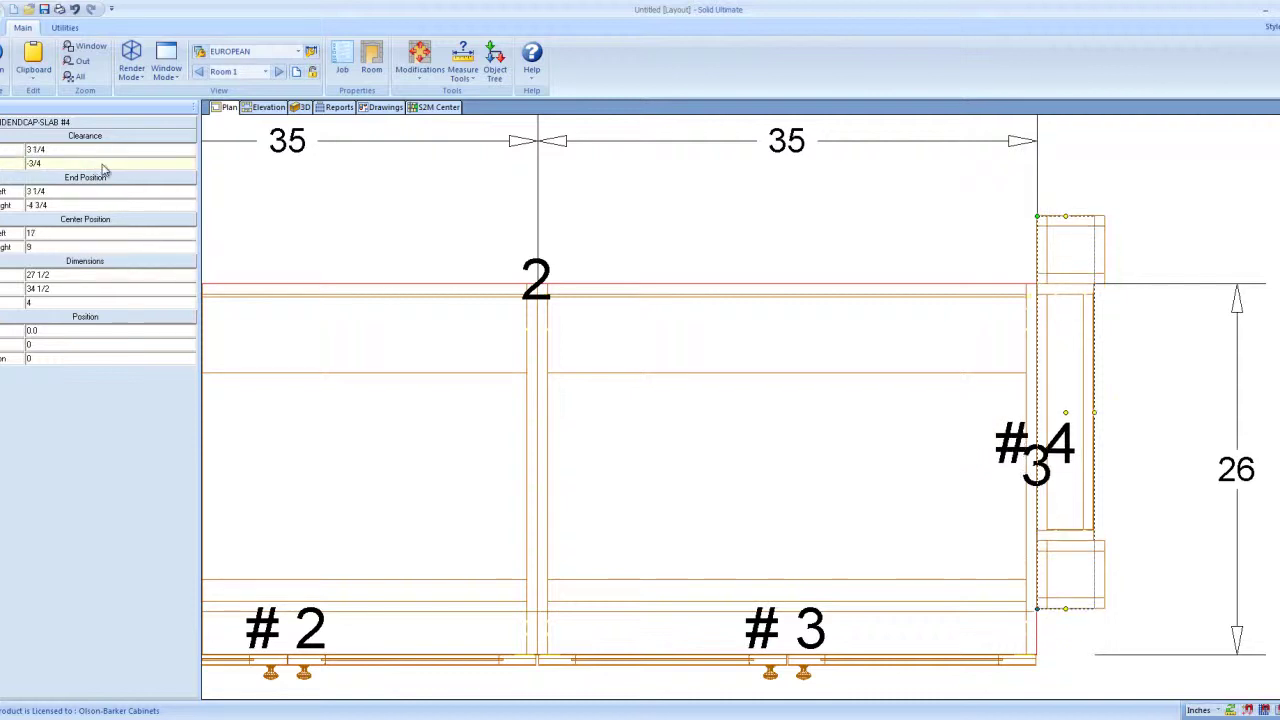
Step: Reset the right-hand end cap's left clearance to 0 and change it to -3/4 inch
{"action": "left_click", "coordinate": [103, 164]}
{"action": "left_click", "coordinate": [82, 149]}
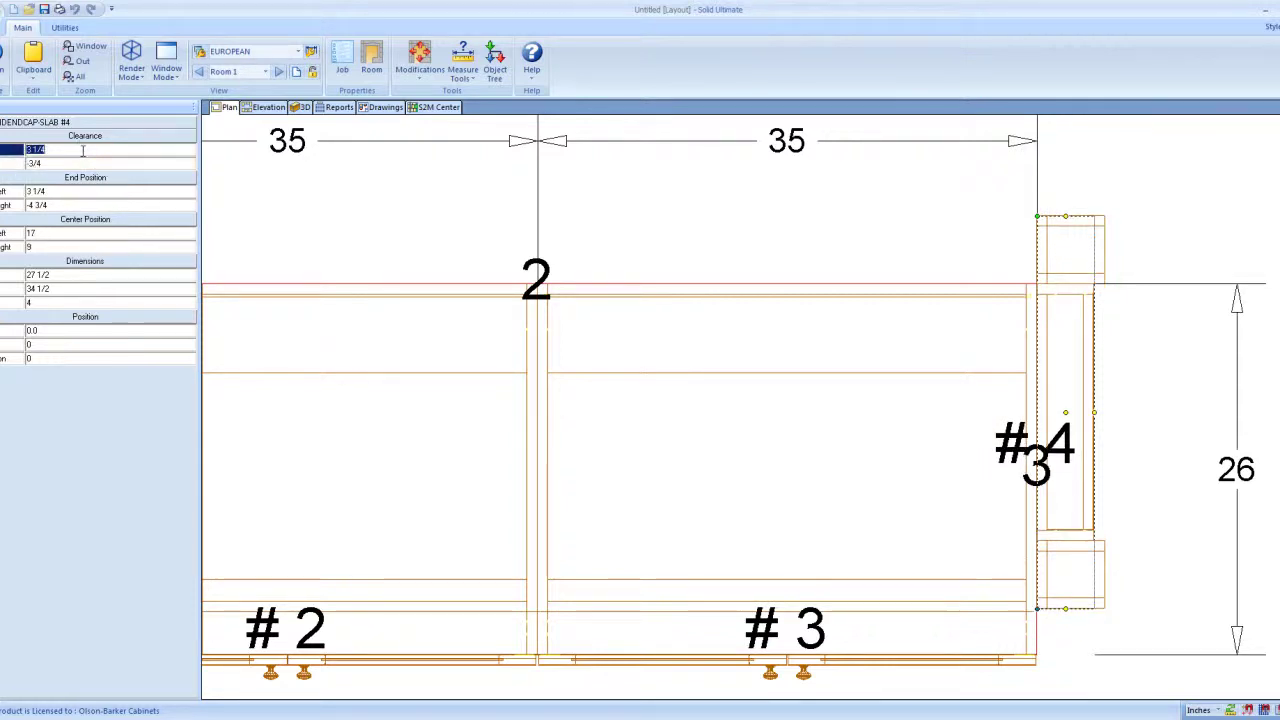
{"action": "key", "text": "Return"}
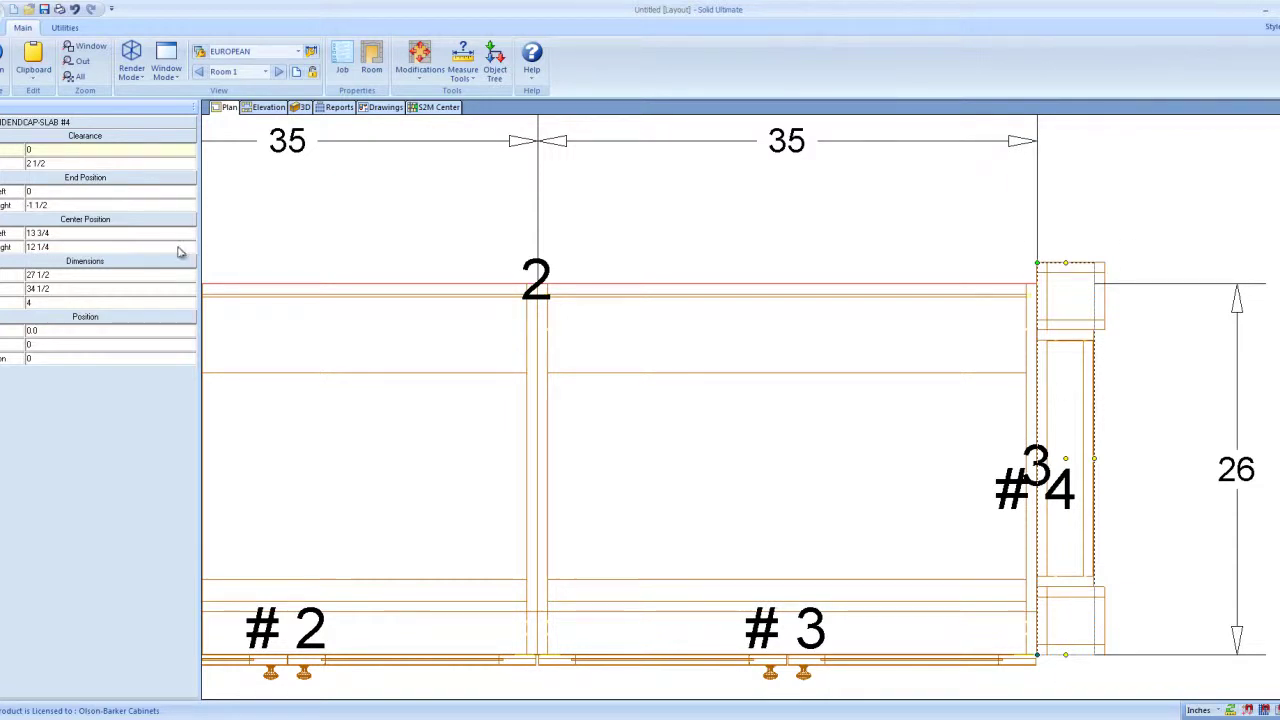
{"action": "left_click", "coordinate": [65, 149]}
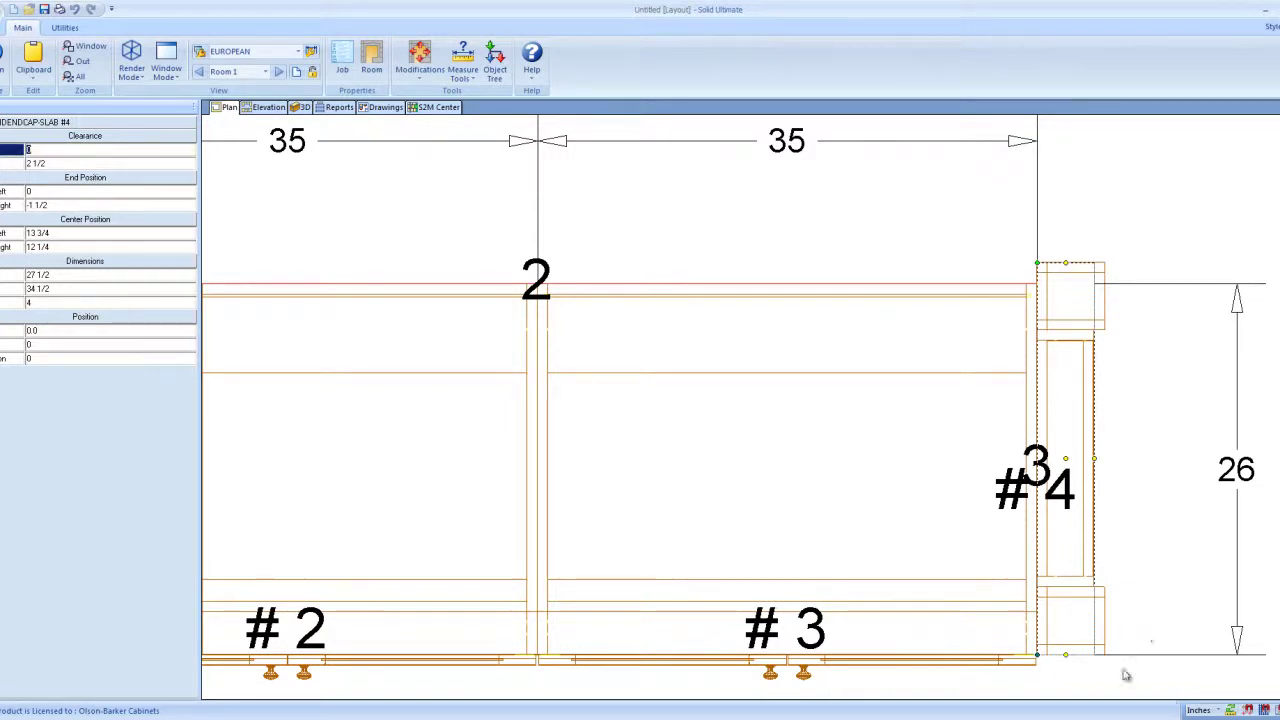
{"action": "type", "text": "-.74"}
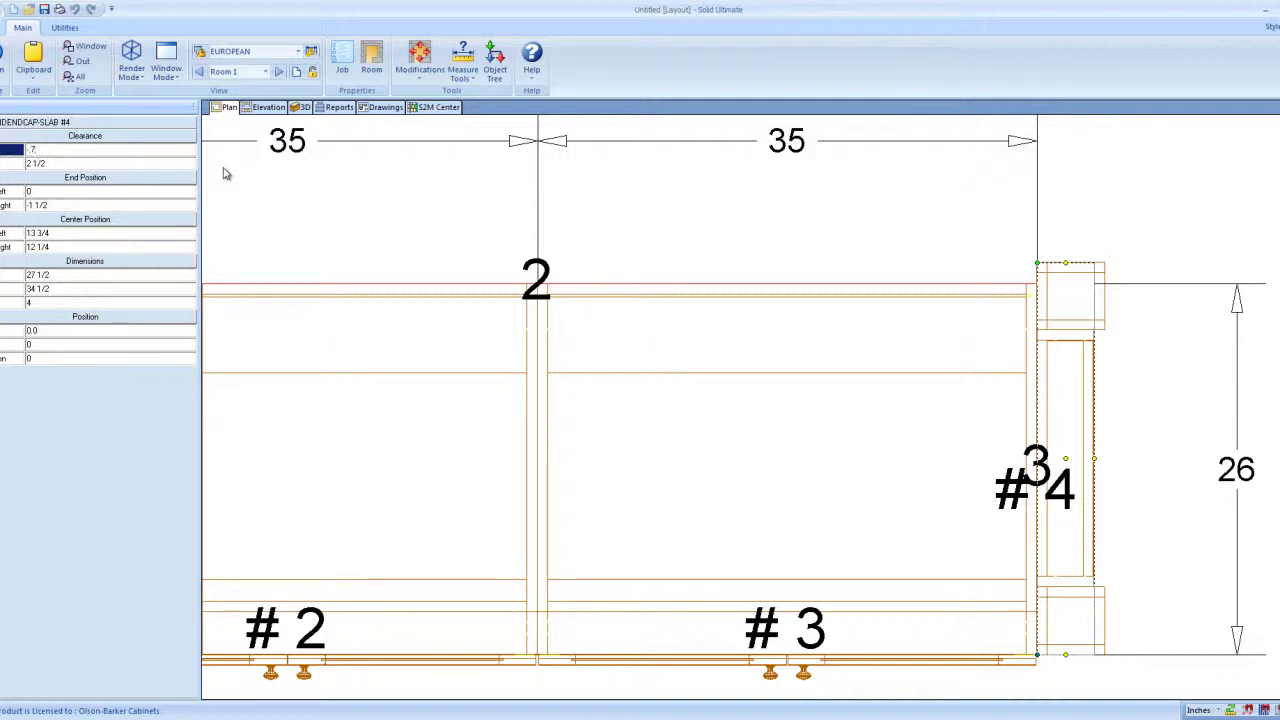
{"action": "key", "text": "Return"}
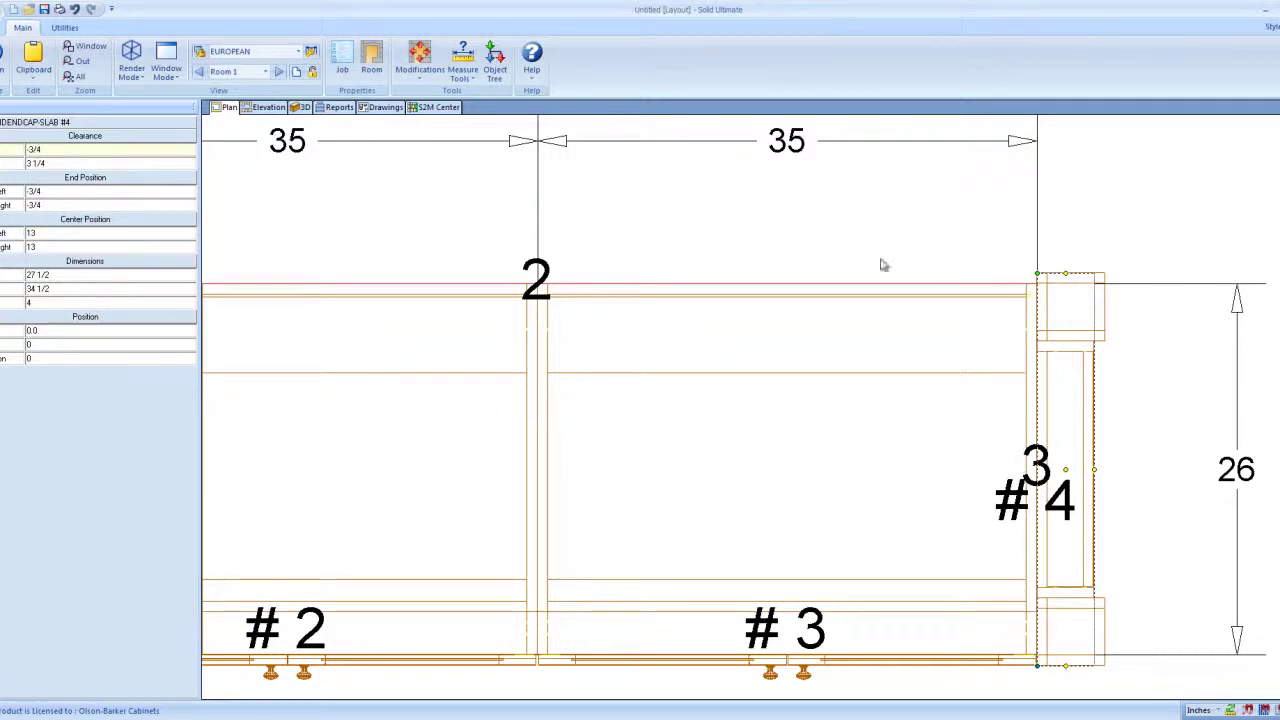
{"action": "left_click", "coordinate": [733, 225]}
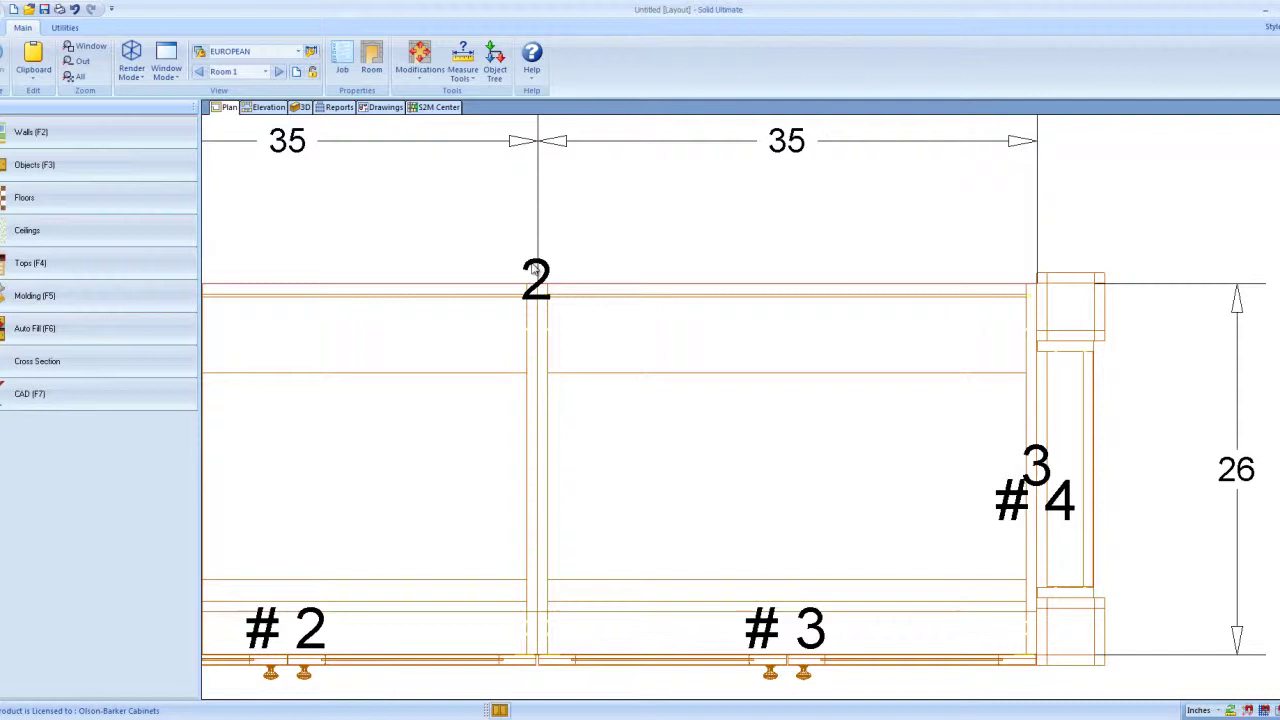
Step: Examine the finished island in 3D, turning it to inspect both end caps and the cabinet fronts
{"action": "left_click", "coordinate": [76, 61]}
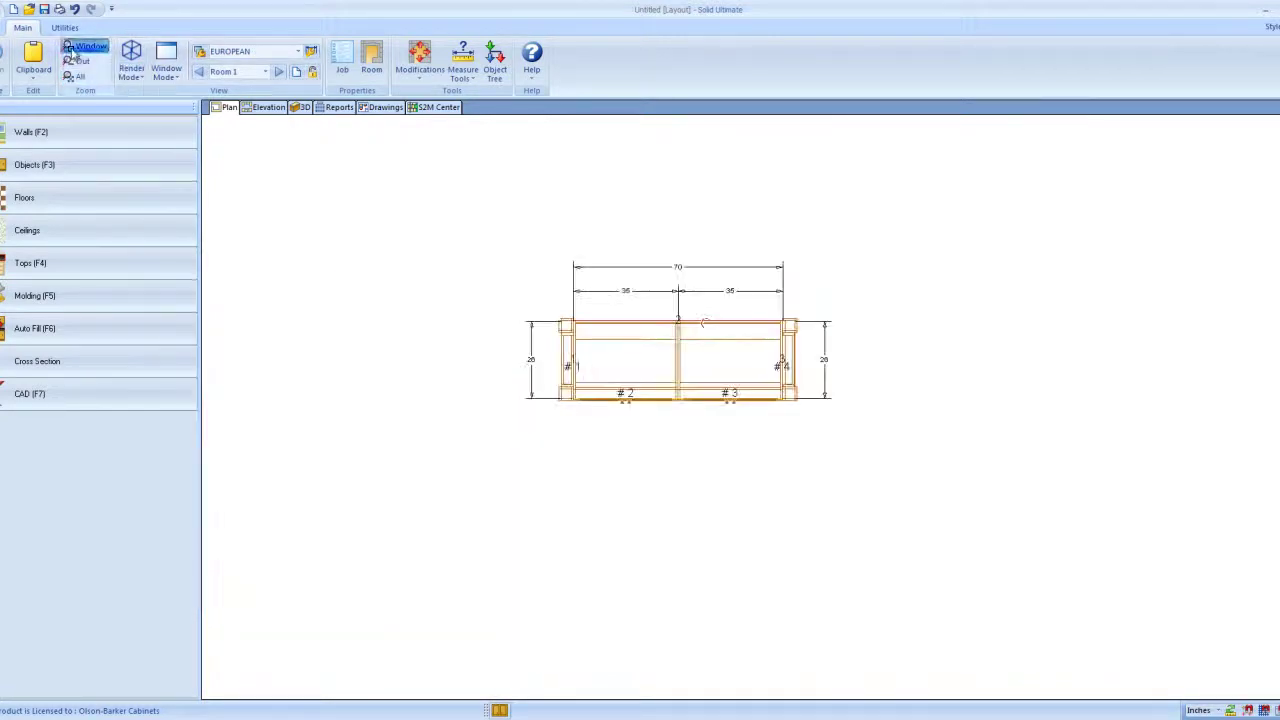
{"action": "left_click", "coordinate": [74, 49]}
{"action": "left_click_drag", "start_coordinate": [681, 355], "coordinate": [850, 243]}
{"action": "left_click", "coordinate": [302, 107]}
{"action": "left_click_drag", "start_coordinate": [352, 183], "coordinate": [403, 366]}
{"action": "left_click", "coordinate": [324, 62]}
{"action": "left_click_drag", "start_coordinate": [434, 265], "coordinate": [737, 92]}
{"action": "left_click_drag", "start_coordinate": [942, 501], "coordinate": [866, 409]}
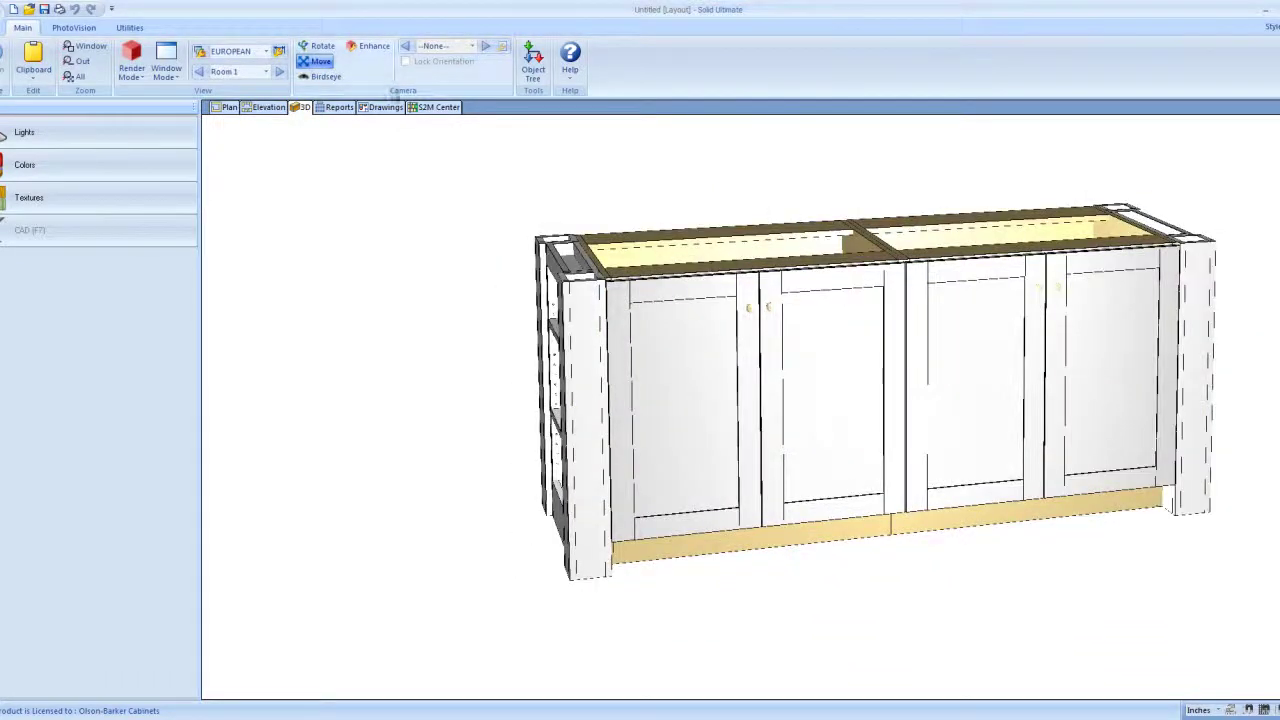
{"action": "left_click", "coordinate": [320, 46]}
{"action": "left_click_drag", "start_coordinate": [720, 292], "coordinate": [570, 310]}
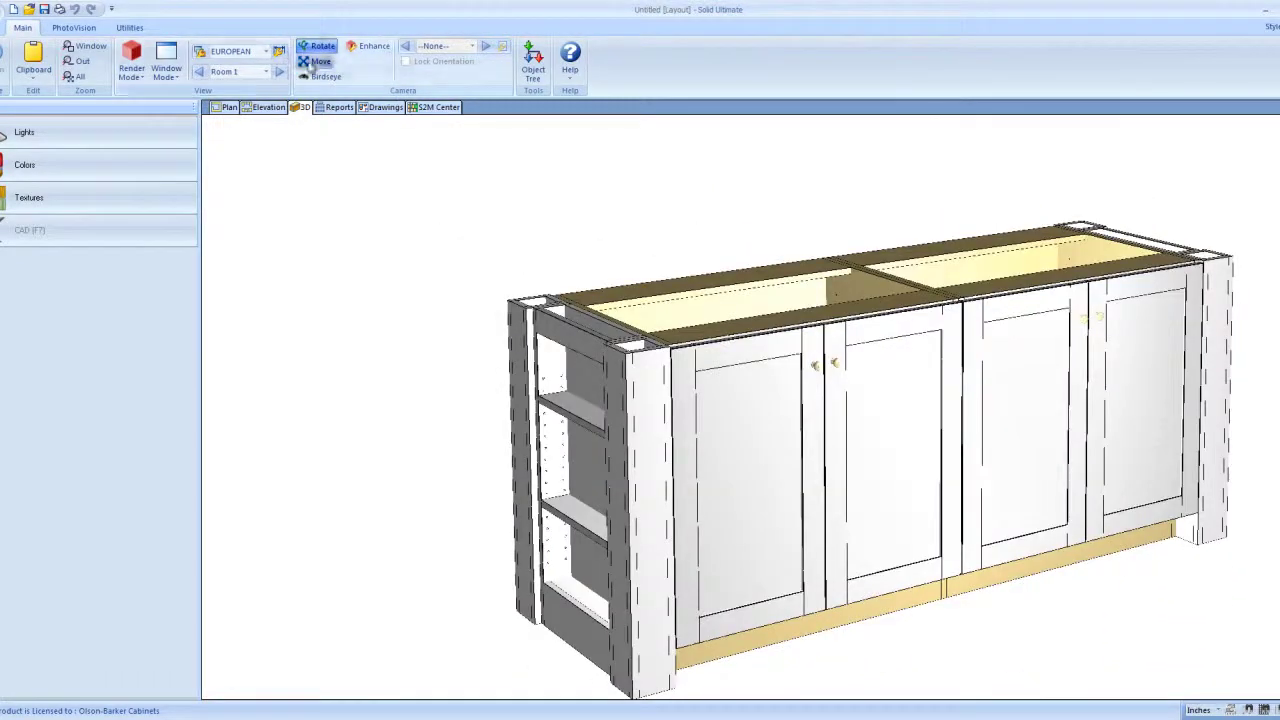
{"action": "left_click", "coordinate": [318, 61]}
{"action": "left_click_drag", "start_coordinate": [470, 170], "coordinate": [592, 217]}
{"action": "left_click_drag", "start_coordinate": [663, 240], "coordinate": [686, 272]}
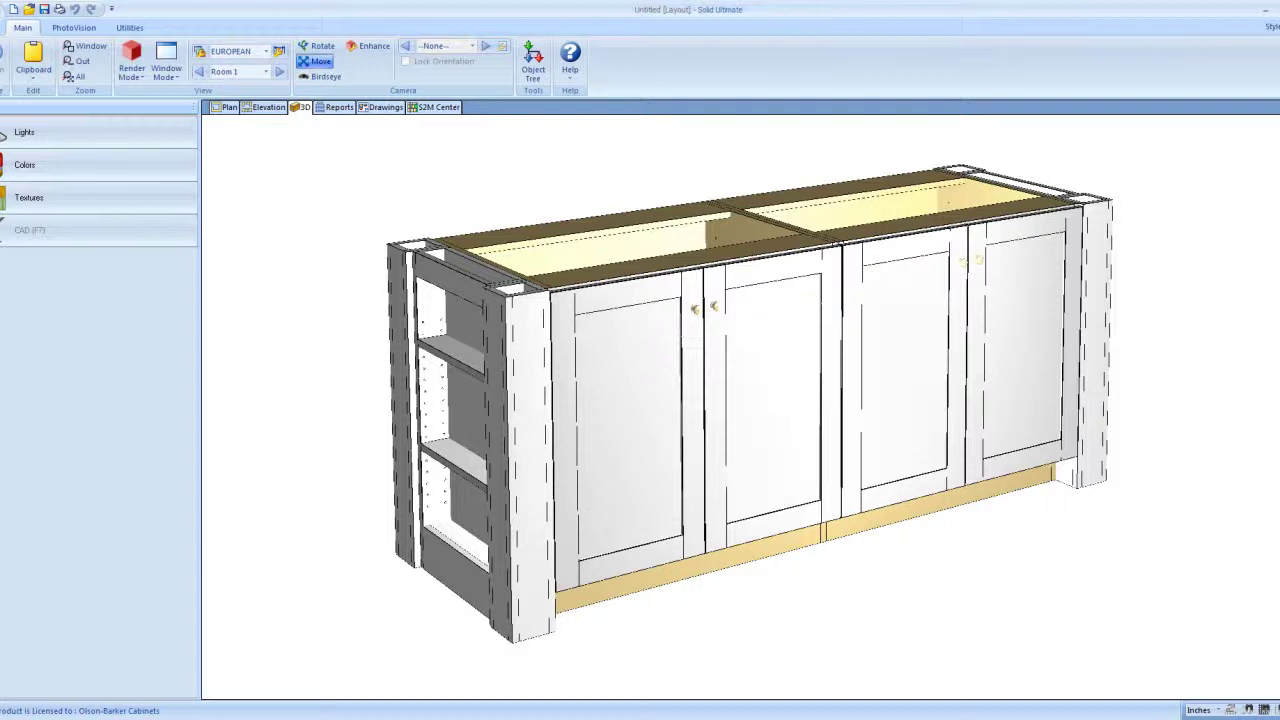
Step: Draw a horizontal standard wall about 155 inches long behind the island in the plan
{"action": "left_click", "coordinate": [225, 107]}
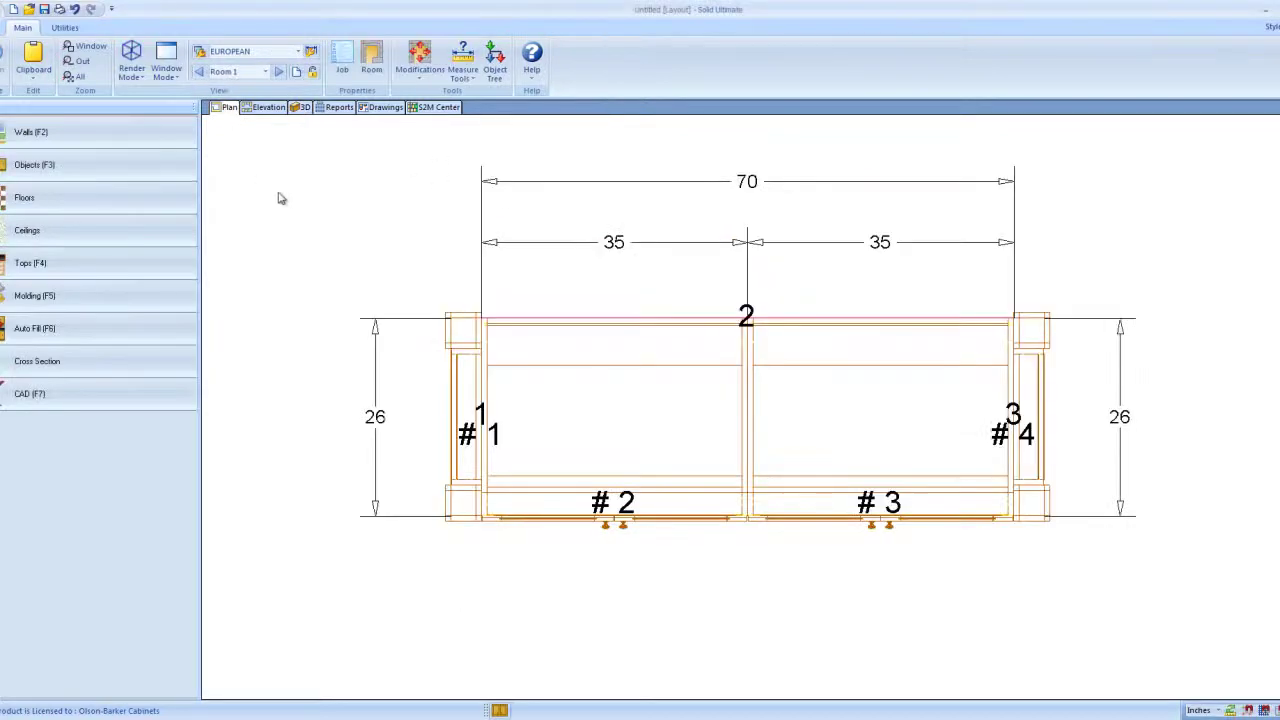
{"action": "left_click", "coordinate": [100, 137]}
{"action": "left_click", "coordinate": [406, 180]}
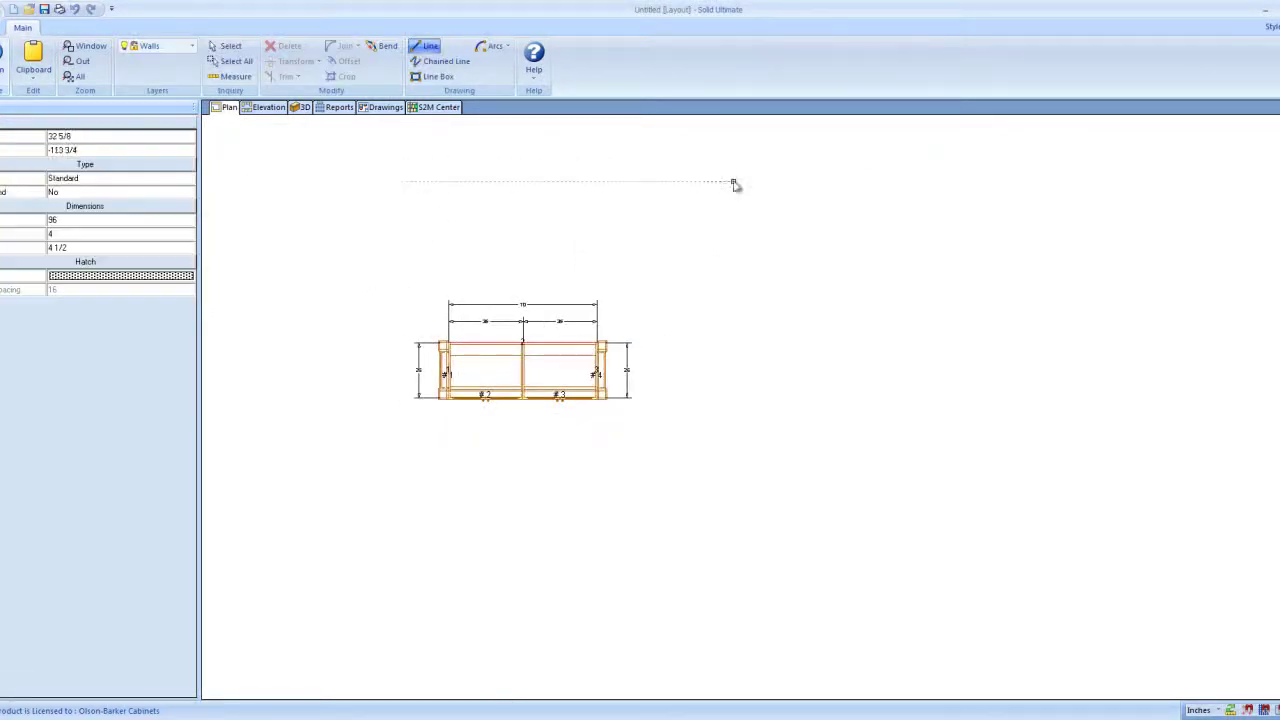
{"action": "left_click", "coordinate": [734, 180]}
{"action": "right_click", "coordinate": [551, 171]}
{"action": "left_click", "coordinate": [562, 181]}
Step: Place a W2D two-door wall cabinet from the WALL catalog about 41 inches from the new wall's left end
{"action": "left_click", "coordinate": [17, 166]}
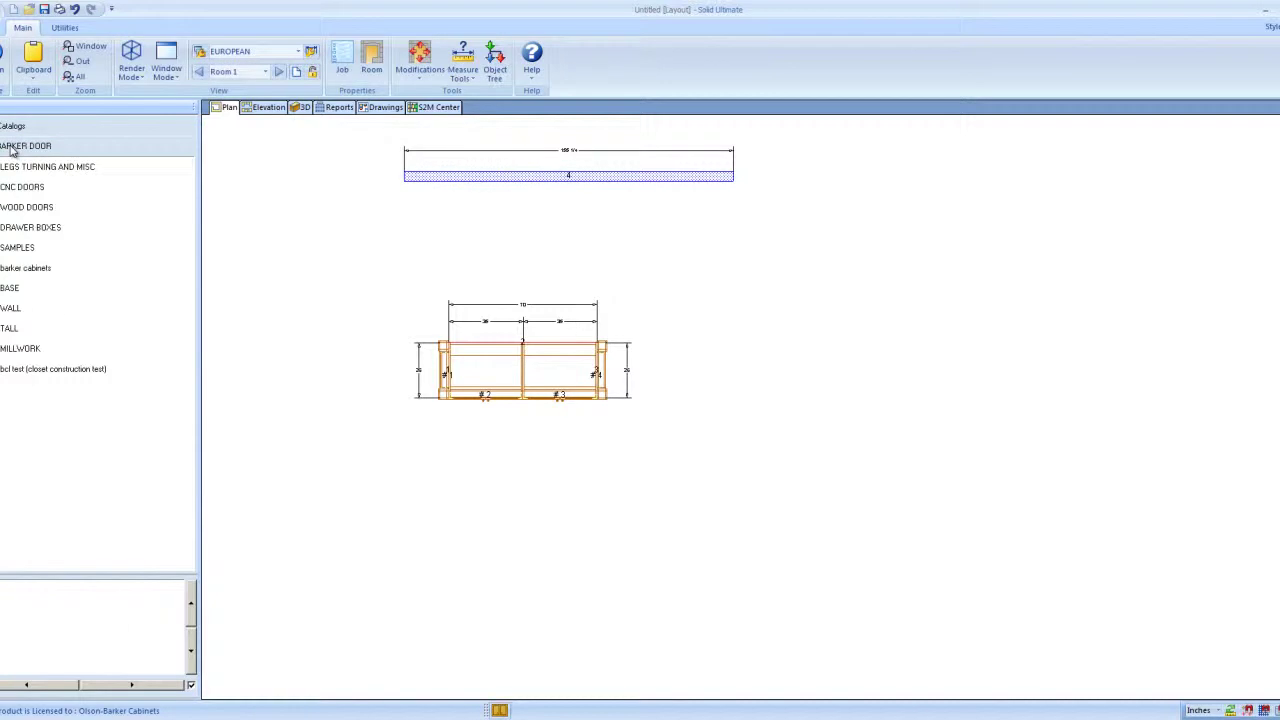
{"action": "left_click", "coordinate": [22, 310]}
{"action": "left_click", "coordinate": [30, 268]}
{"action": "left_click", "coordinate": [522, 200]}
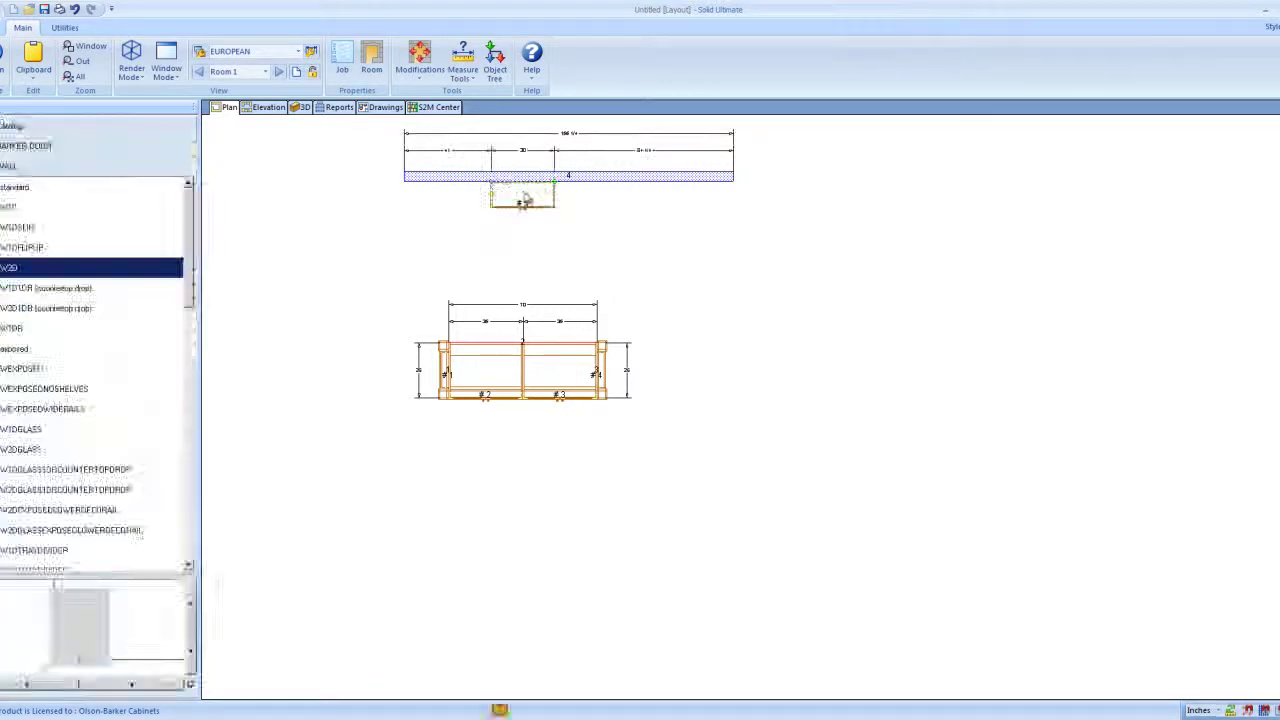
{"action": "left_click", "coordinate": [354, 247]}
{"action": "scroll", "coordinate": [532, 155], "scroll_direction": "up", "scroll_amount": 2}
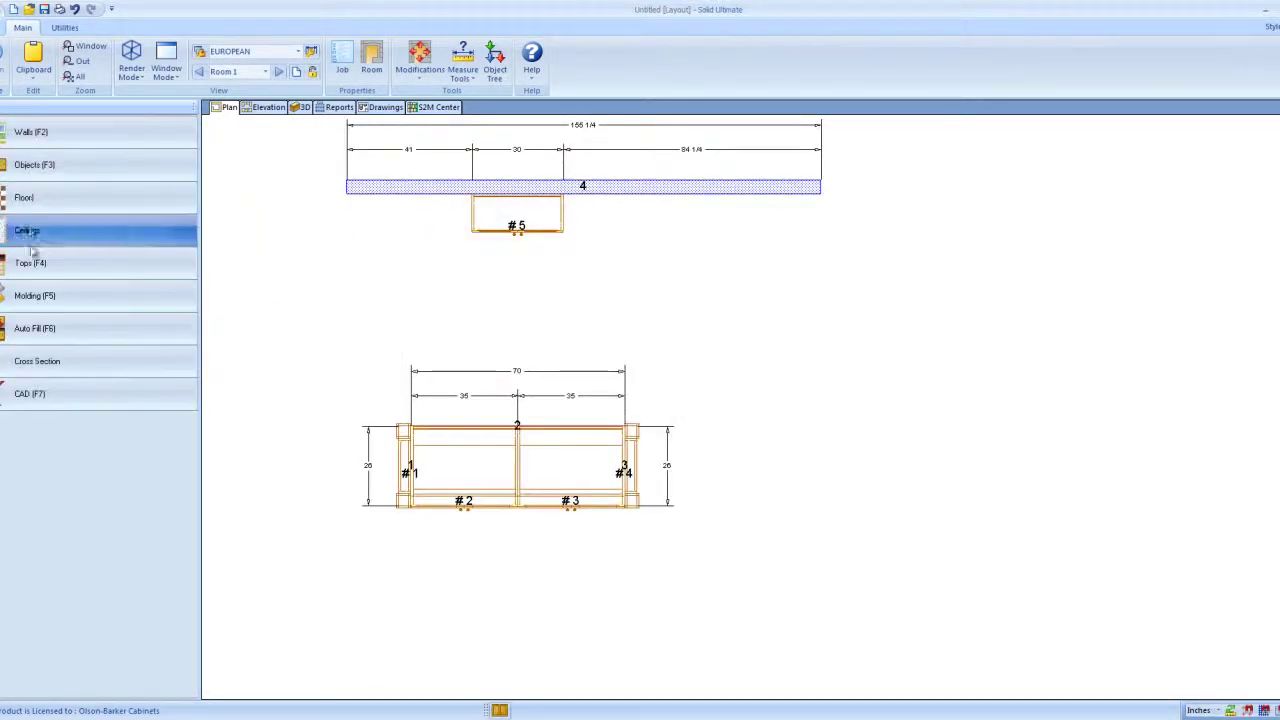
Step: Auto-build crown molding for the entire room and view it in 3D
{"action": "left_click", "coordinate": [48, 295]}
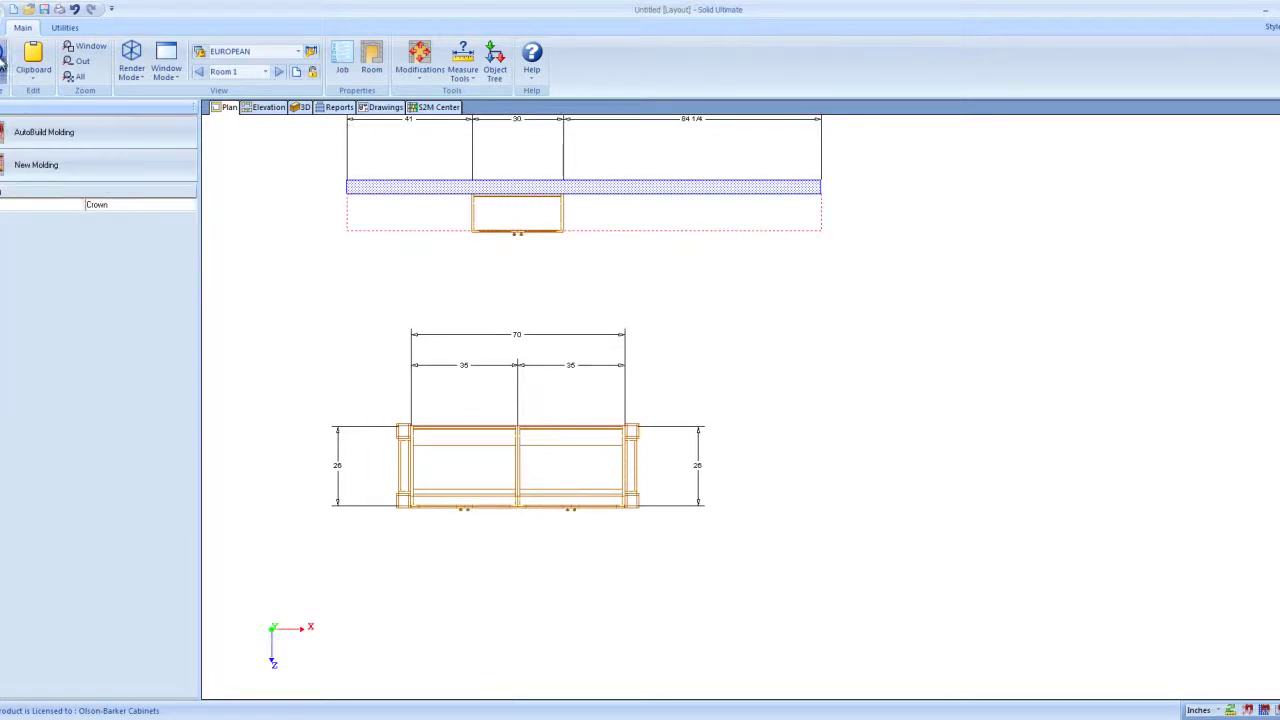
{"action": "left_click", "coordinate": [44, 131]}
{"action": "left_click", "coordinate": [712, 372]}
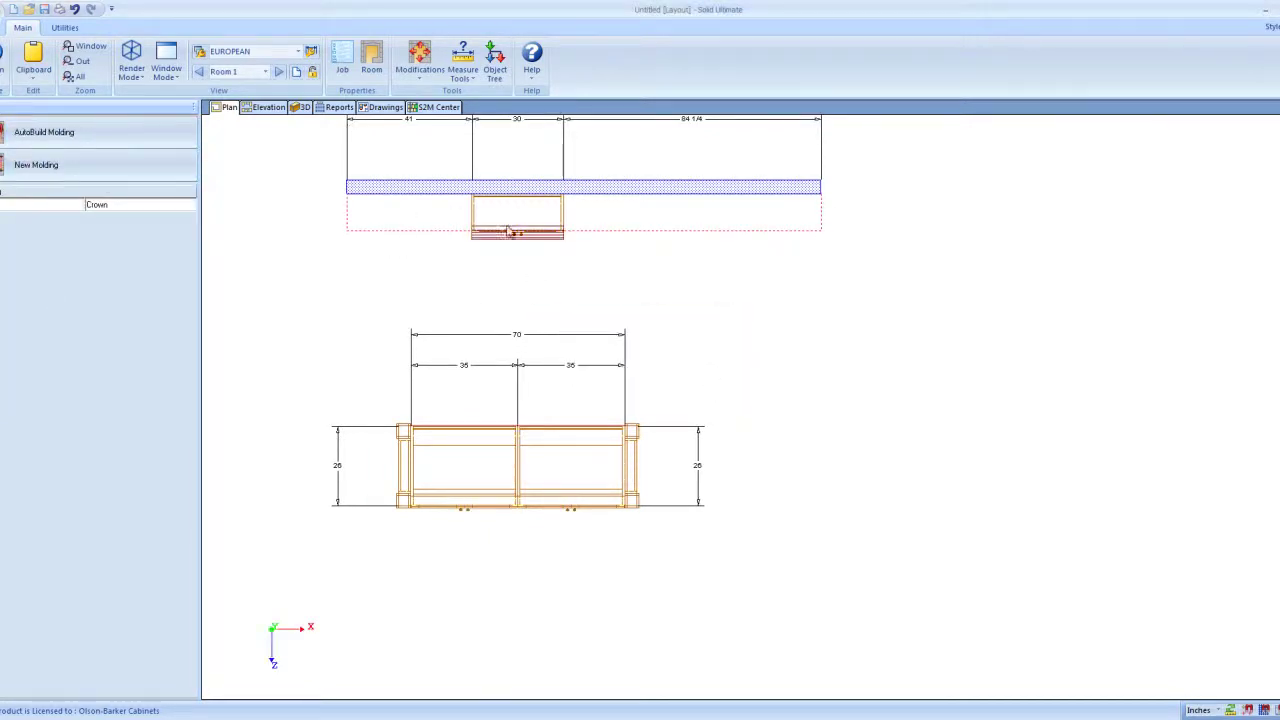
{"action": "left_click", "coordinate": [300, 107]}
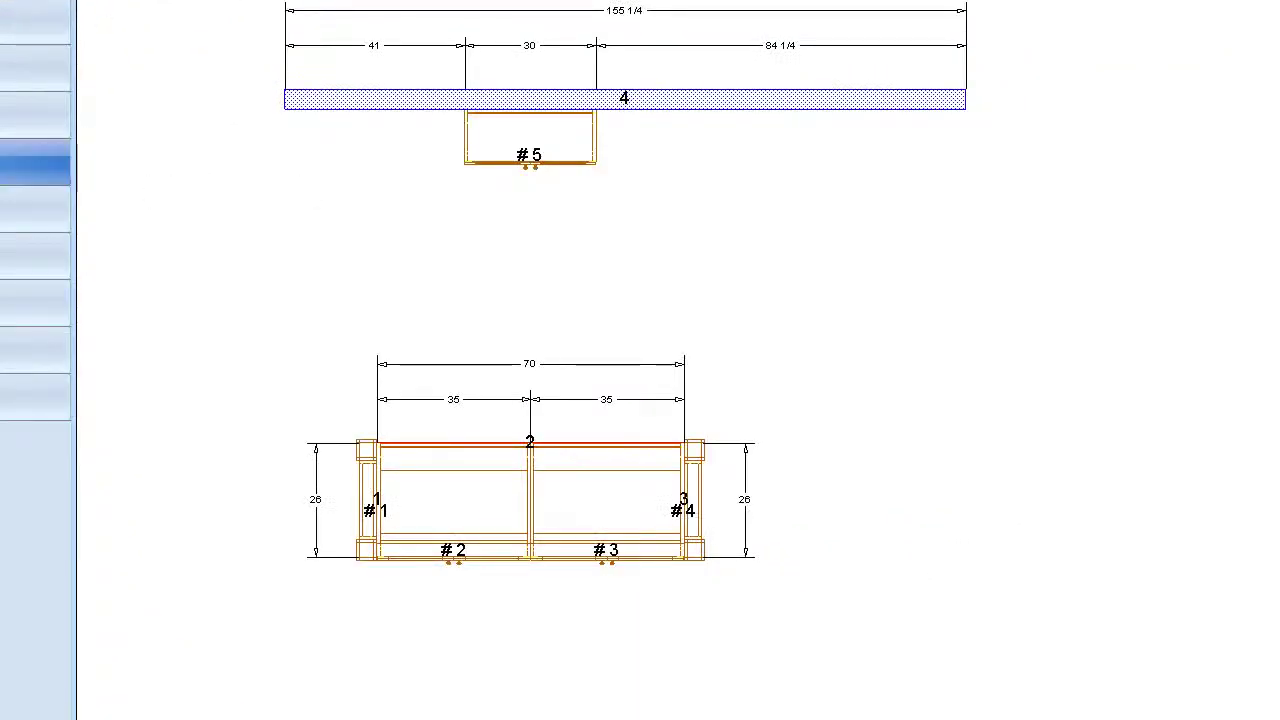
Step: Delete the crown molding piece on the wall cabinet
{"action": "left_click", "coordinate": [20, 258]}
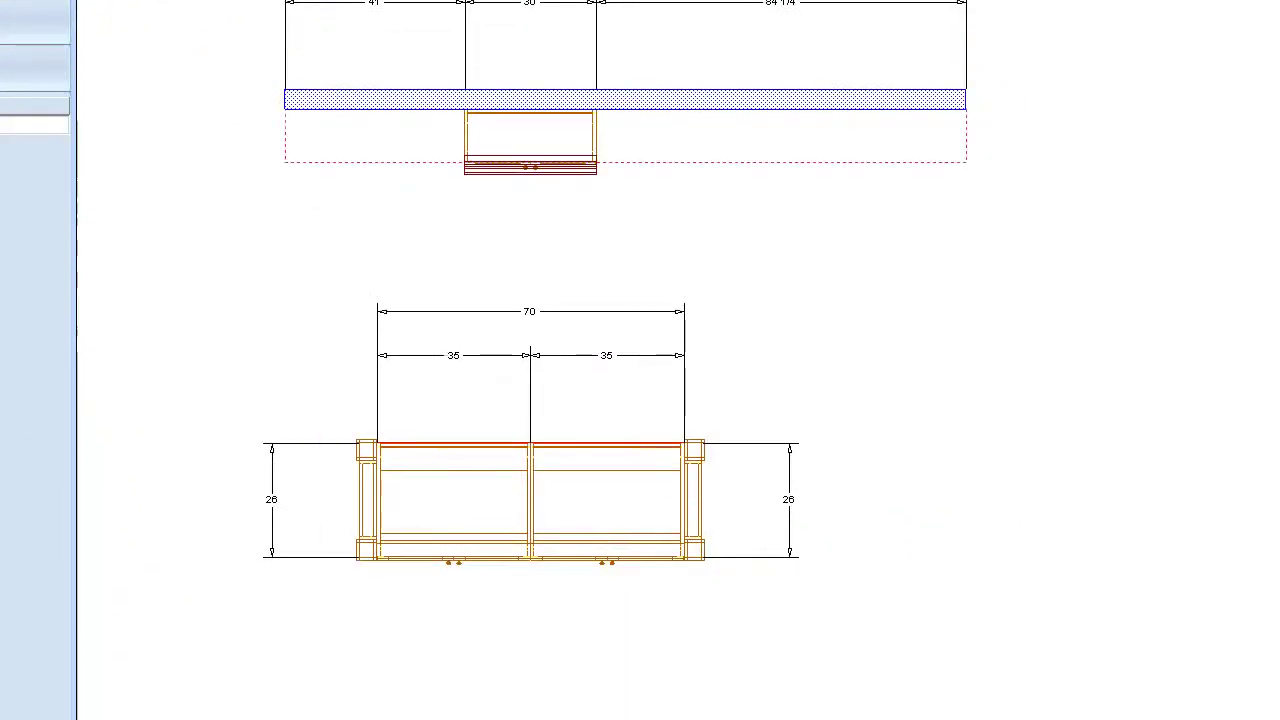
{"action": "right_click", "coordinate": [500, 171]}
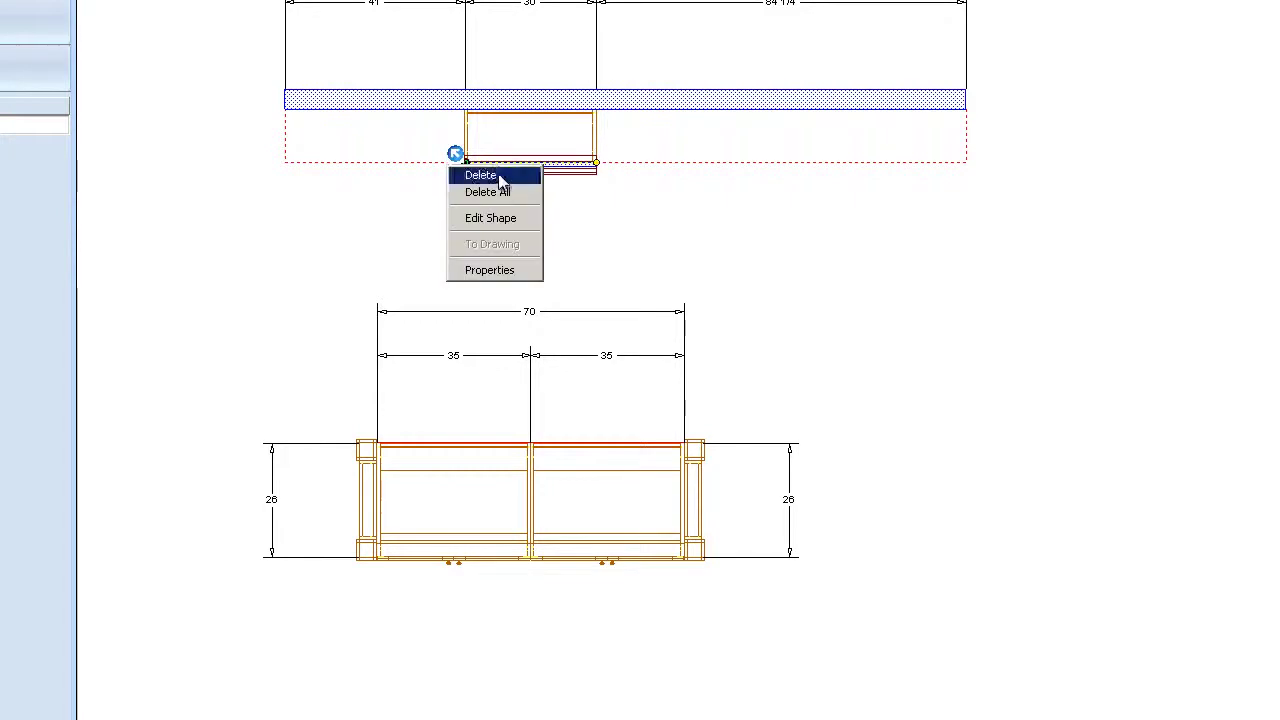
{"action": "left_click", "coordinate": [500, 176]}
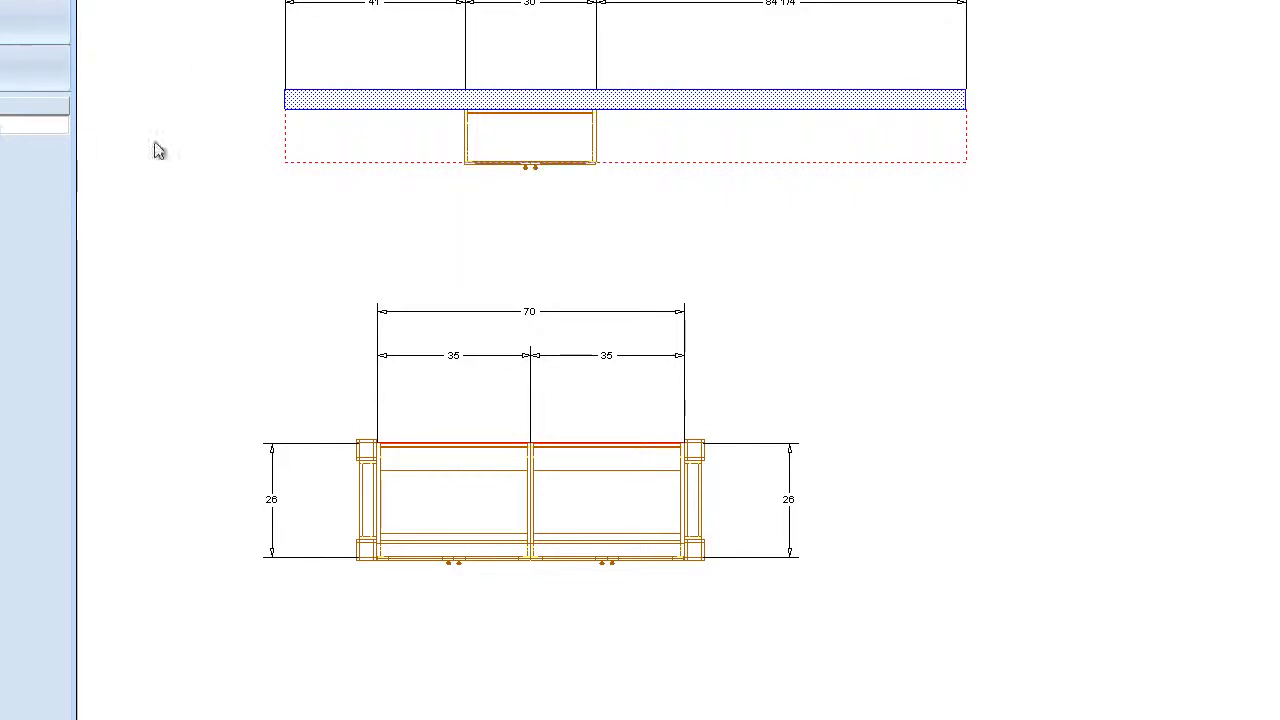
Step: Rebuild the crown molding automatically for the entire room and delete all molding at once
{"action": "left_click", "coordinate": [35, 68]}
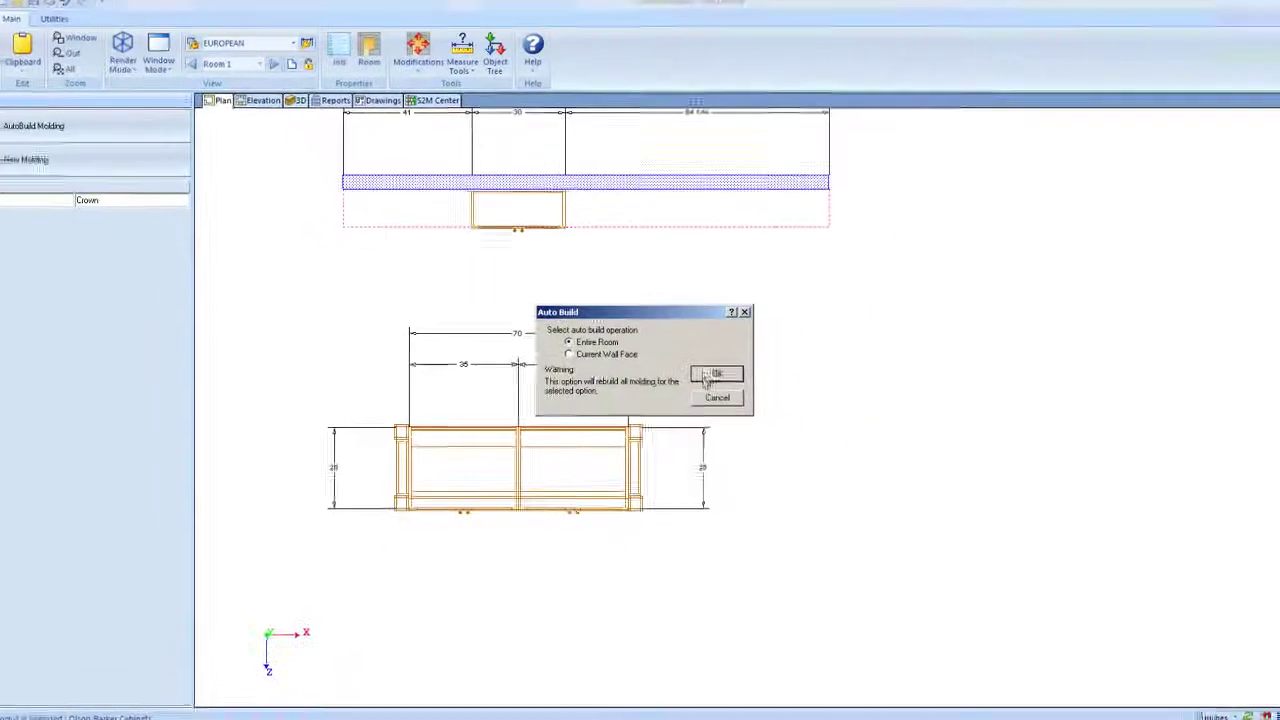
{"action": "left_click", "coordinate": [712, 375]}
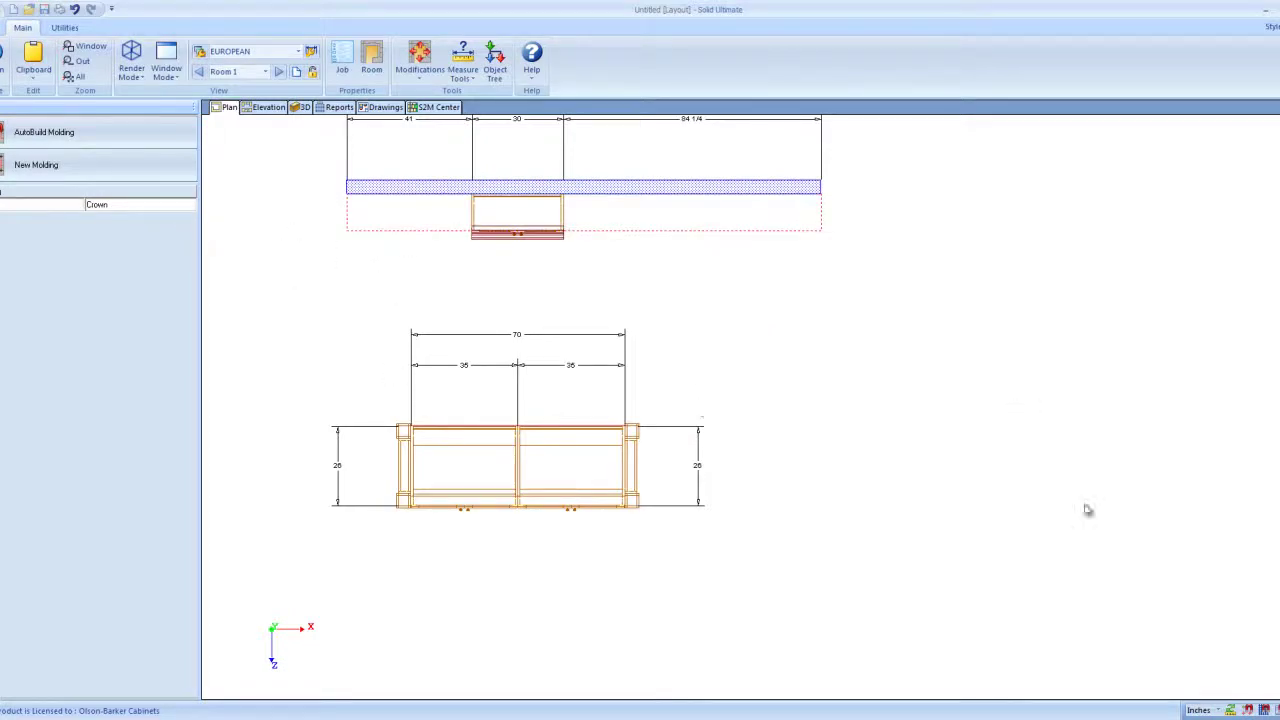
{"action": "right_click", "coordinate": [1148, 427]}
{"action": "left_click", "coordinate": [1155, 443]}
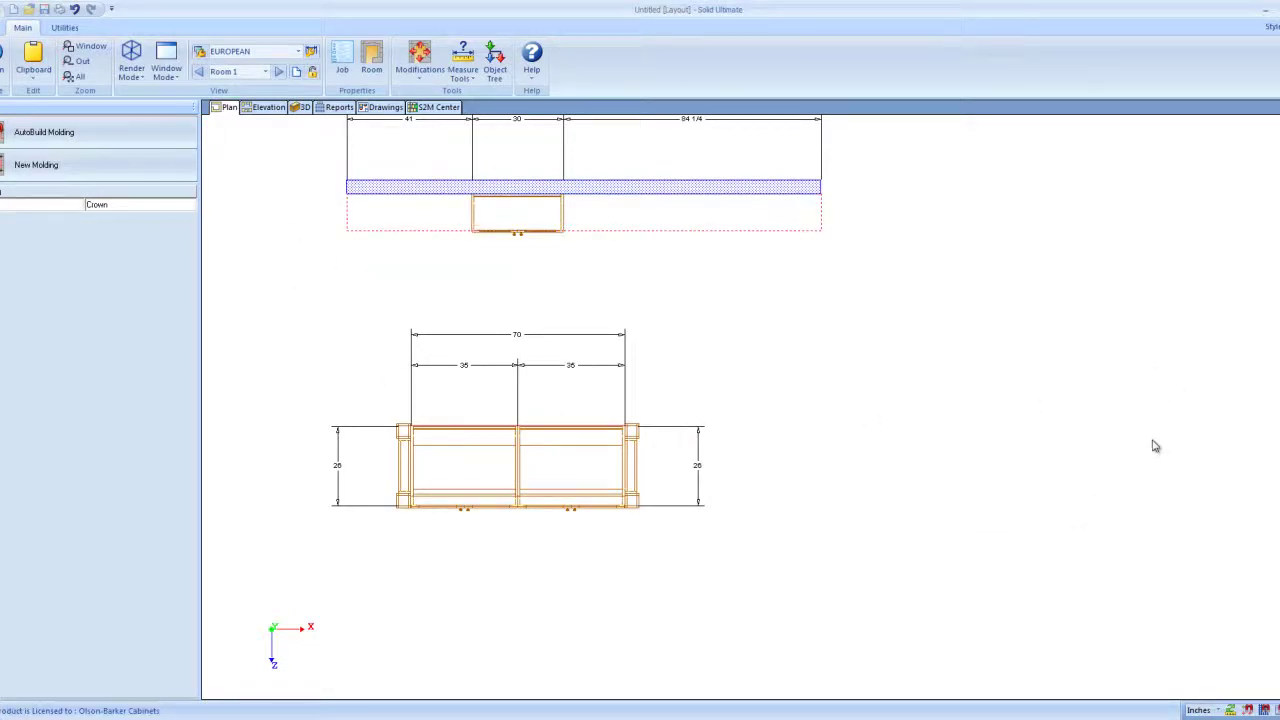
{"action": "left_click", "coordinate": [3, 56]}
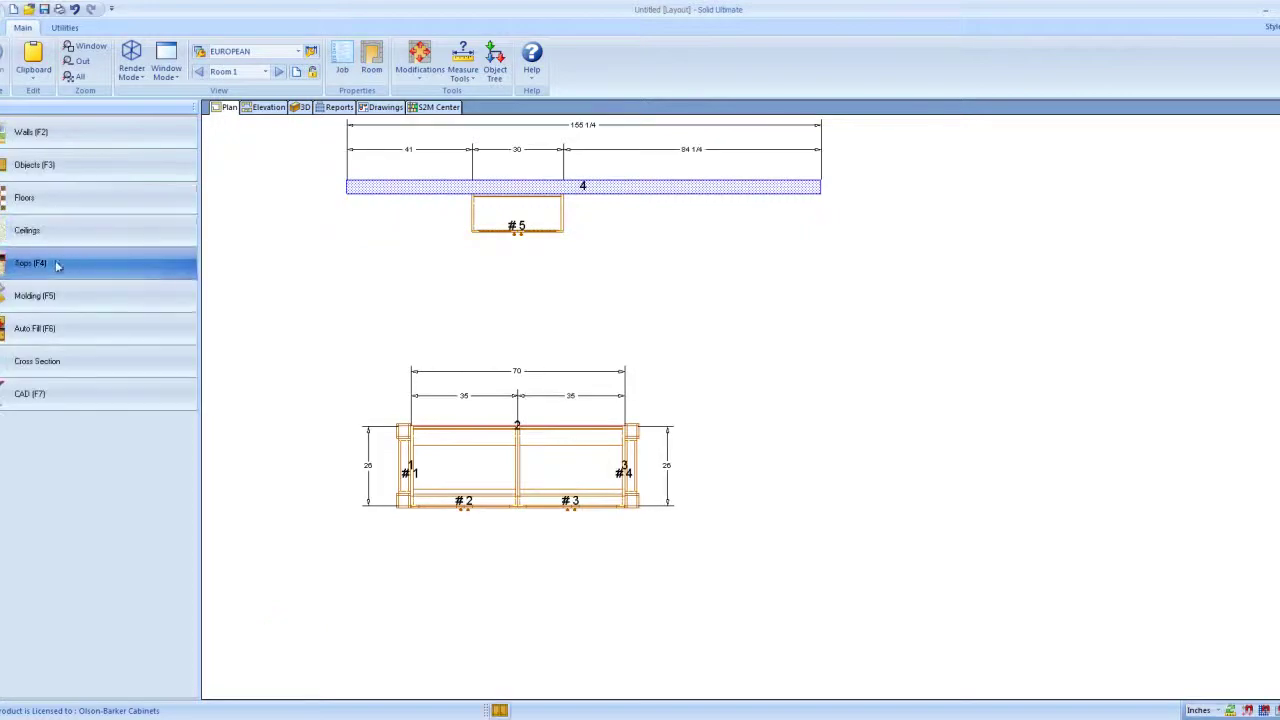
{"action": "left_click", "coordinate": [50, 296]}
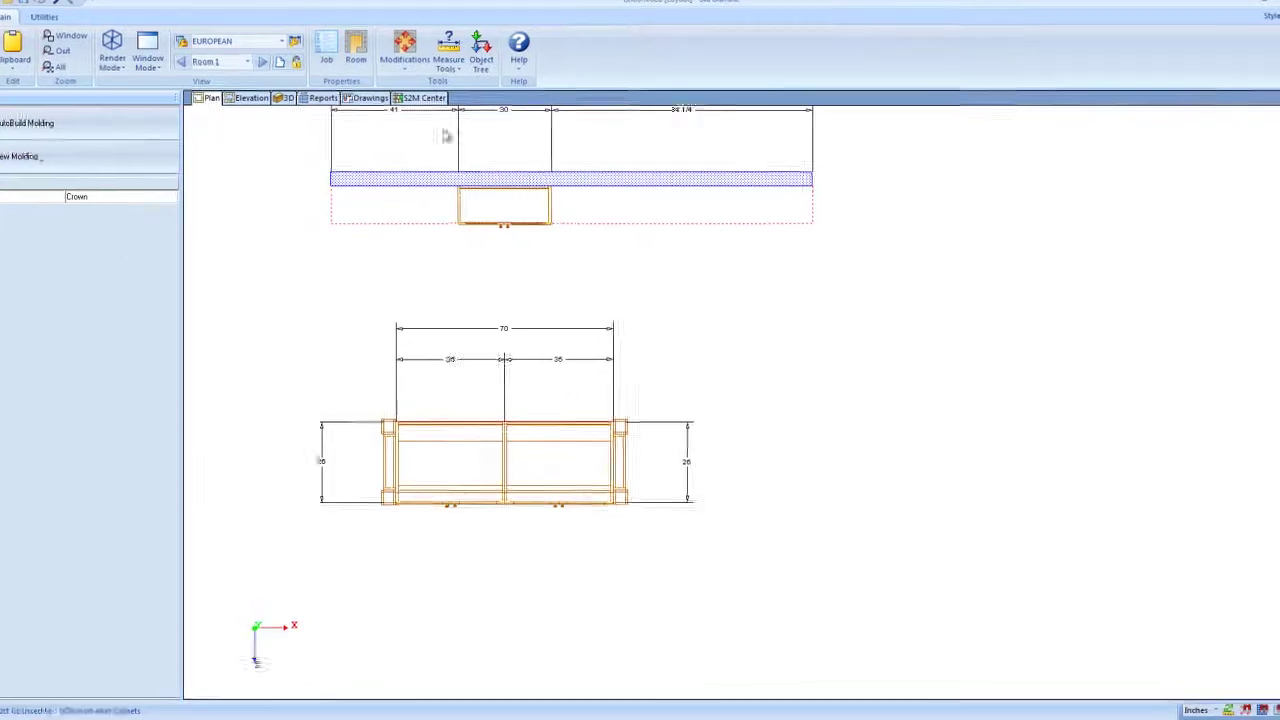
{"action": "right_click", "coordinate": [757, 123]}
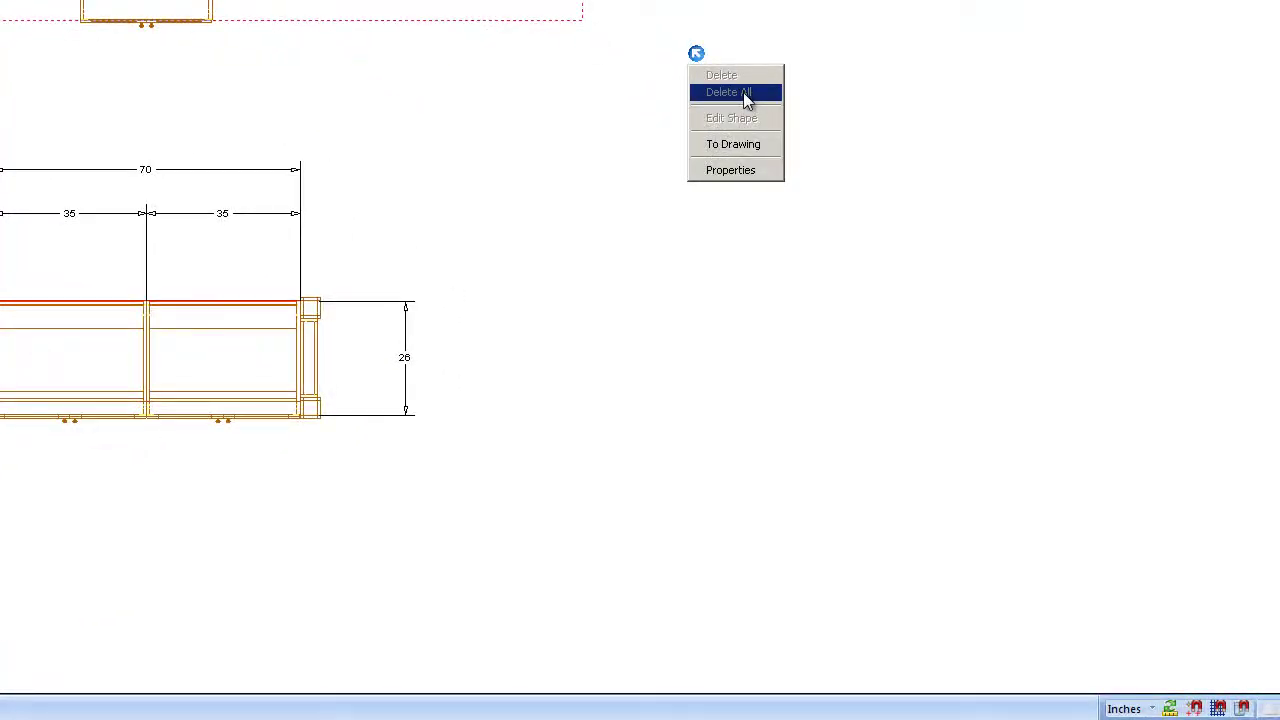
{"action": "key", "text": "Escape"}
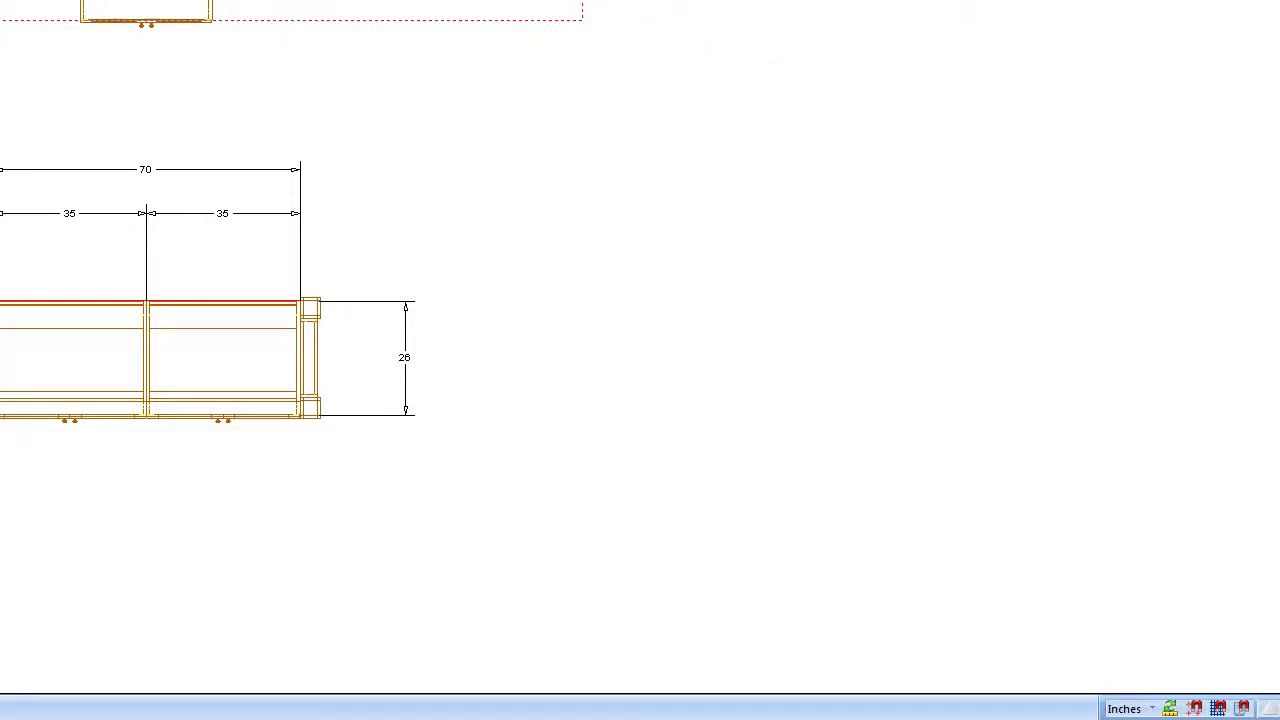